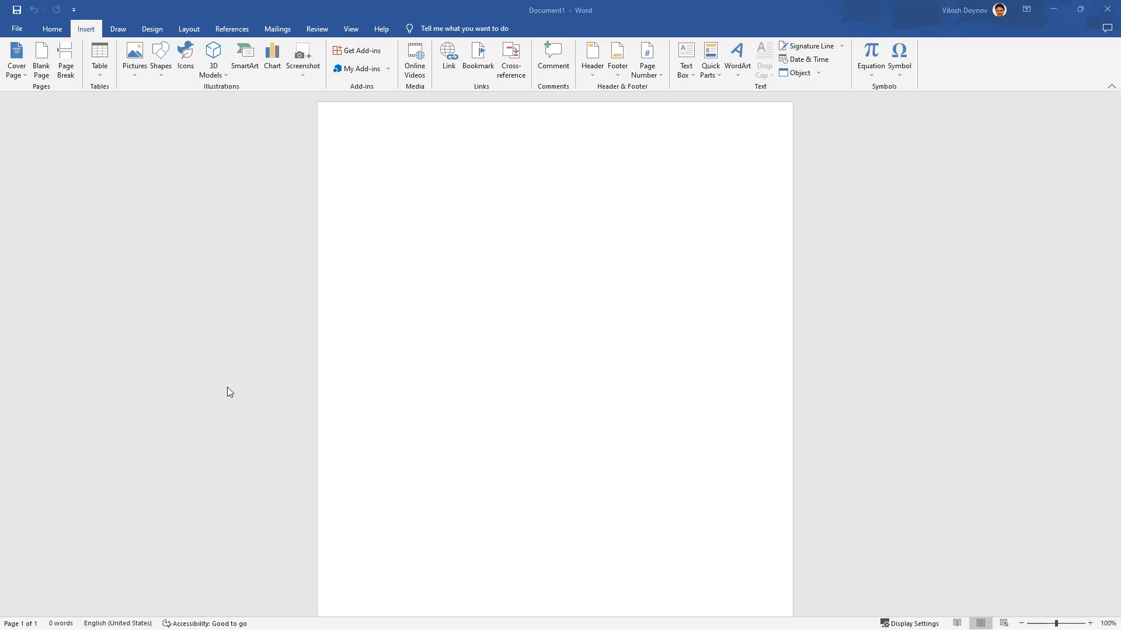
# Click into the empty page of the blank document to make it active for editing
pyautogui.click(514, 269)
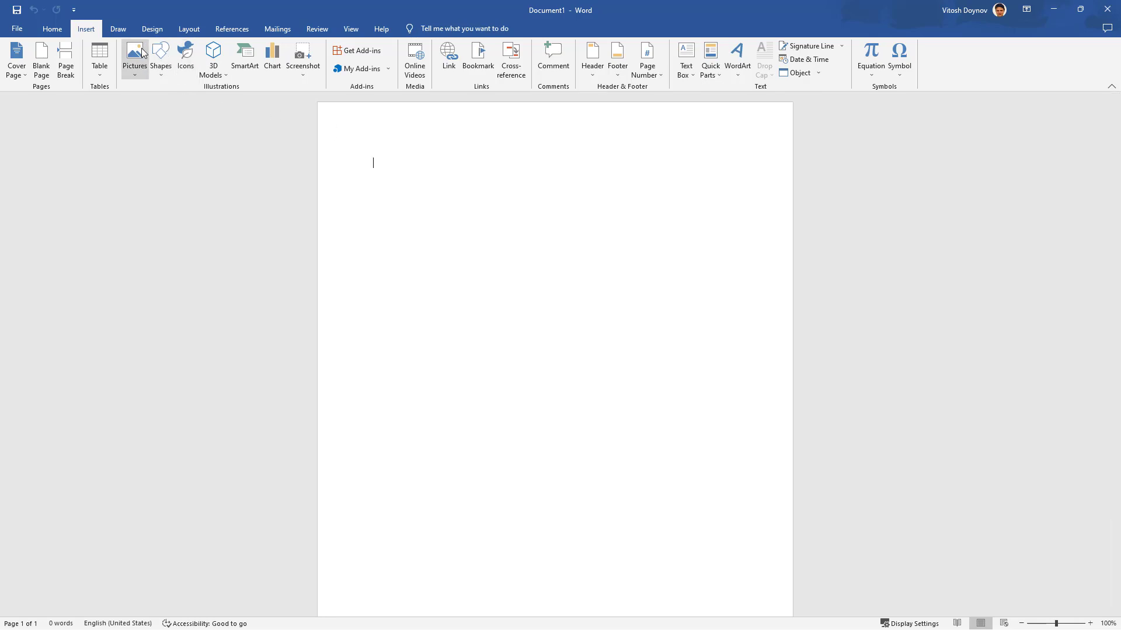
# Draw a blue rectangle near the top of the page and Ctrl-drag a copy below it
pyautogui.click(163, 65)
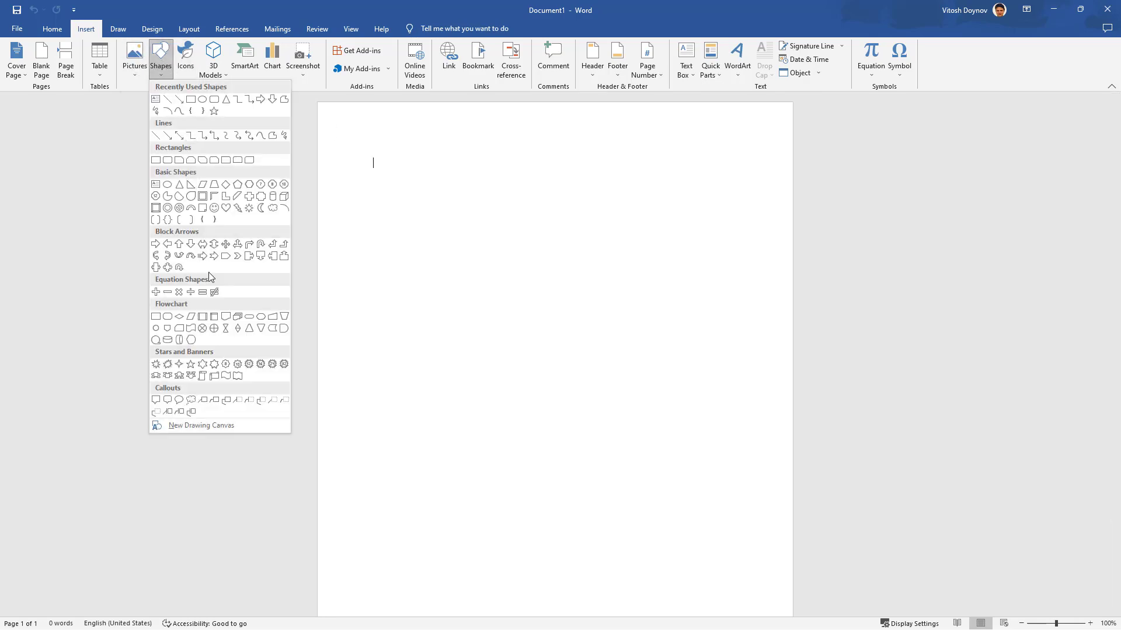
pyautogui.click(100, 233)
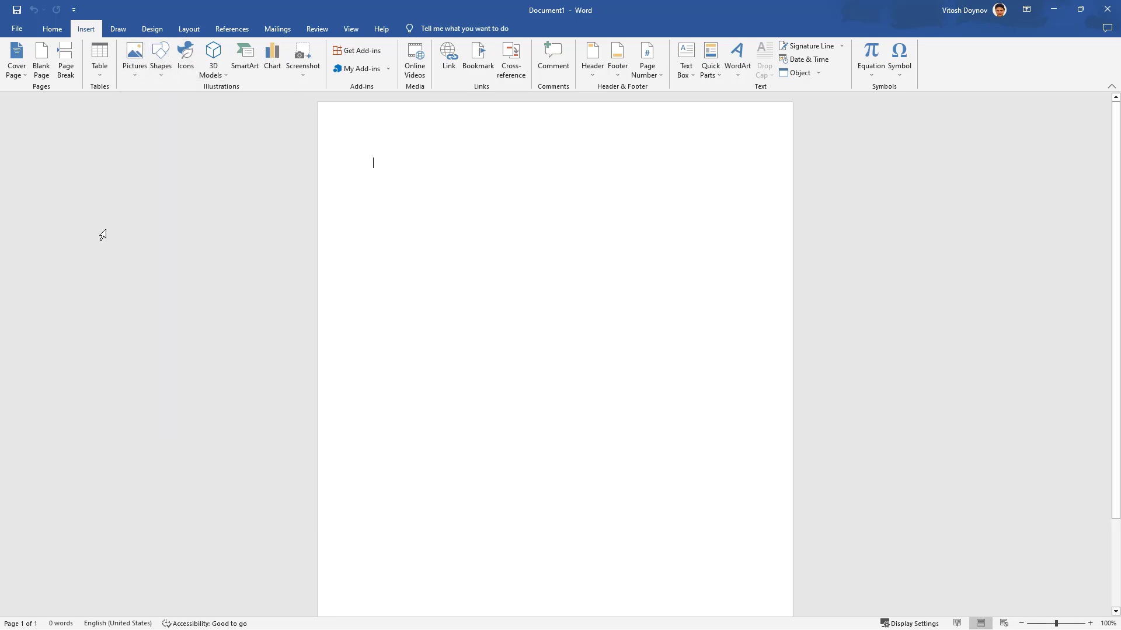
pyautogui.doubleClick(89, 29)
pyautogui.click(88, 28)
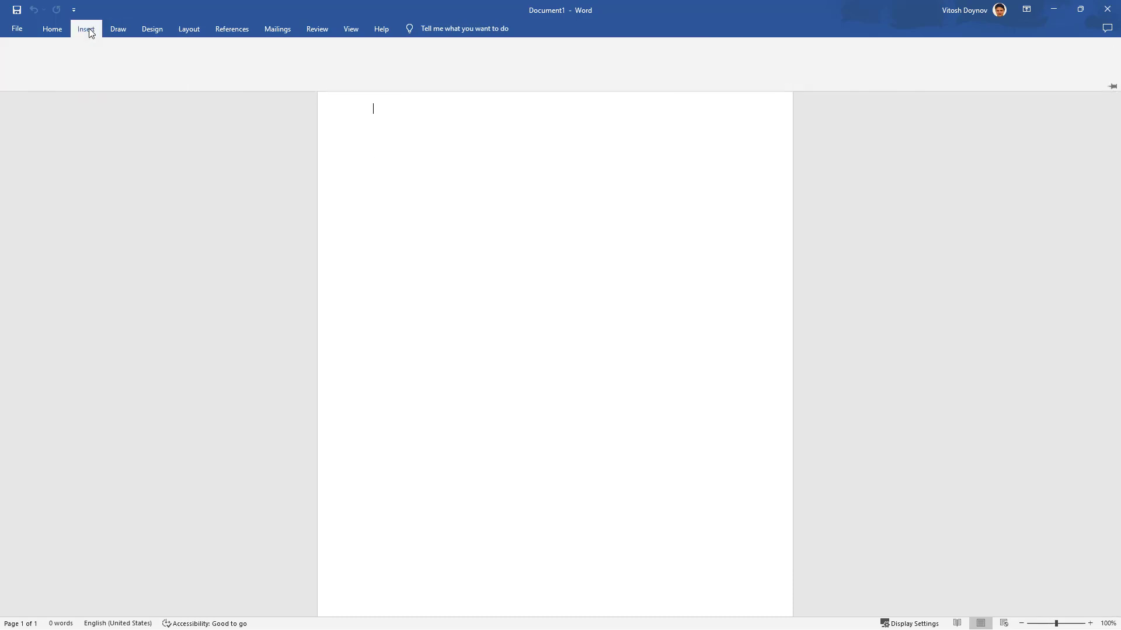
pyautogui.click(166, 72)
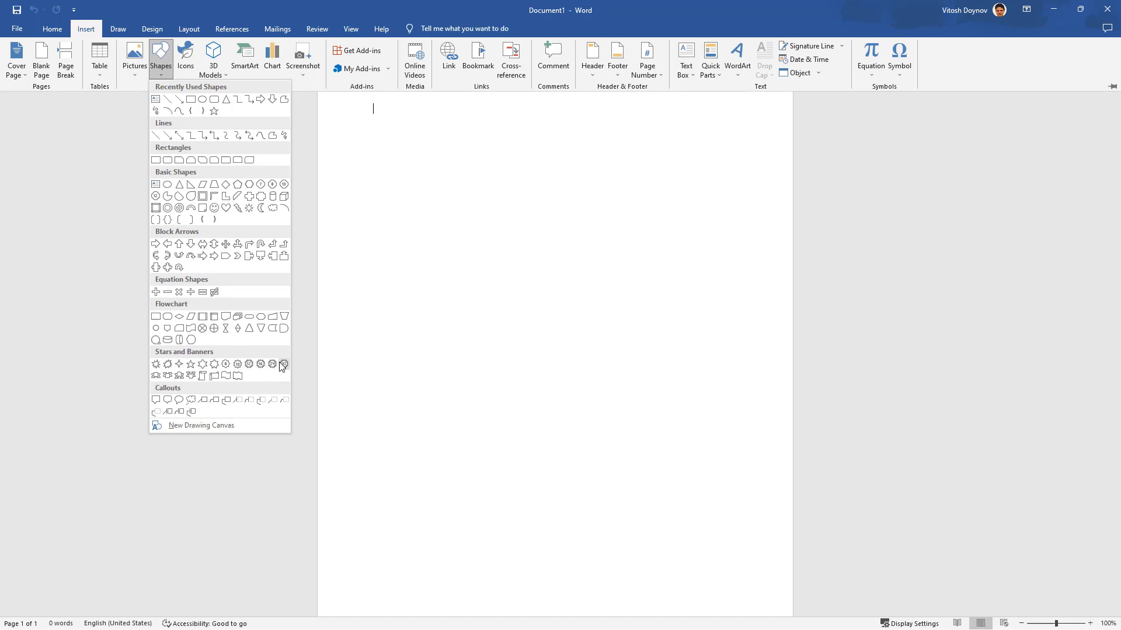
pyautogui.click(156, 319)
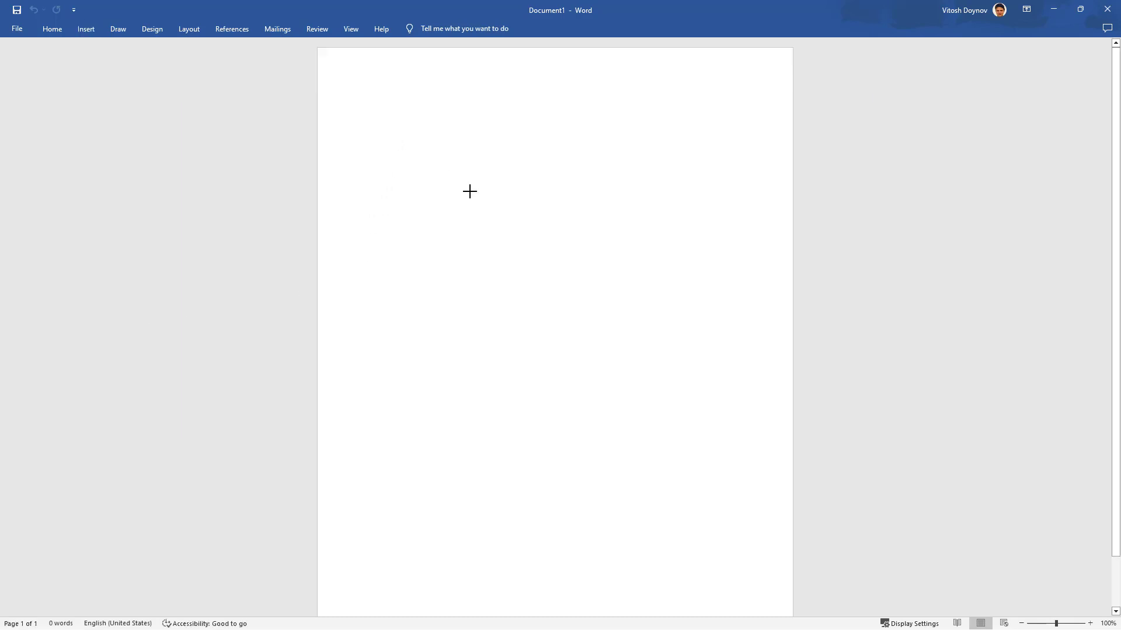
pyautogui.moveTo(398, 135); pyautogui.dragTo(571, 238)
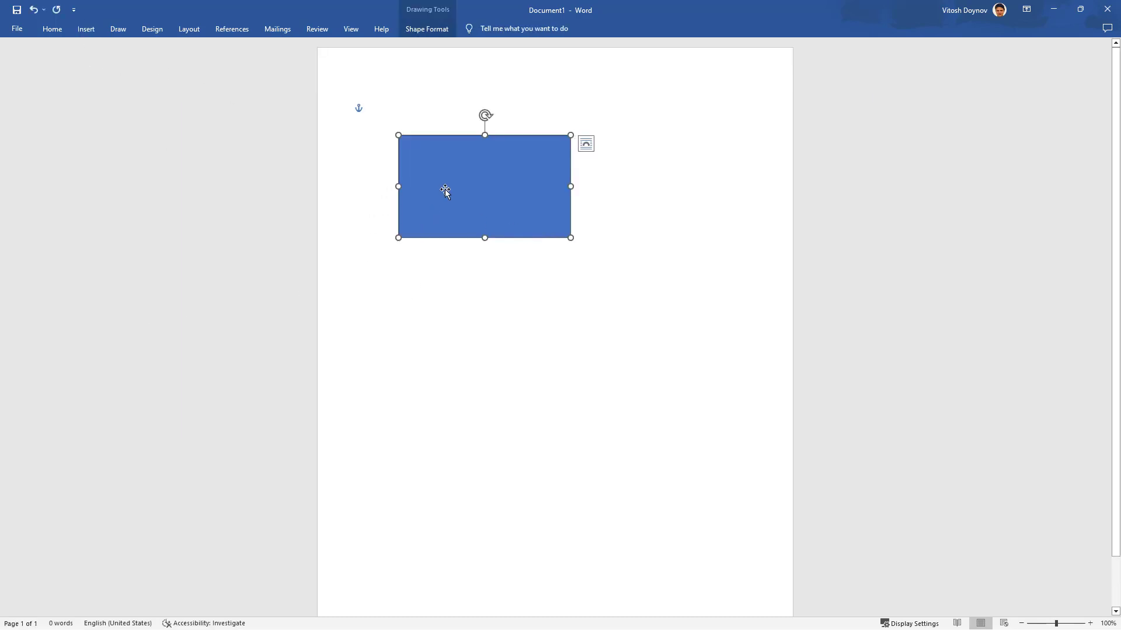
pyautogui.moveTo(442, 192); pyautogui.dragTo(475, 348)
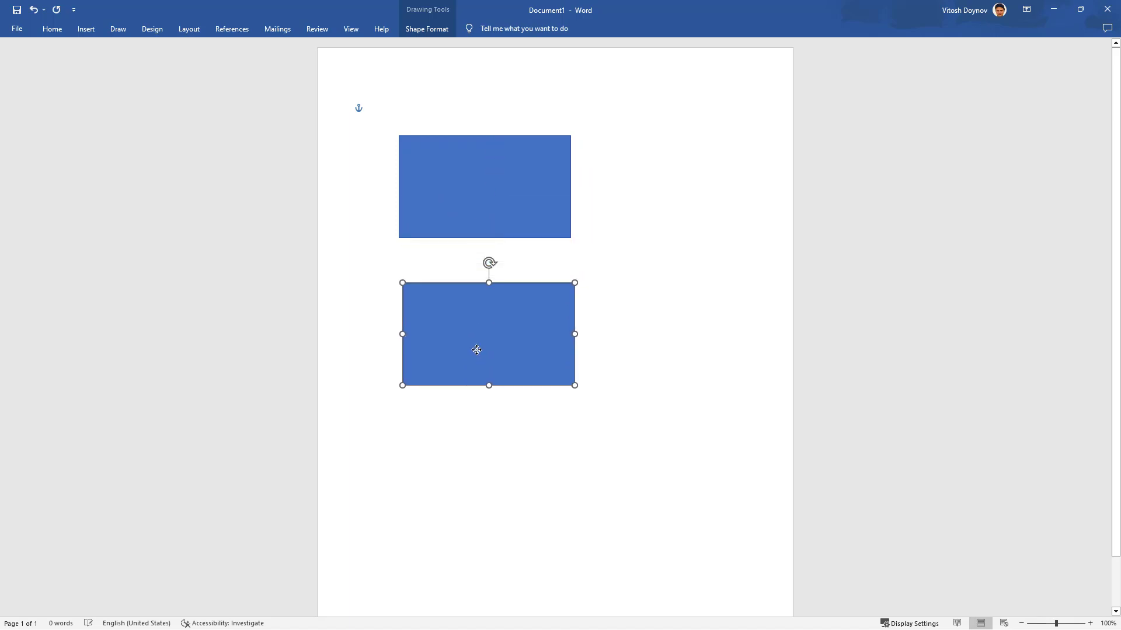
# Pin the ribbon so its commands stay shown above the page
pyautogui.click(86, 30)
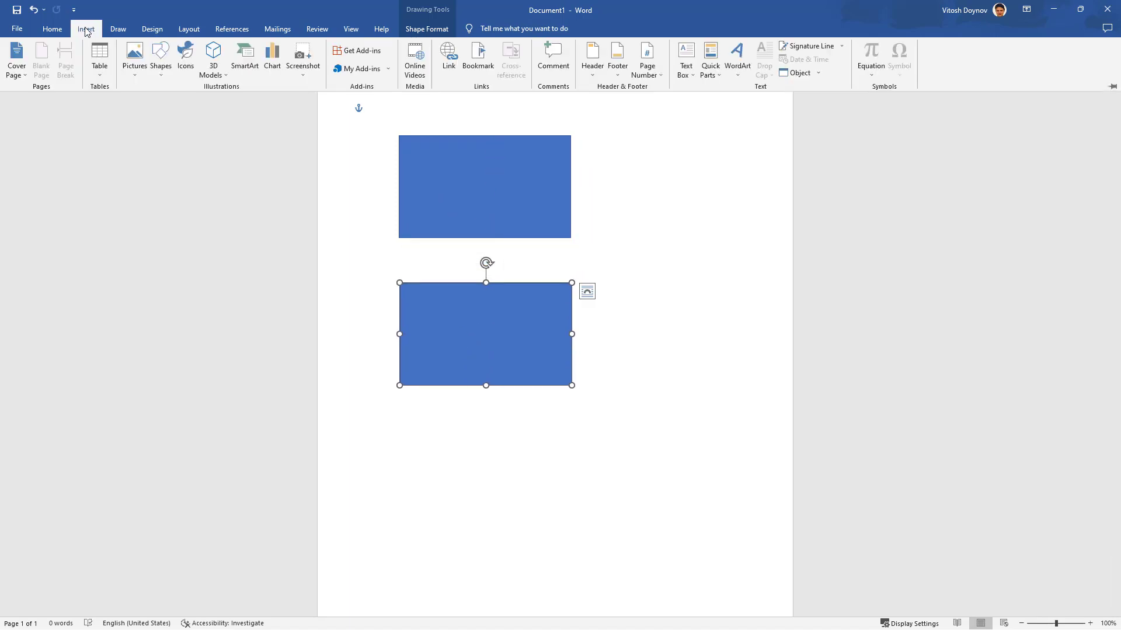
pyautogui.click(52, 29)
pyautogui.click(118, 30)
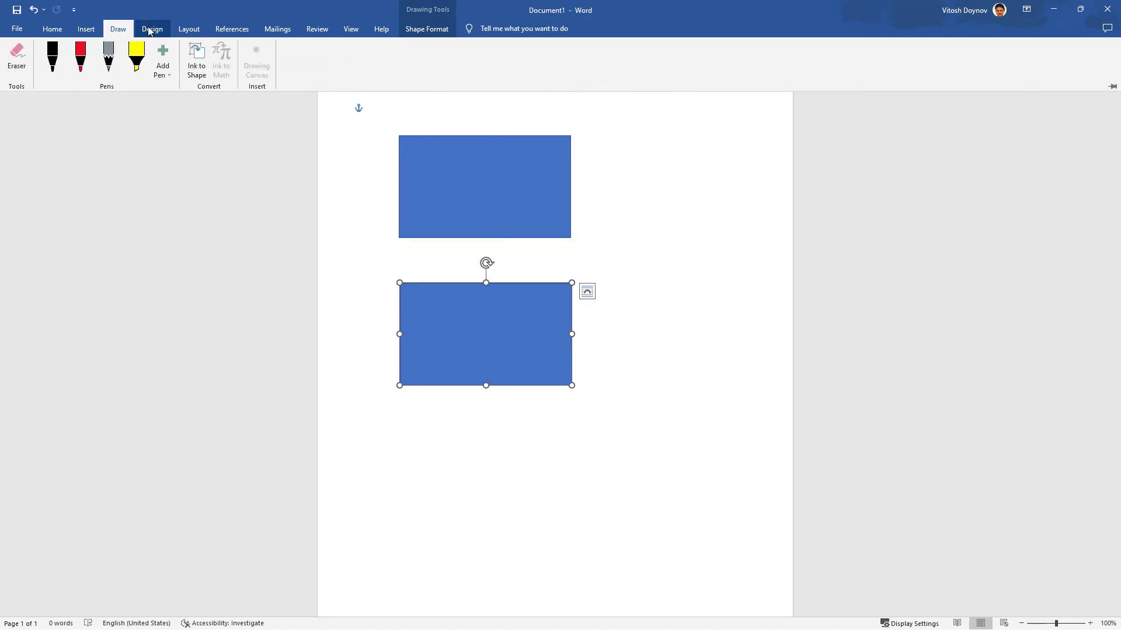
pyautogui.click(153, 30)
pyautogui.doubleClick(86, 29)
pyautogui.click(161, 58)
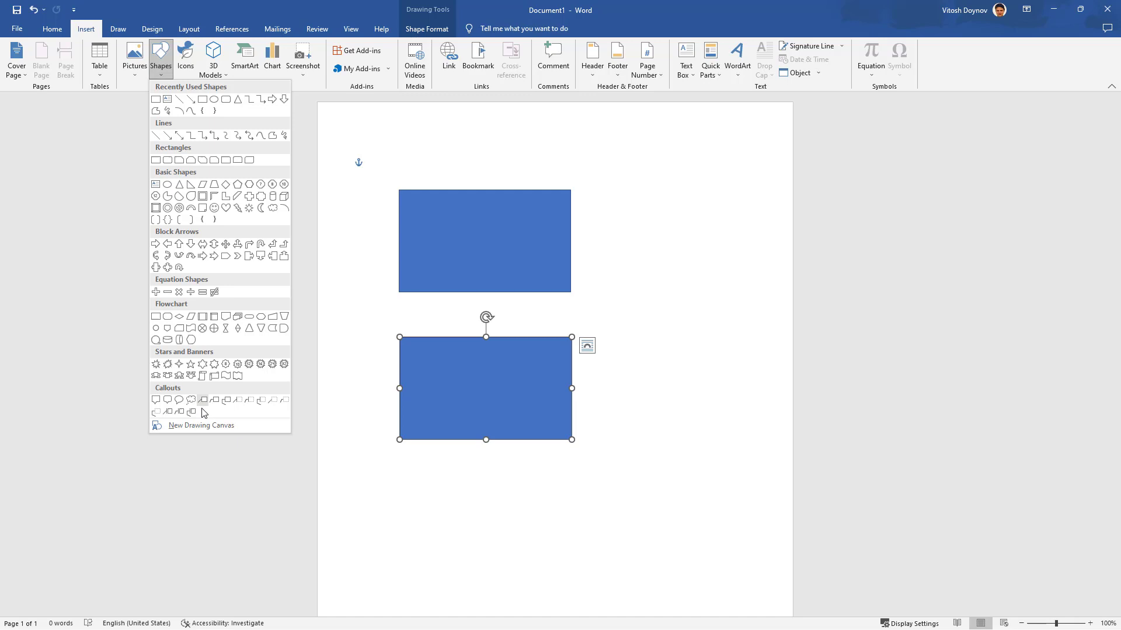
# Draw an elbow connector from the upper rectangle's right edge to beside the lower rectangle, adjusting its bend
pyautogui.click(178, 136)
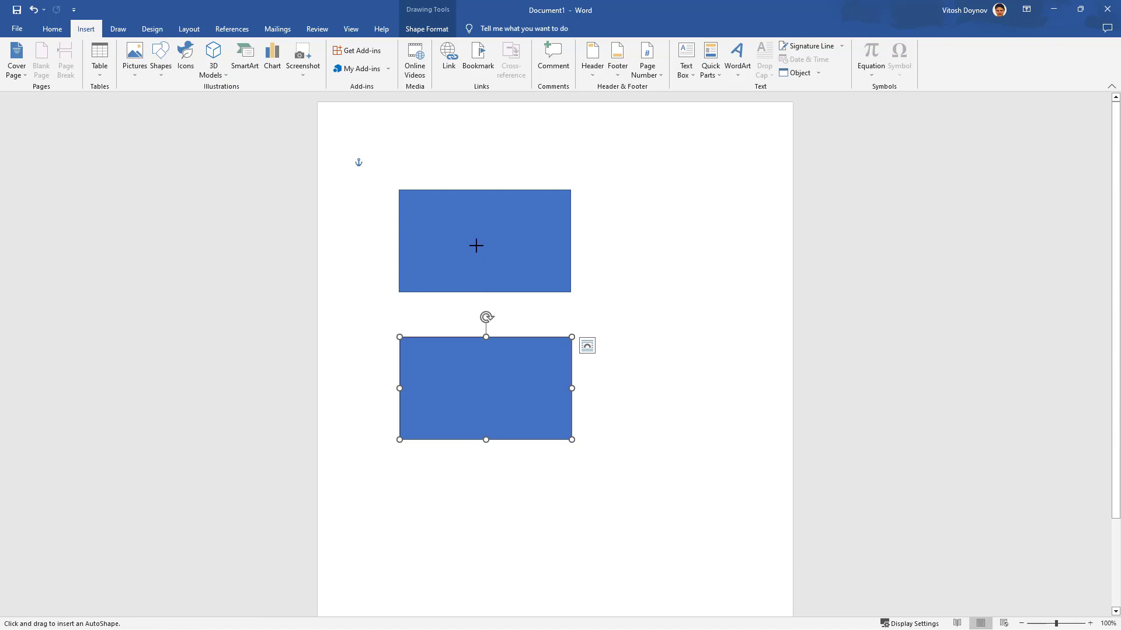
pyautogui.moveTo(476, 246); pyautogui.dragTo(688, 375)
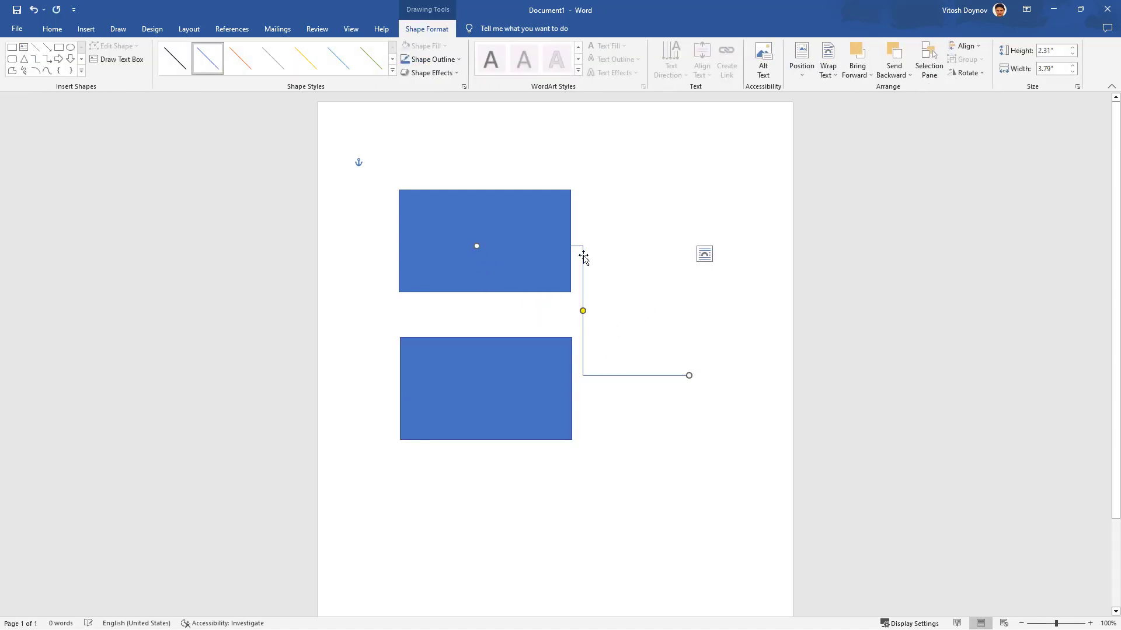
pyautogui.moveTo(583, 267); pyautogui.dragTo(678, 262)
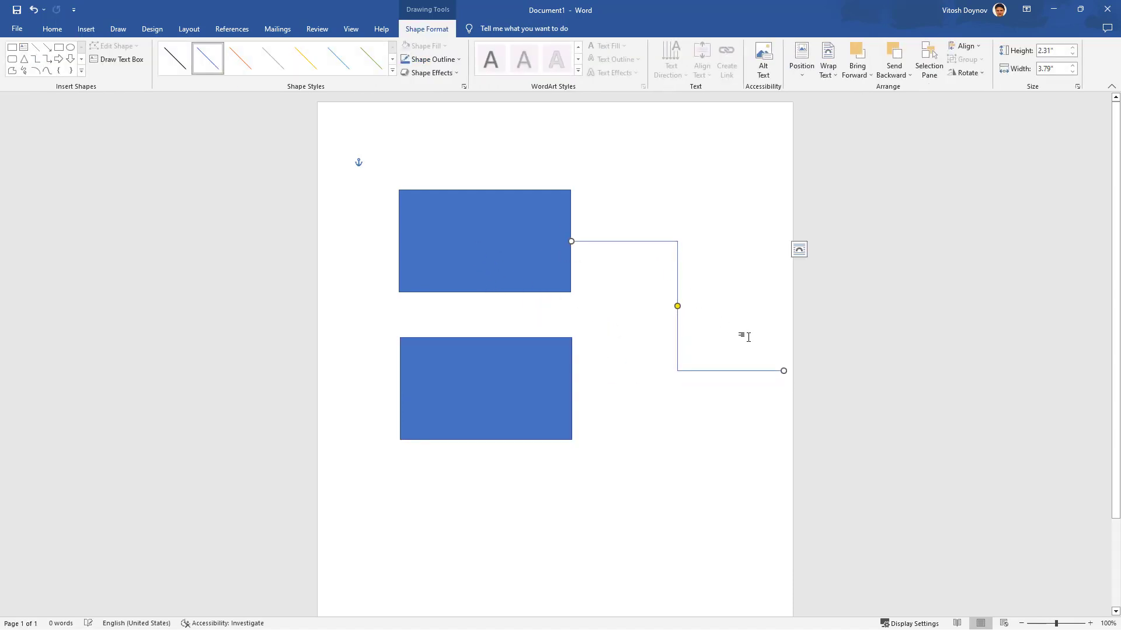
pyautogui.moveTo(783, 371); pyautogui.dragTo(665, 405)
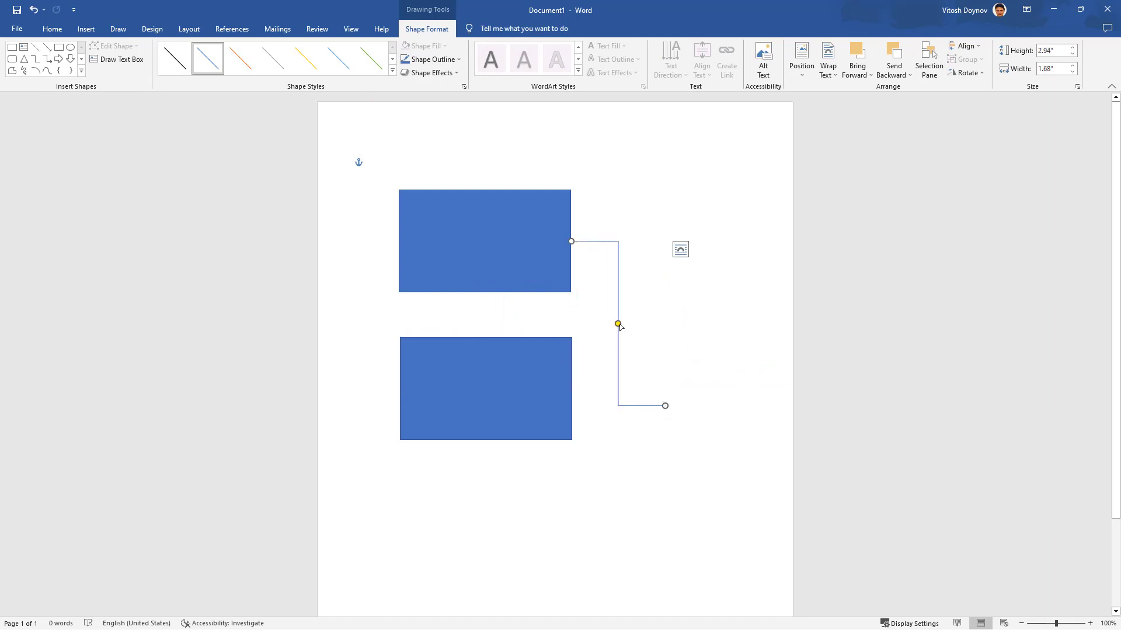
pyautogui.moveTo(618, 326); pyautogui.dragTo(645, 324)
pyautogui.moveTo(665, 406); pyautogui.dragTo(607, 387)
# Reposition both rectangles around the elbow connector
pyautogui.moveTo(442, 389); pyautogui.dragTo(547, 446)
pyautogui.moveTo(413, 247); pyautogui.dragTo(428, 208)
pyautogui.click(648, 241)
pyautogui.click(707, 226)
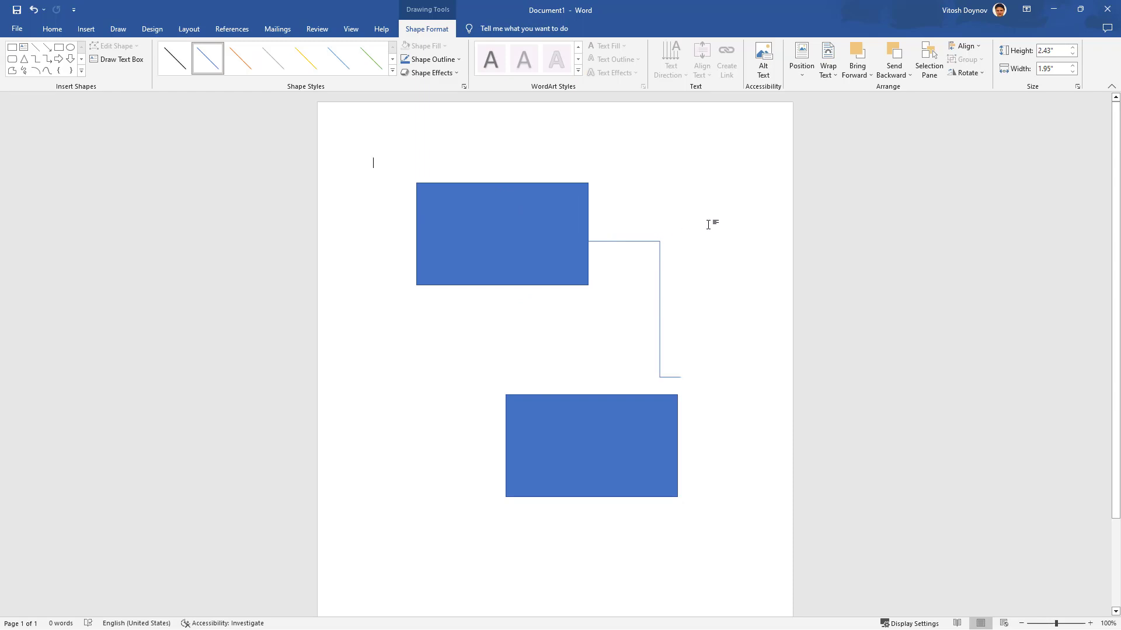
pyautogui.click(642, 241)
pyautogui.click(698, 235)
pyautogui.click(642, 241)
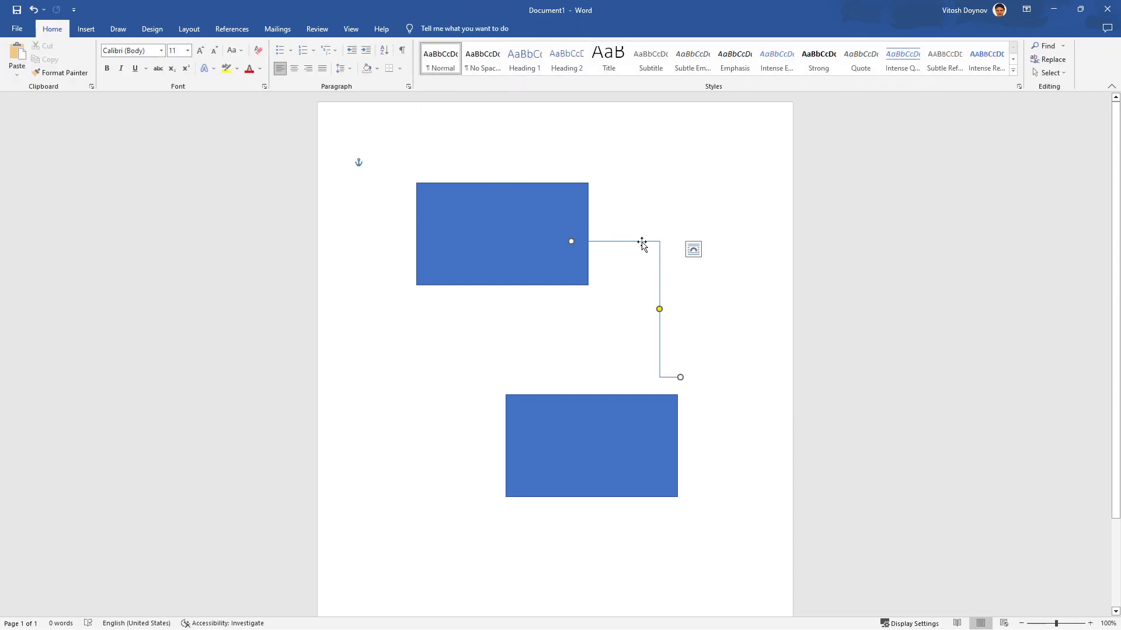
pyautogui.moveTo(591, 409); pyautogui.dragTo(549, 338)
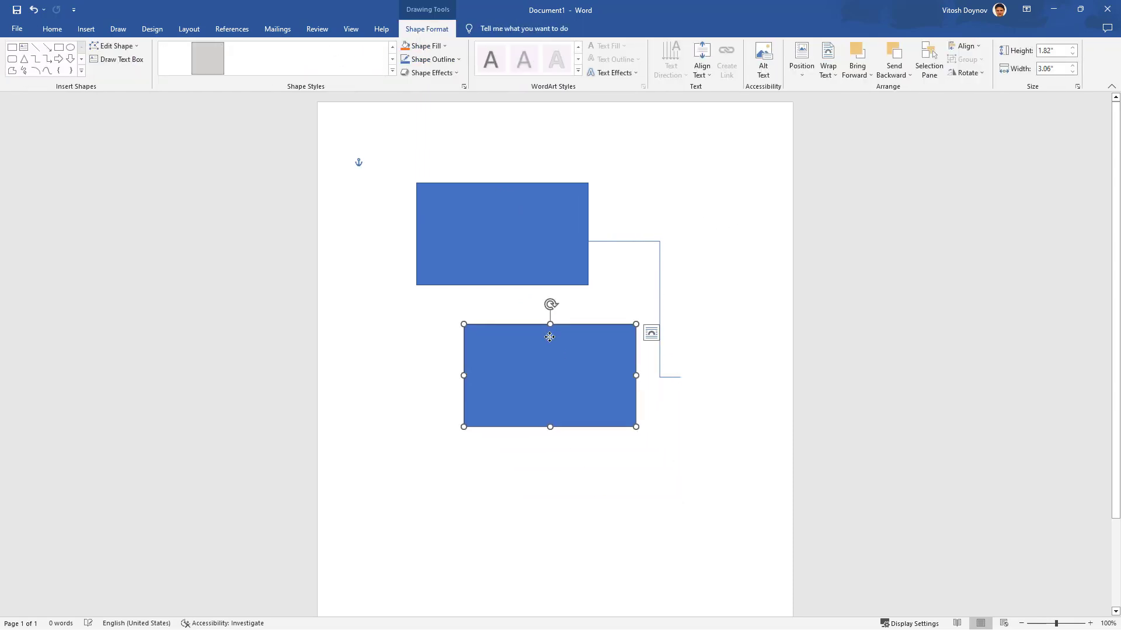
pyautogui.click(615, 193)
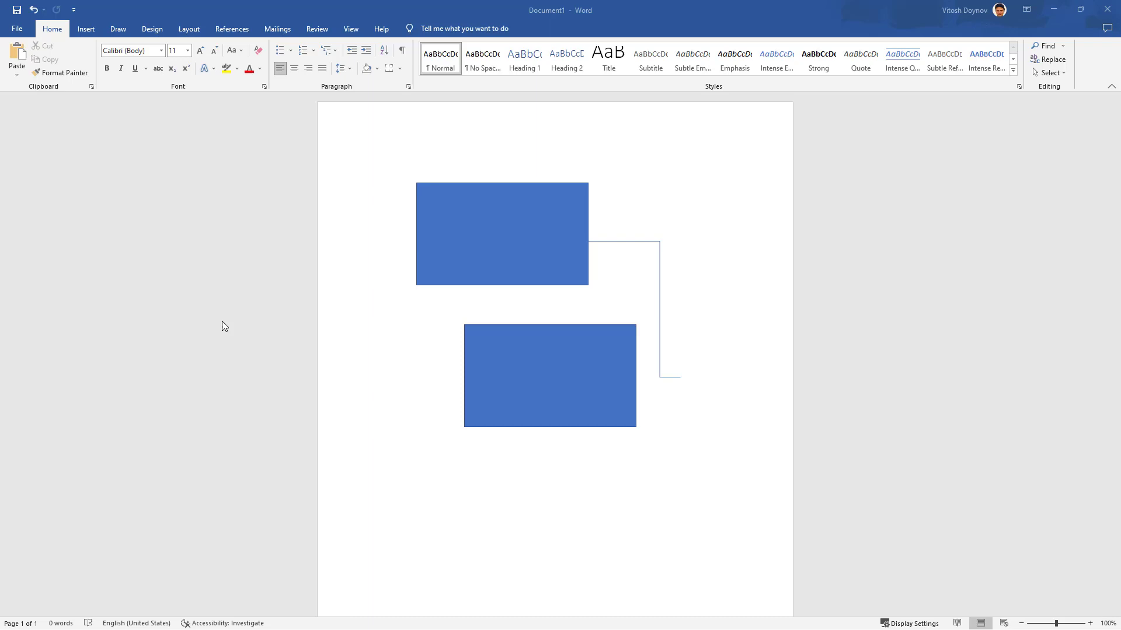
# Insert a new drawing canvas, fill it light grey, and enlarge it
pyautogui.click(80, 30)
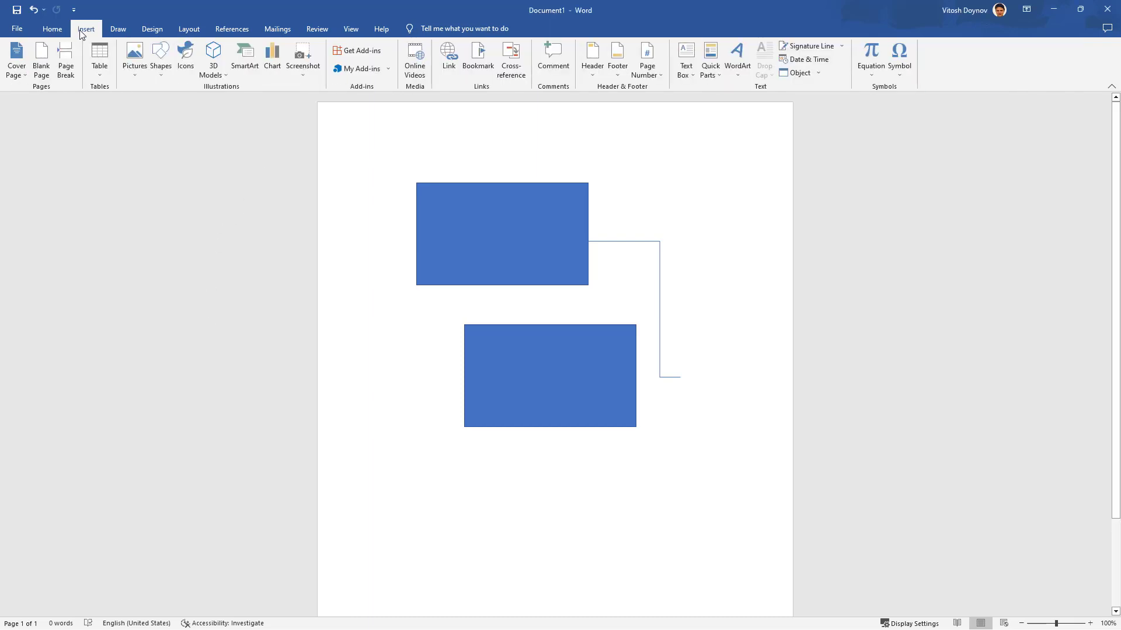
pyautogui.click(167, 74)
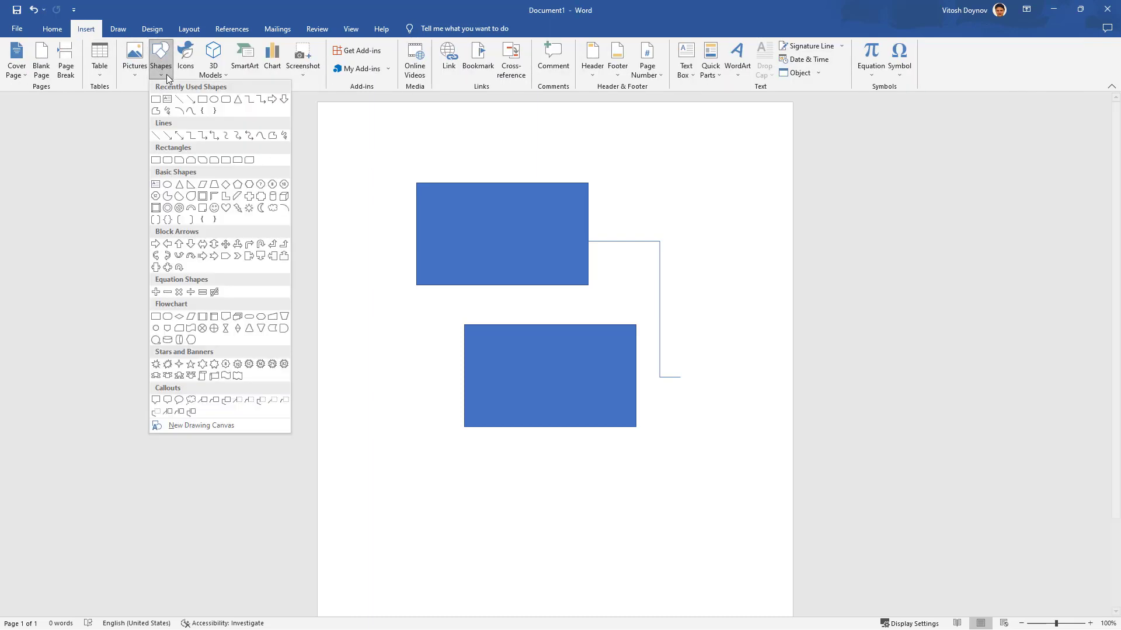
pyautogui.click(179, 425)
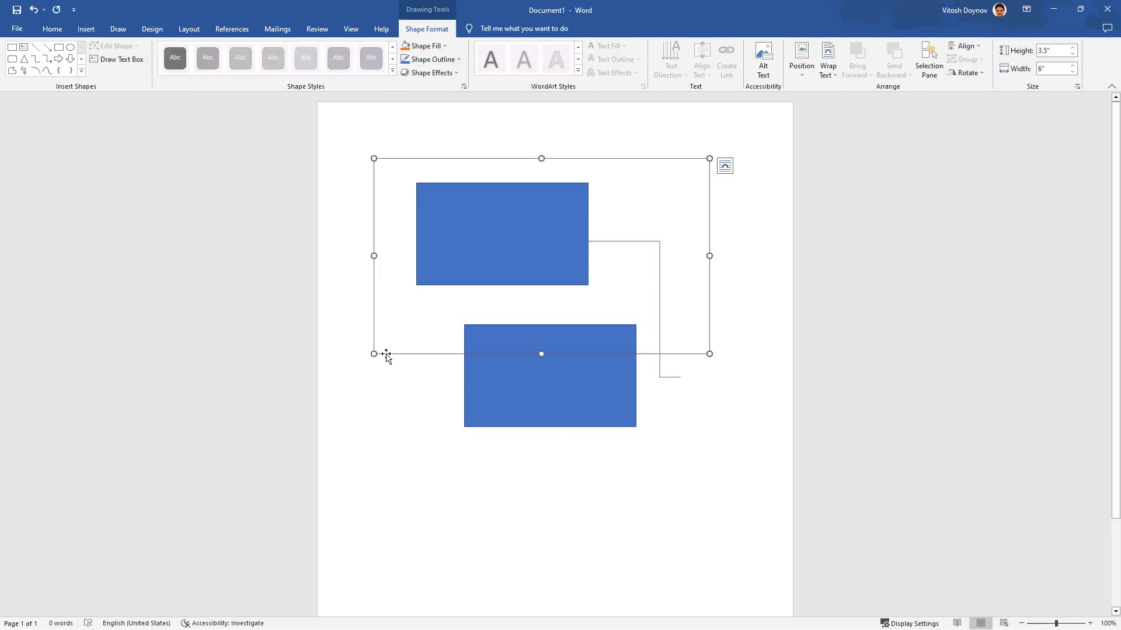
pyautogui.click(388, 492)
pyautogui.click(373, 185)
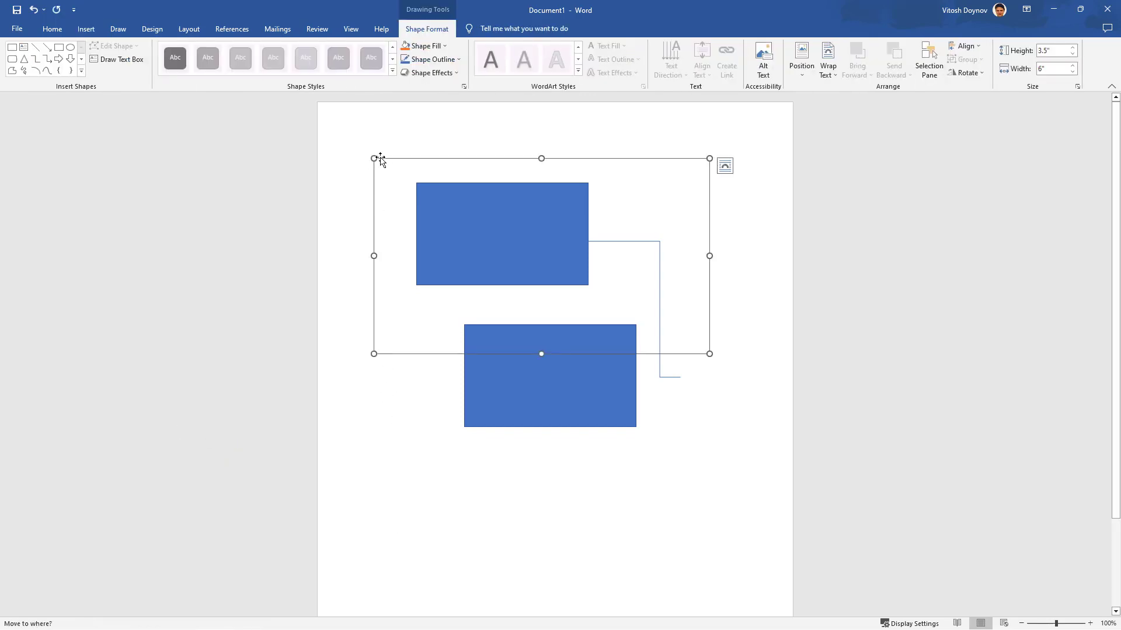
pyautogui.click(437, 47)
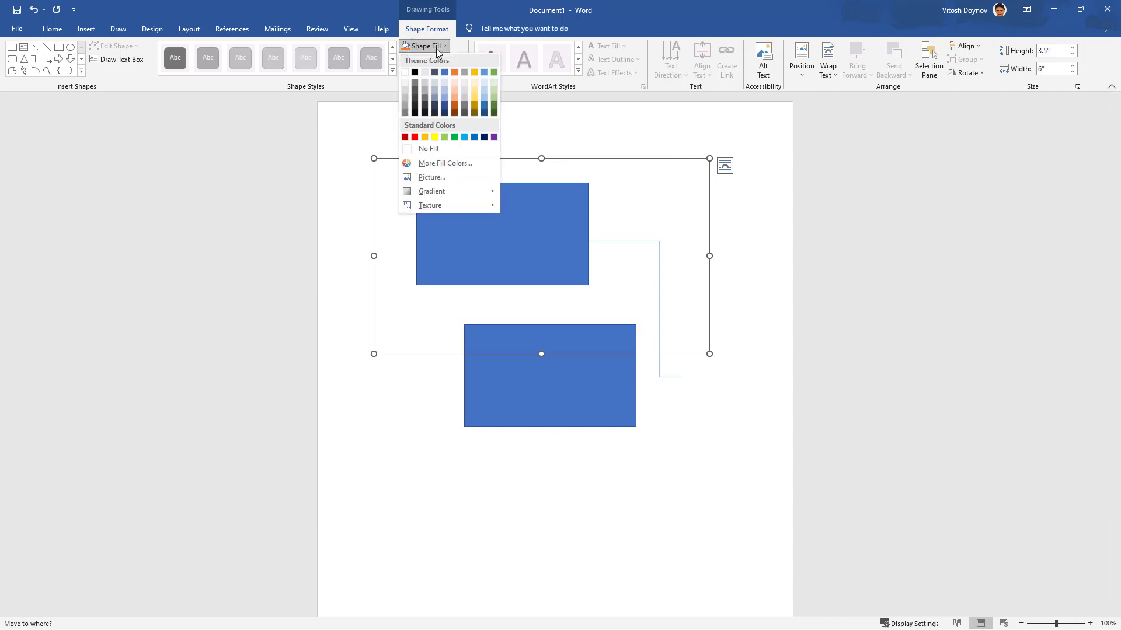
pyautogui.click(425, 78)
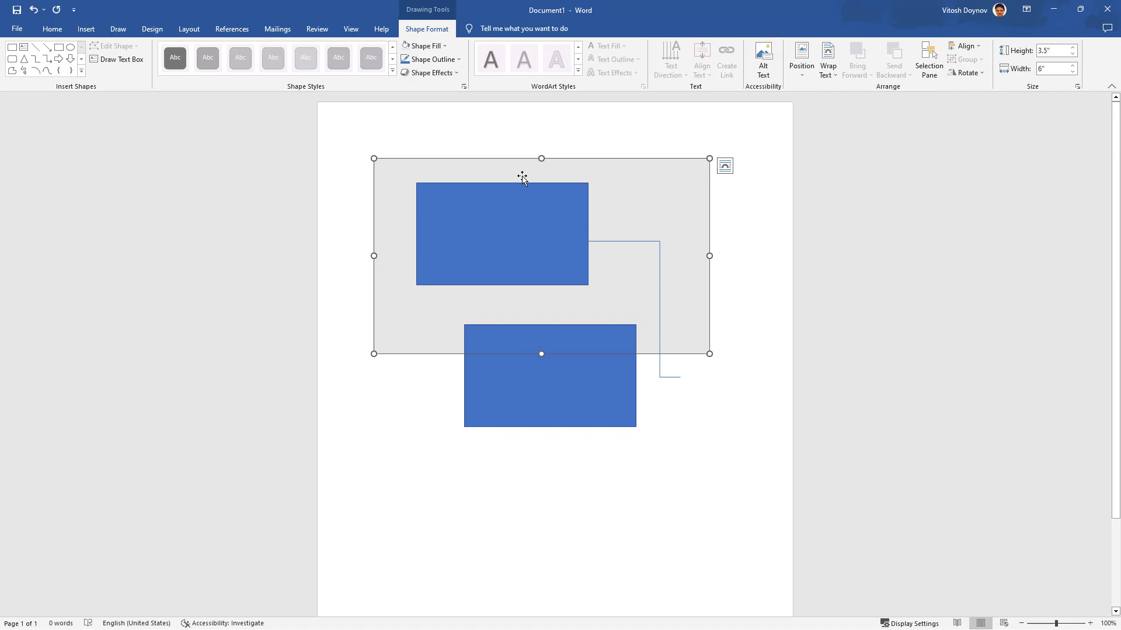
pyautogui.moveTo(709, 353)
pyautogui.mouseDown()
pyautogui.moveTo(743, 450)
pyautogui.moveTo(650, 455)
pyautogui.moveTo(593, 378)
pyautogui.moveTo(570, 369)
pyautogui.mouseUp()
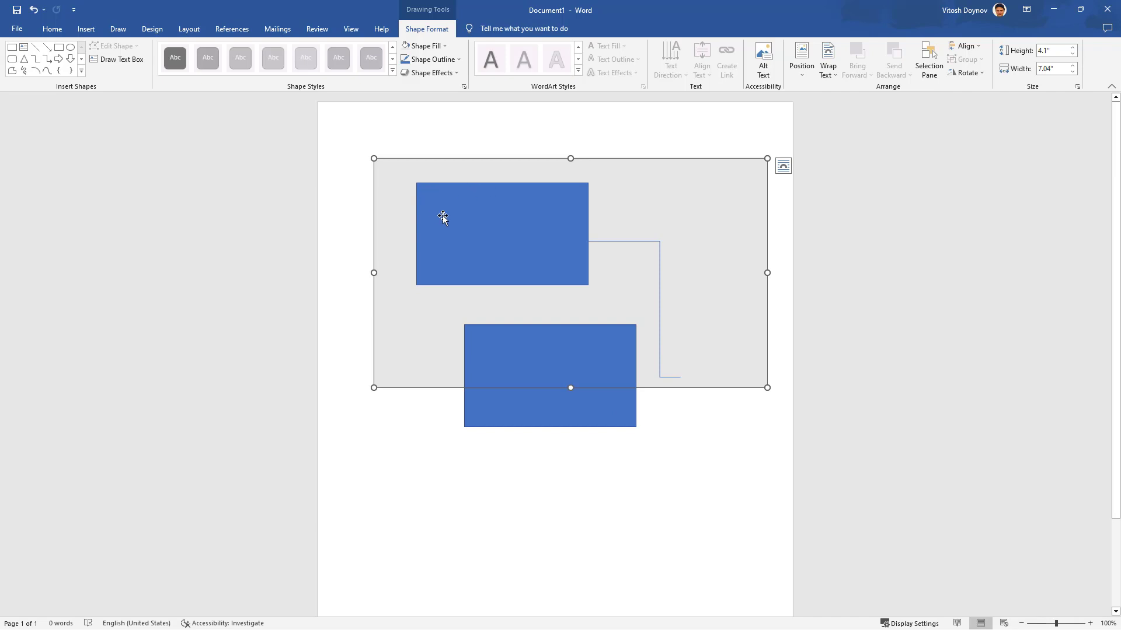
# Move and shrink both rectangles and the connector to fit inside the canvas
pyautogui.moveTo(443, 217); pyautogui.dragTo(414, 209)
pyautogui.click(617, 245)
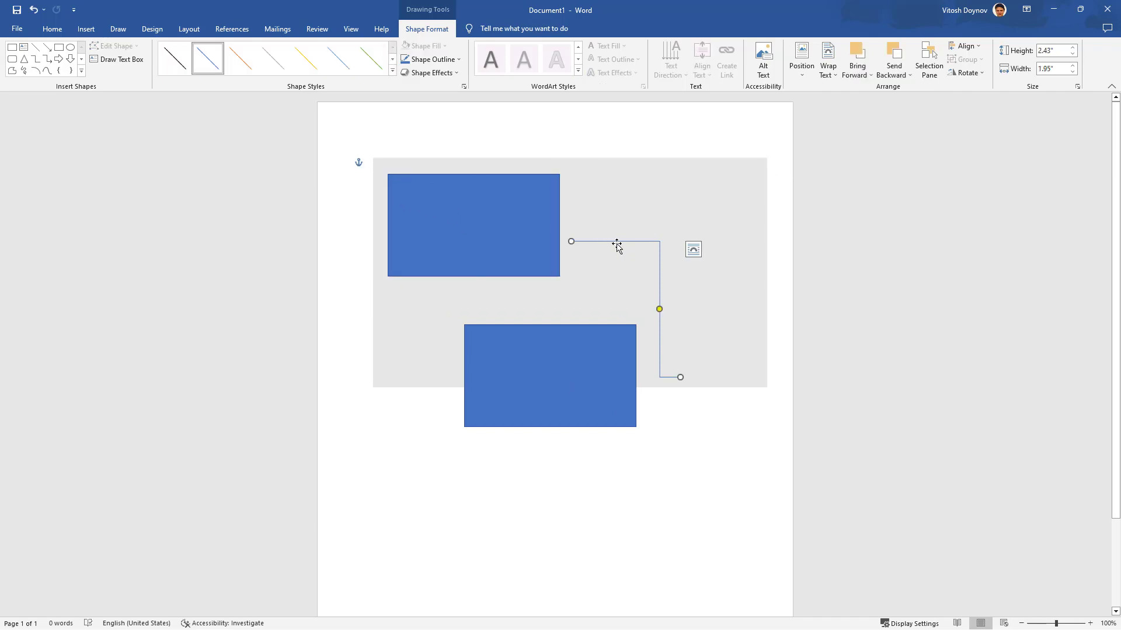
pyautogui.moveTo(617, 244); pyautogui.dragTo(601, 217)
pyautogui.moveTo(563, 338); pyautogui.dragTo(560, 293)
pyautogui.moveTo(583, 339); pyautogui.dragTo(591, 346)
pyautogui.moveTo(640, 382); pyautogui.dragTo(629, 366)
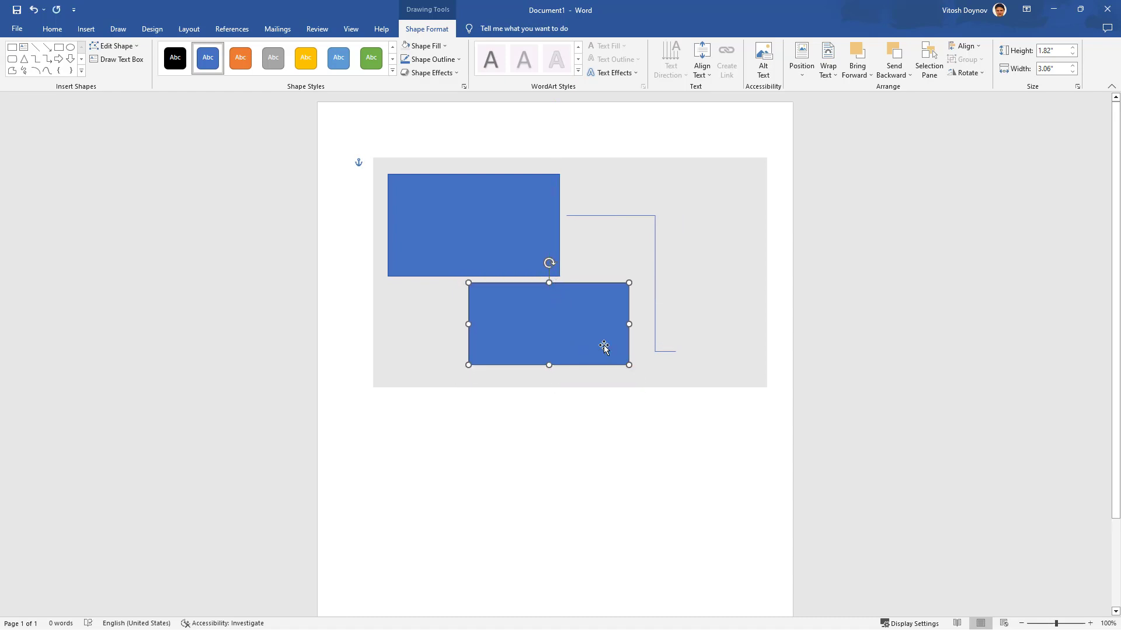
pyautogui.click(552, 270)
pyautogui.moveTo(560, 275); pyautogui.dragTo(543, 251)
pyautogui.moveTo(587, 297); pyautogui.dragTo(581, 276)
pyautogui.click(548, 189)
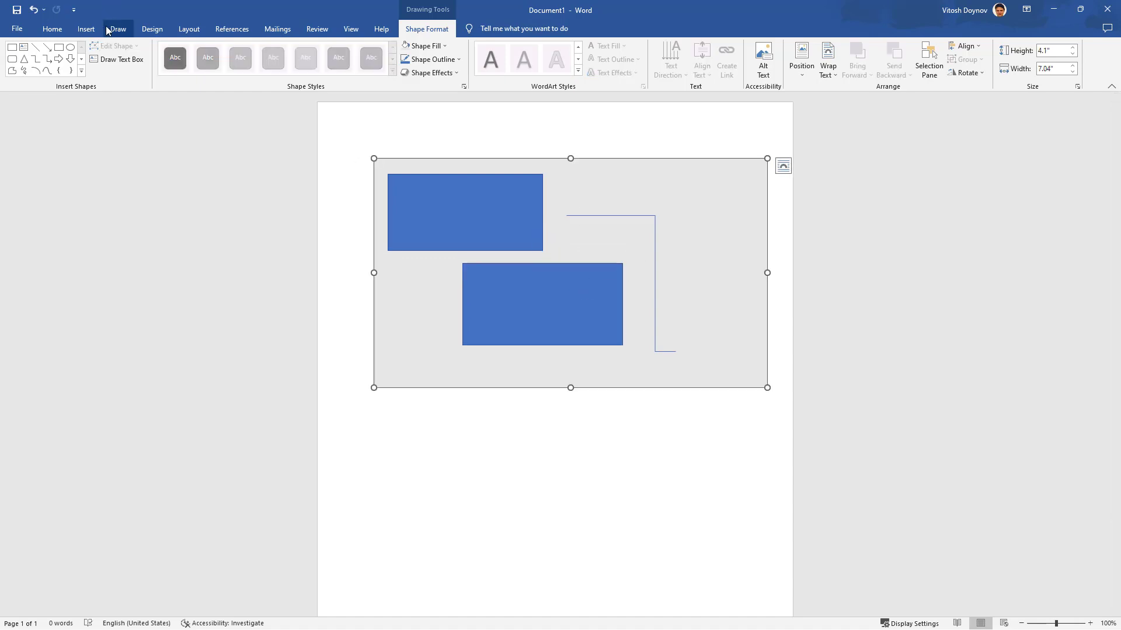
# Switch the page to landscape orientation and zoom to 120%
pyautogui.click(189, 30)
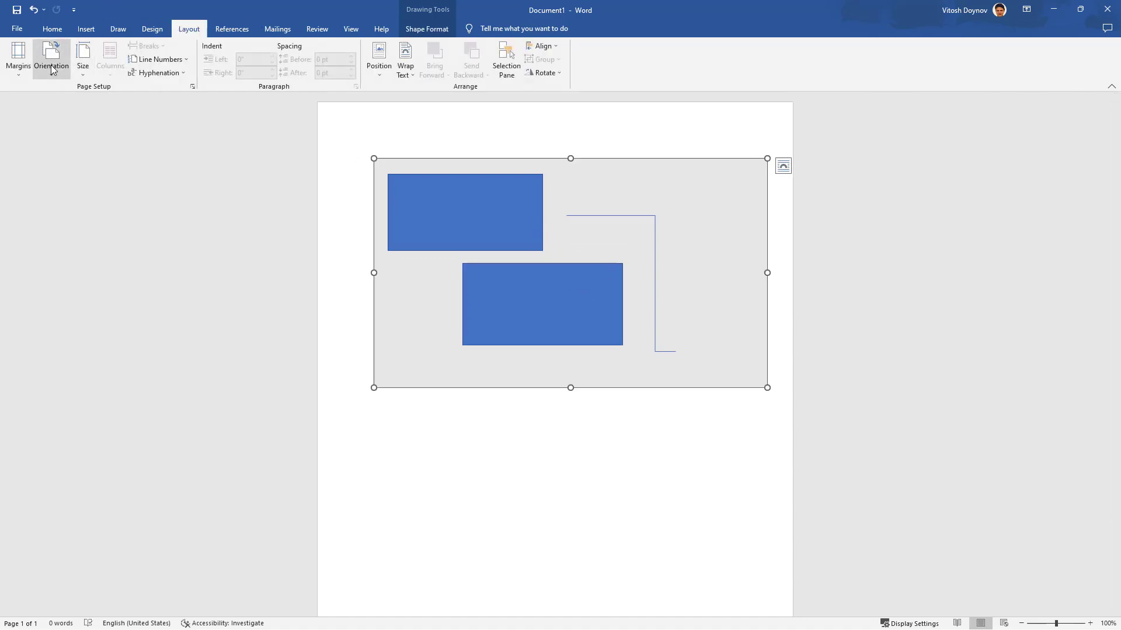
pyautogui.click(52, 65)
pyautogui.click(76, 118)
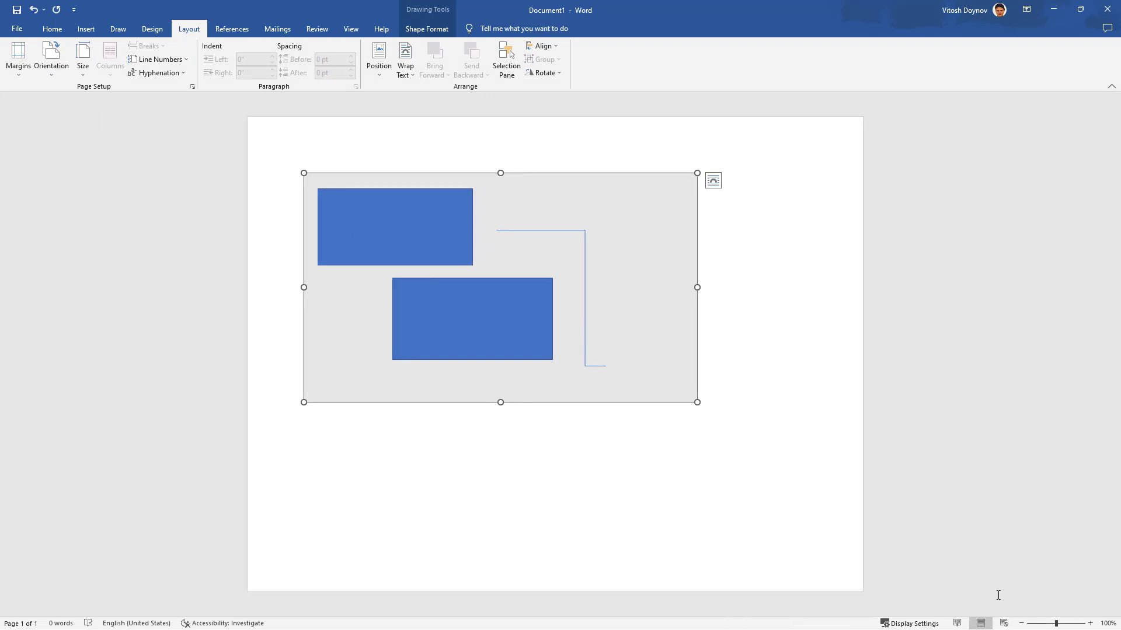
pyautogui.click(1090, 624)
pyautogui.click(1090, 624)
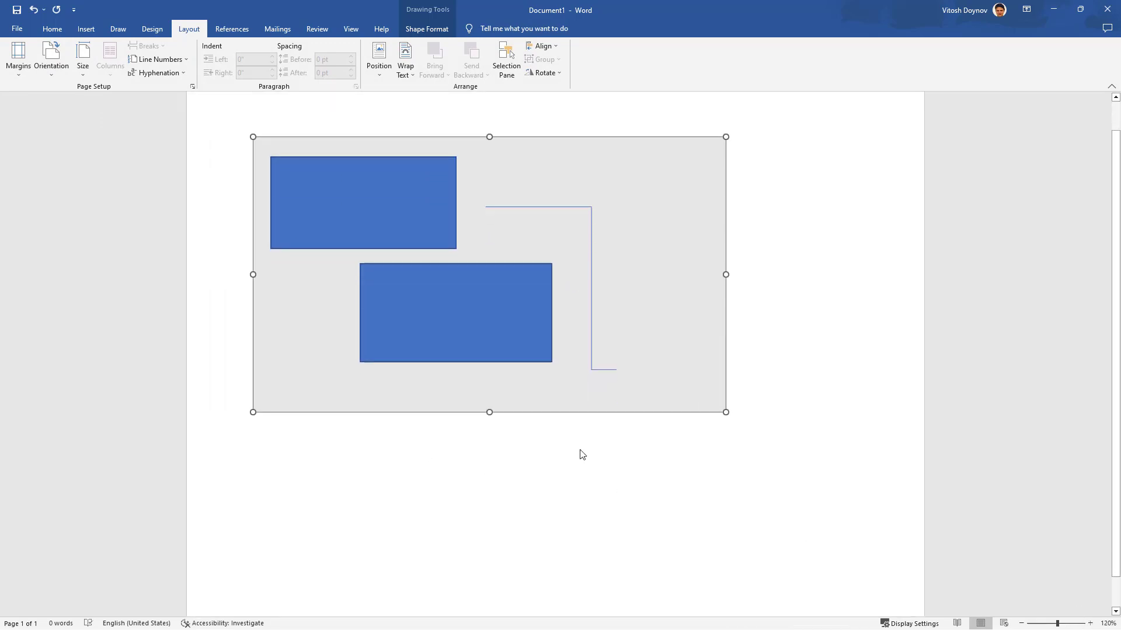
# Attach the connector's start to the upper rectangle's right edge and reposition its free end
pyautogui.click(490, 345)
pyautogui.click(528, 240)
pyautogui.moveTo(528, 239); pyautogui.dragTo(498, 235)
pyautogui.moveTo(589, 398); pyautogui.dragTo(659, 278)
# Delete both rectangles and the elbow connector from the canvas
pyautogui.click(400, 255)
pyautogui.click(482, 336)
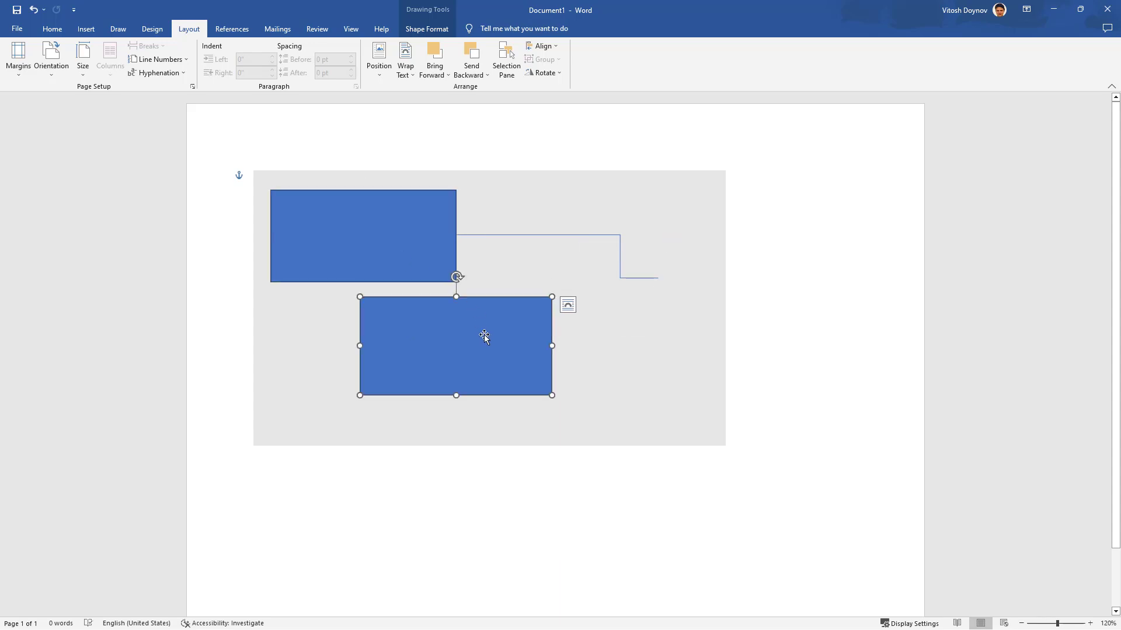
pyautogui.press('Delete')
pyautogui.click(435, 258)
pyautogui.press('Delete')
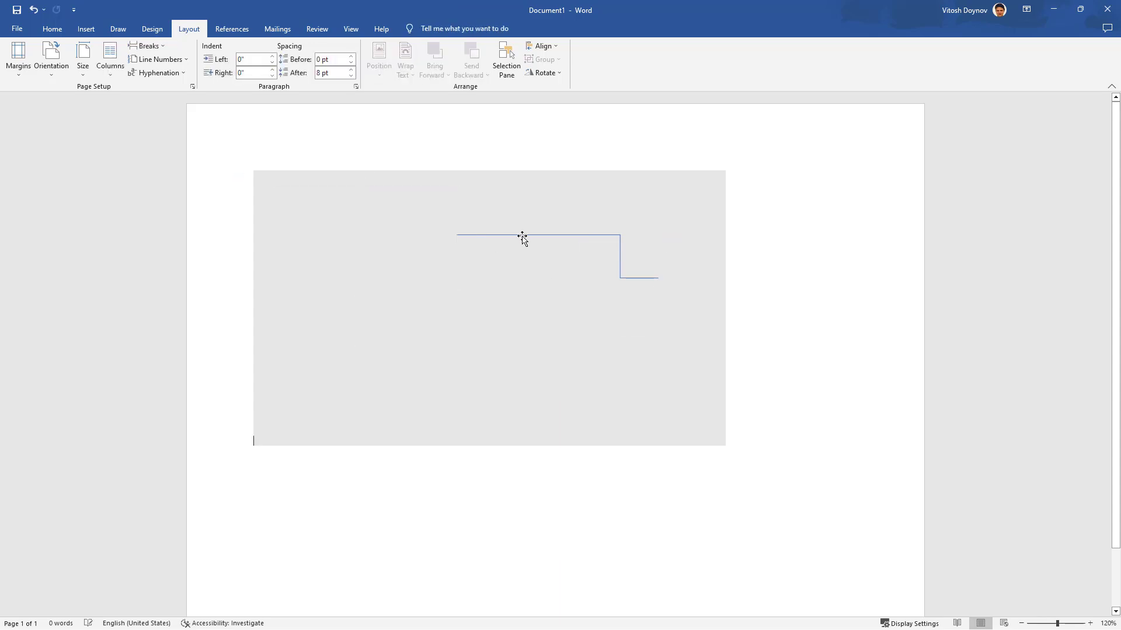
pyautogui.click(520, 235)
pyautogui.press('Delete')
# Enlarge the empty grey canvas toward the right and bottom
pyautogui.click(727, 439)
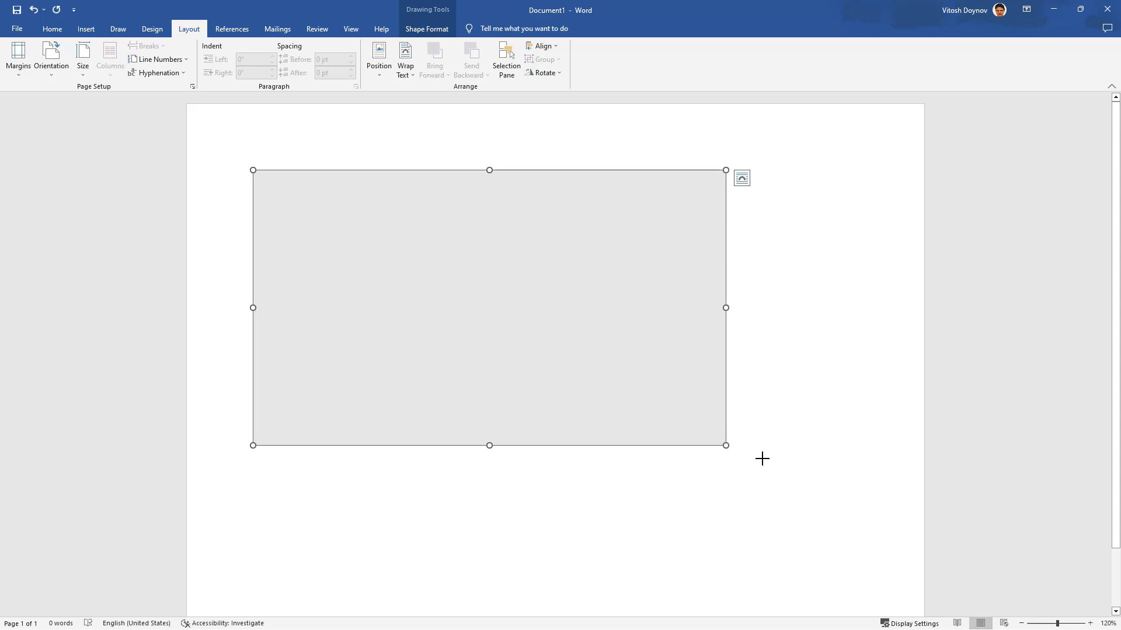
pyautogui.moveTo(761, 459); pyautogui.dragTo(891, 542)
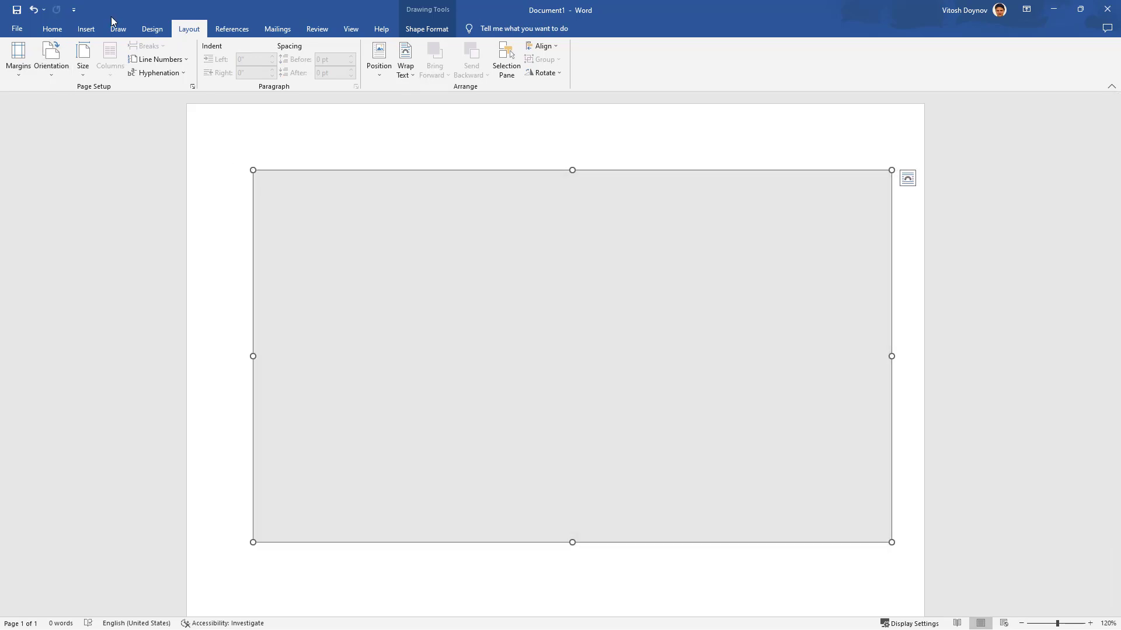
pyautogui.click(87, 29)
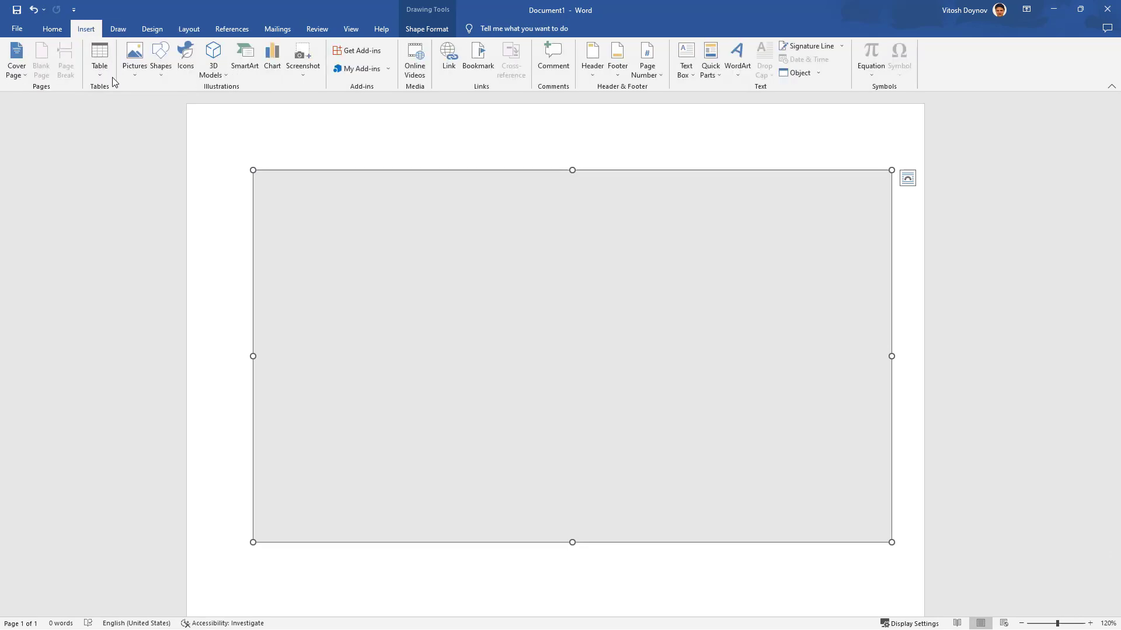
pyautogui.click(156, 67)
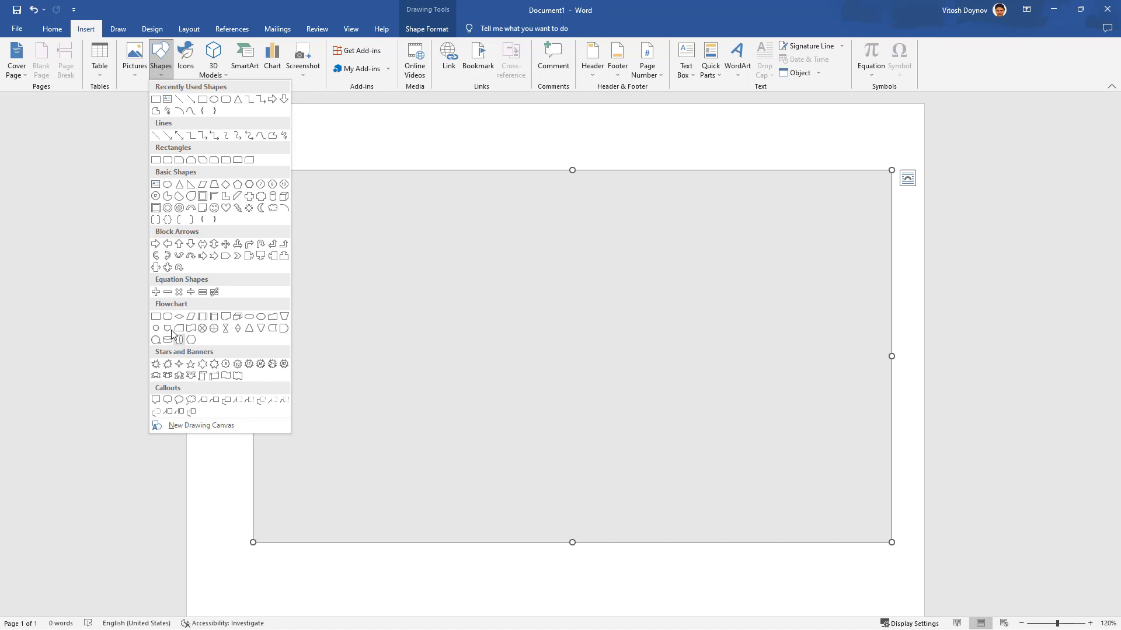
# Draw a flowchart terminator near the top of the canvas labelled 'Start'
pyautogui.click(258, 319)
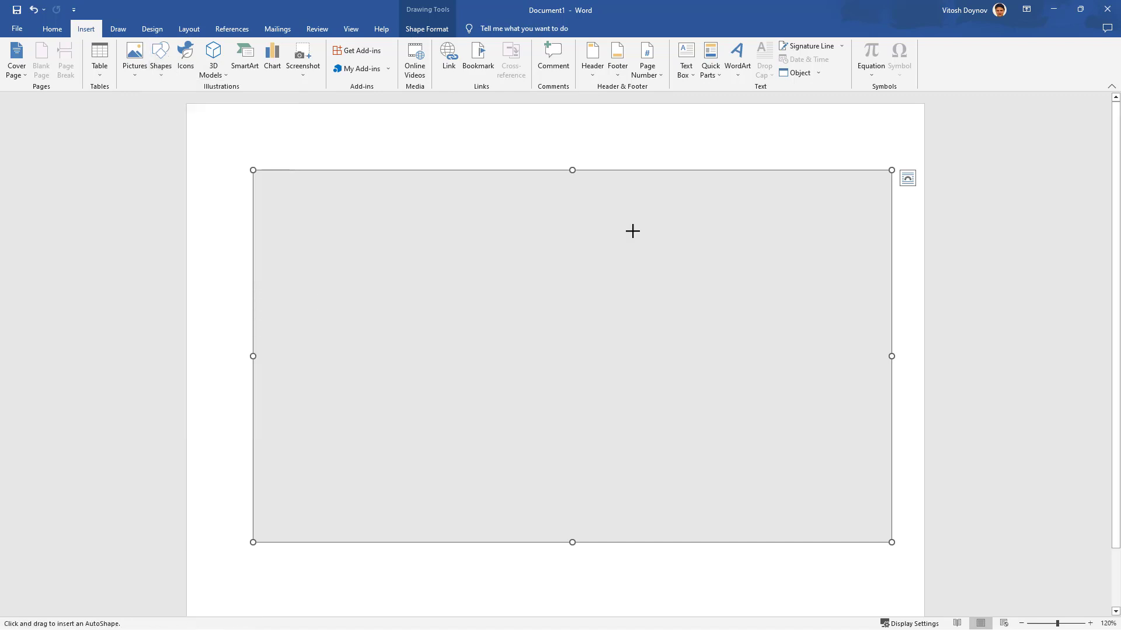
pyautogui.moveTo(489, 192); pyautogui.dragTo(631, 221)
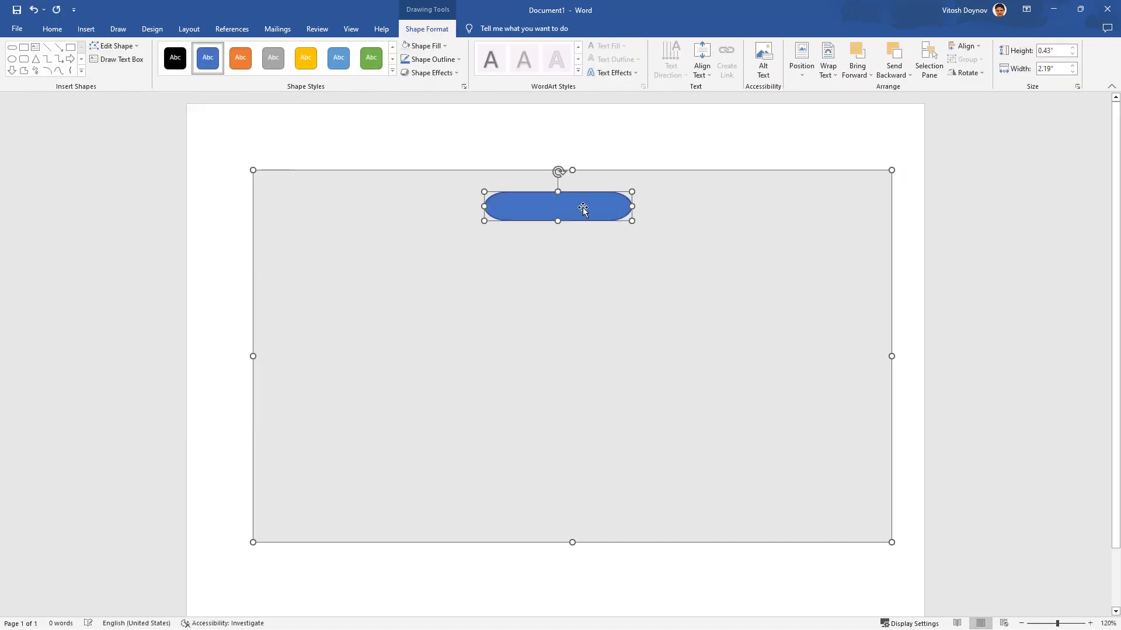
pyautogui.write('Start')
pyautogui.click(424, 283)
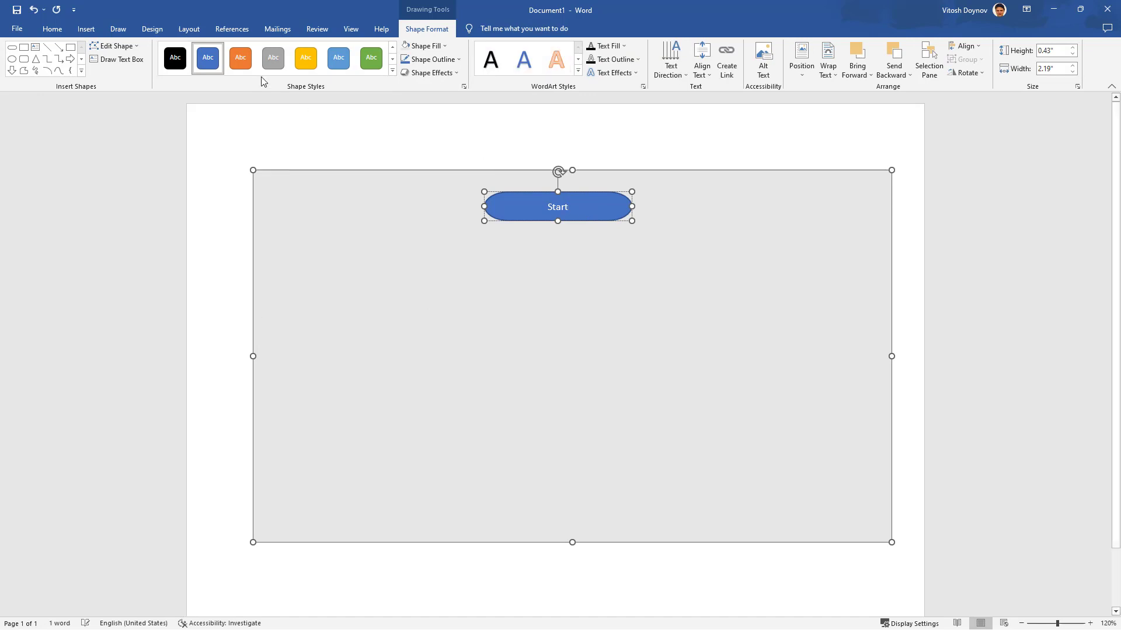
# Copy the Start shape to near the canvas bottom and relabel it 'End'
pyautogui.click(512, 216)
pyautogui.hotkey('ctrl', 'c')
pyautogui.hotkey('ctrl', 'v')
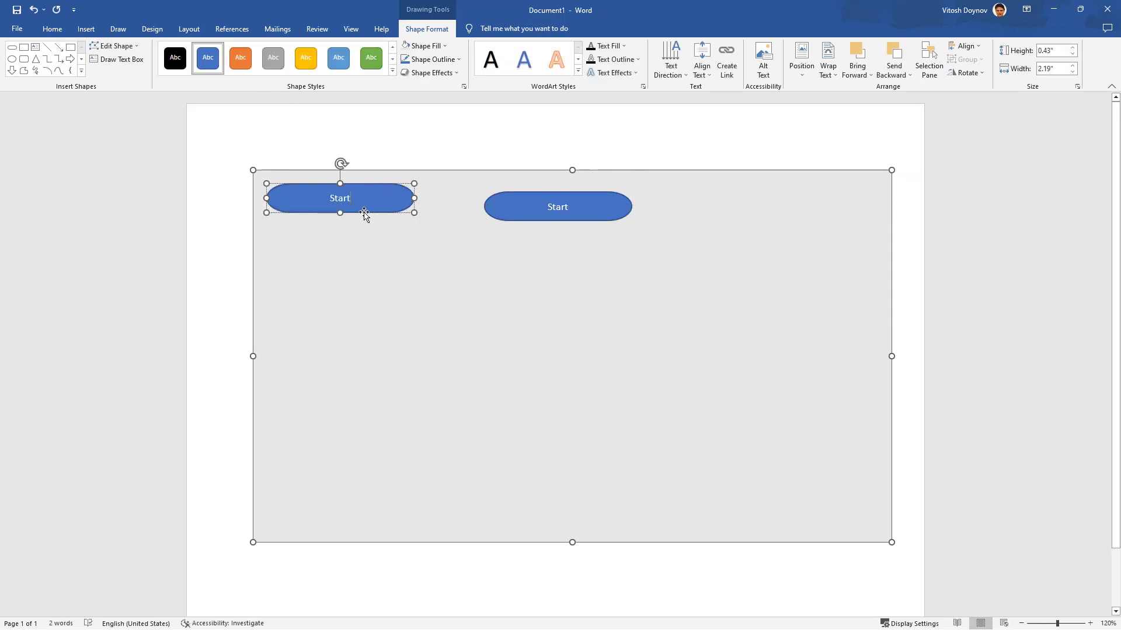
pyautogui.moveTo(364, 215); pyautogui.dragTo(609, 517)
pyautogui.doubleClick(584, 501)
pyautogui.write('End')
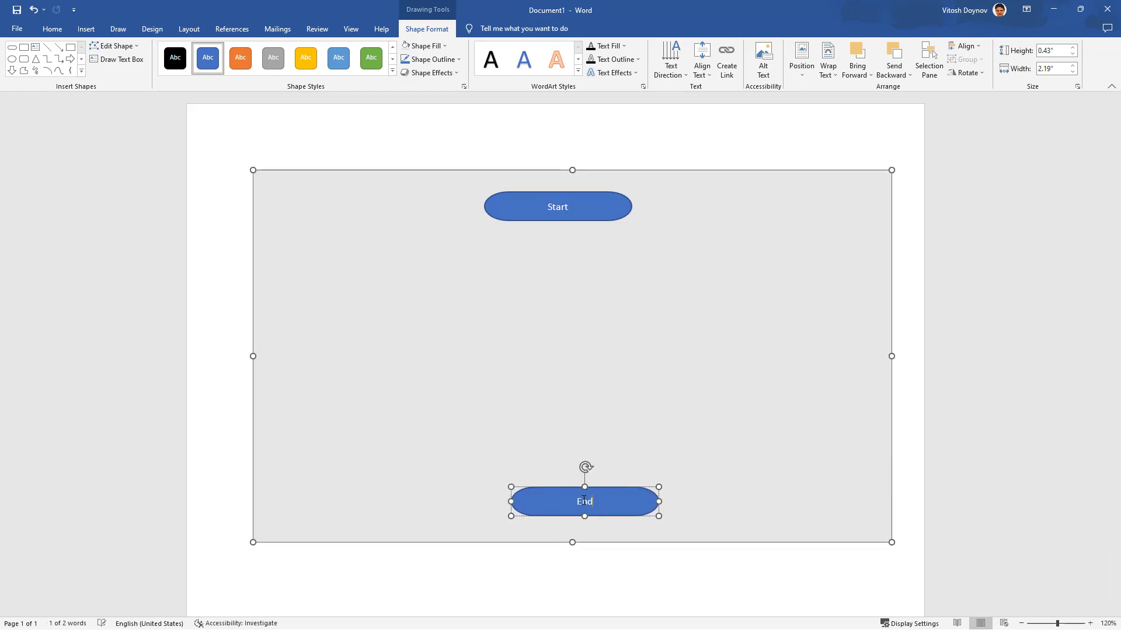
pyautogui.click(594, 366)
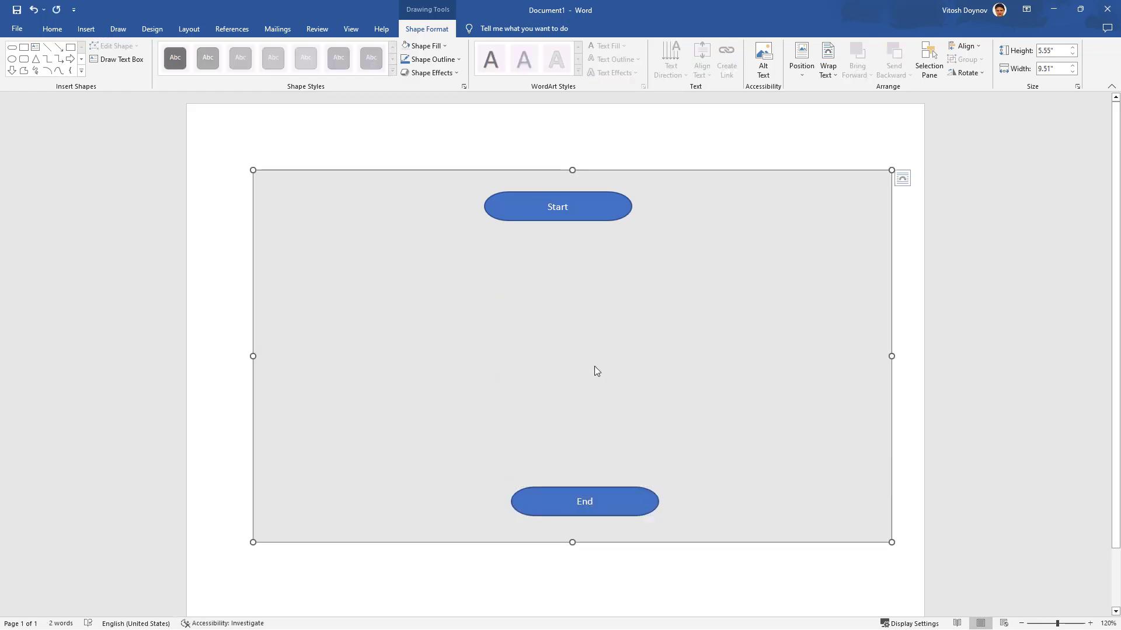
pyautogui.click(86, 30)
# Draw a flowchart process rectangle below Start and place a copy just above End
pyautogui.click(169, 73)
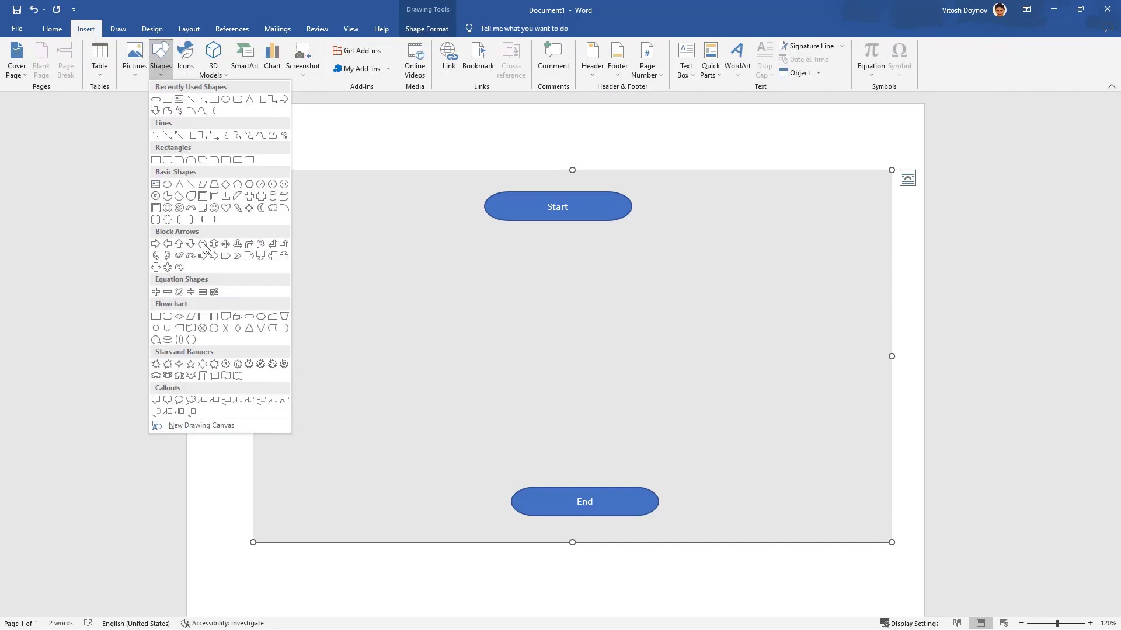
pyautogui.click(156, 318)
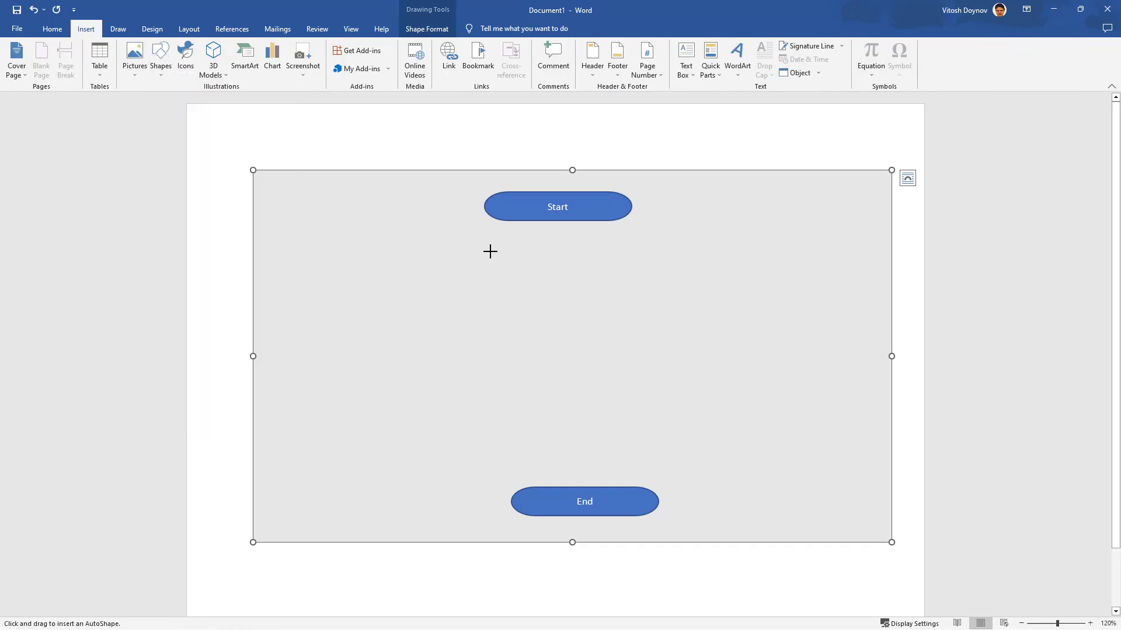
pyautogui.moveTo(490, 252)
pyautogui.mouseDown()
pyautogui.moveTo(673, 313)
pyautogui.moveTo(653, 316)
pyautogui.mouseUp()
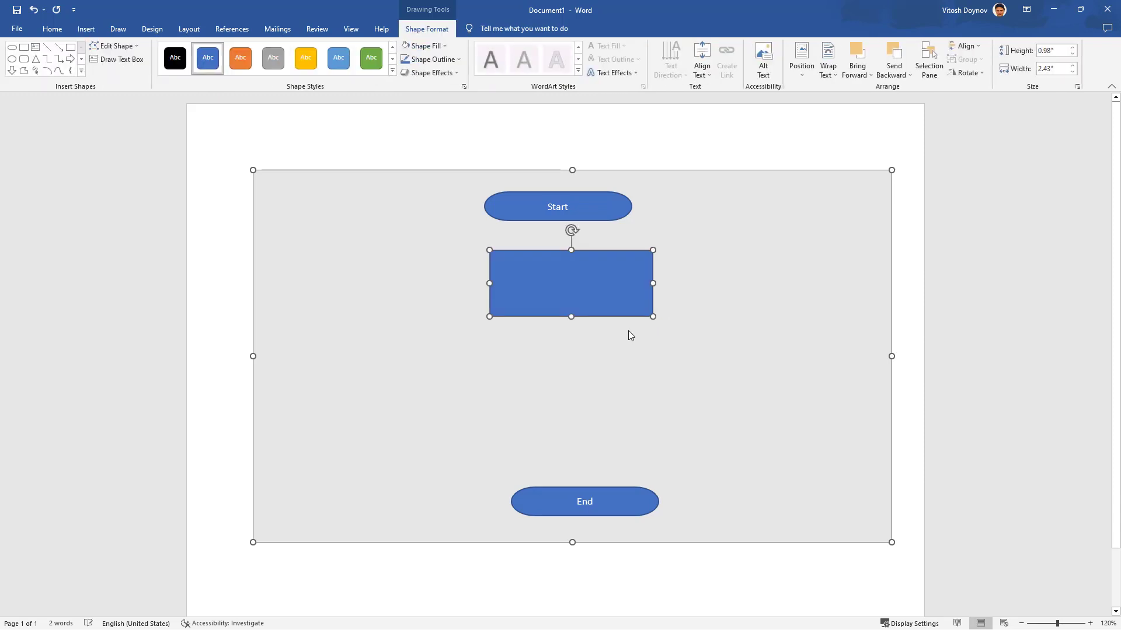
pyautogui.hotkey('ctrl', 'c')
pyautogui.hotkey('ctrl', 'v')
pyautogui.moveTo(420, 230); pyautogui.dragTo(613, 381)
pyautogui.doubleClick(555, 506)
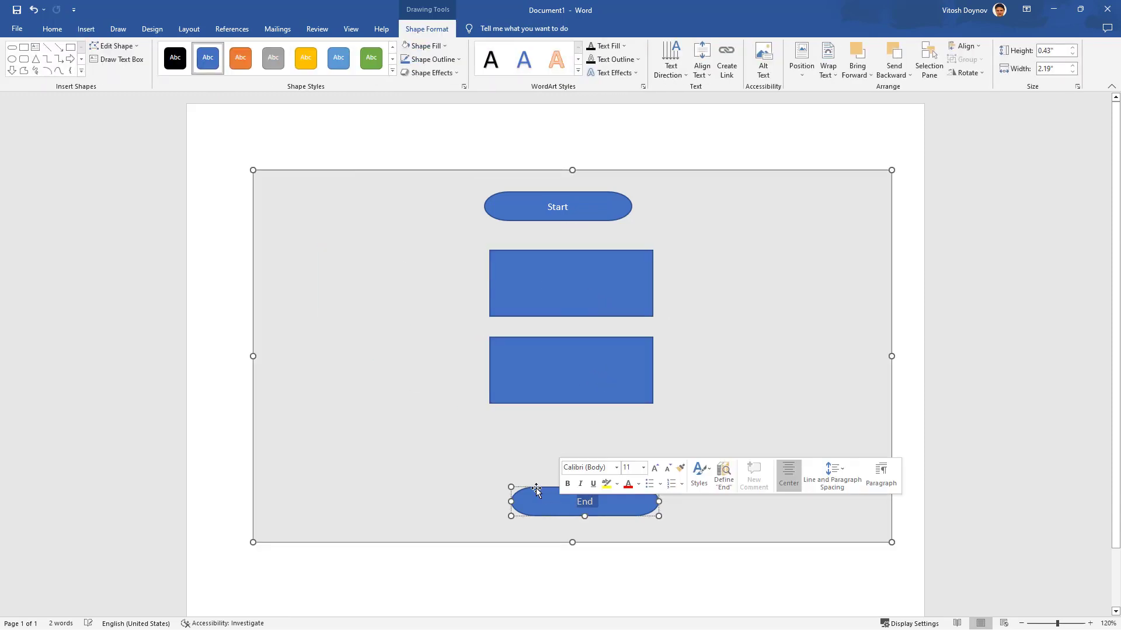
pyautogui.moveTo(536, 492); pyautogui.dragTo(532, 503)
pyautogui.moveTo(540, 393); pyautogui.dragTo(541, 450)
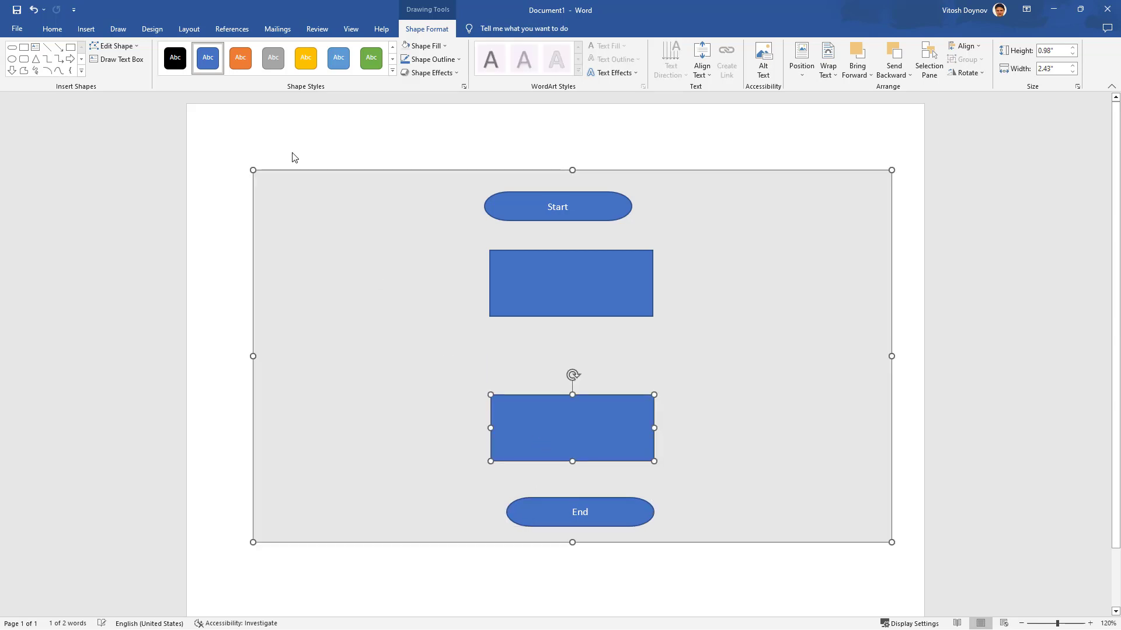
# Draw a flowchart decision diamond between the two process rectangles
pyautogui.click(52, 29)
pyautogui.click(86, 28)
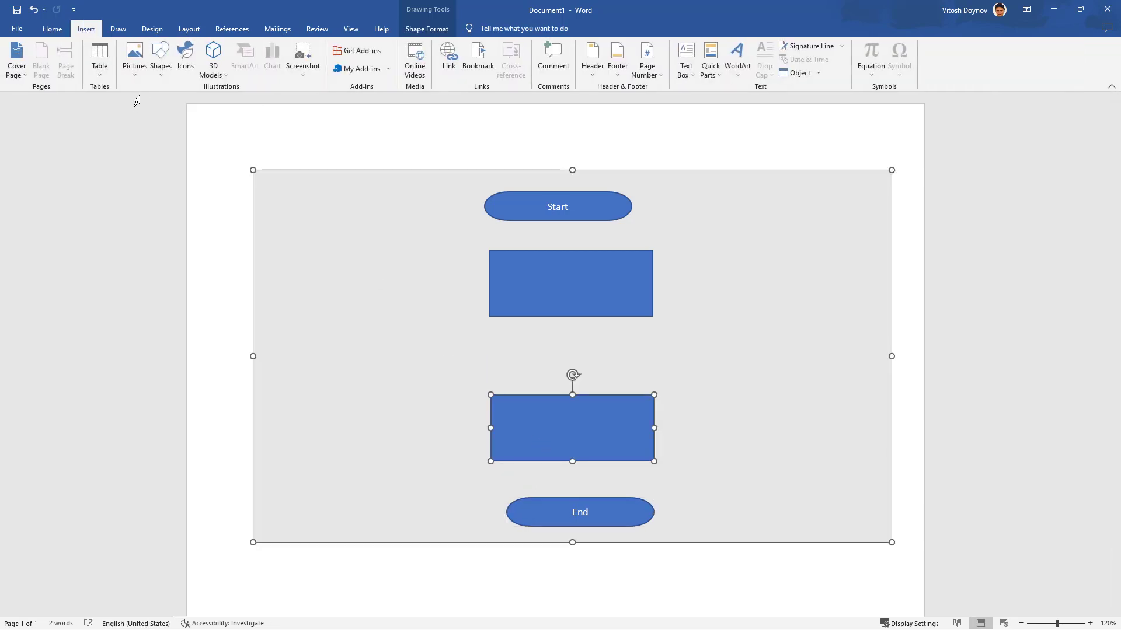
pyautogui.click(161, 61)
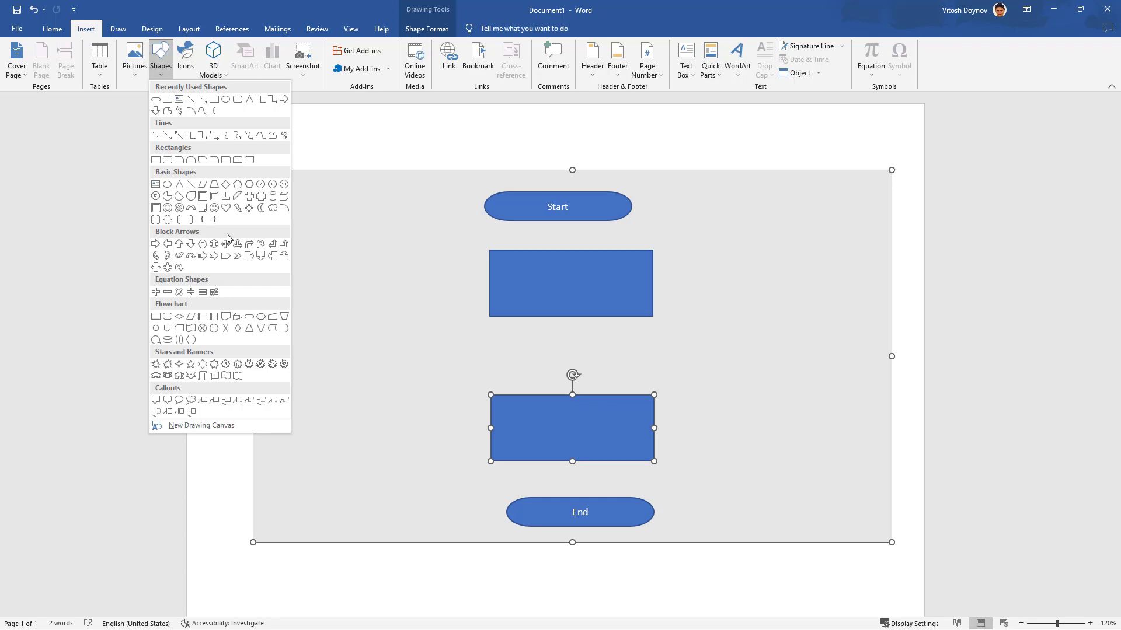
pyautogui.click(179, 317)
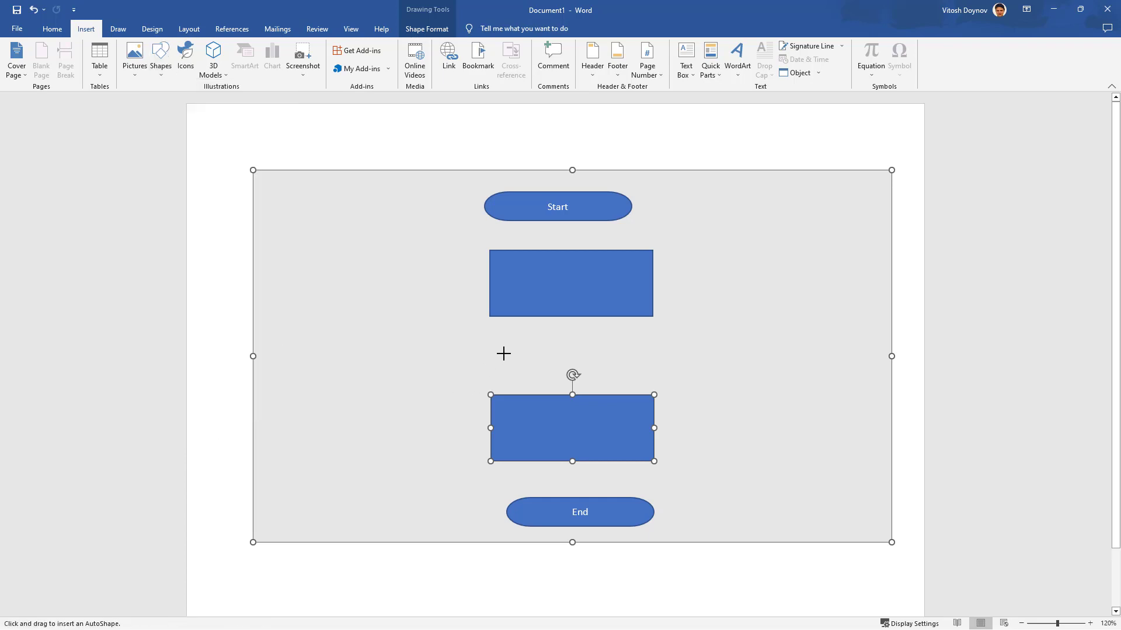
pyautogui.moveTo(516, 330); pyautogui.dragTo(625, 377)
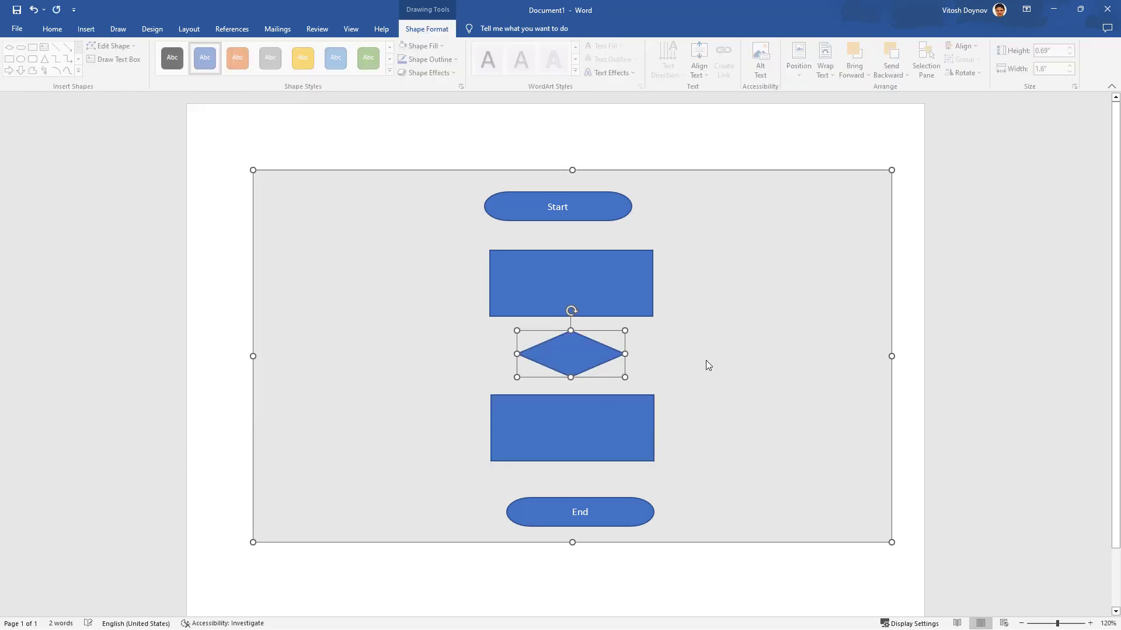
pyautogui.click(736, 374)
pyautogui.click(85, 28)
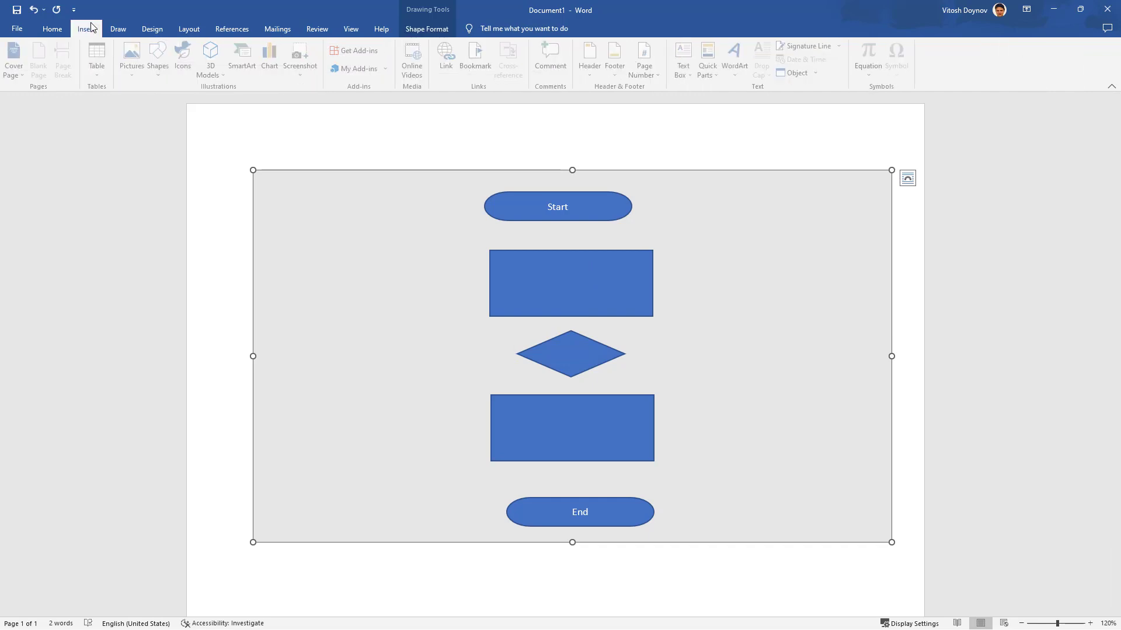
pyautogui.click(160, 65)
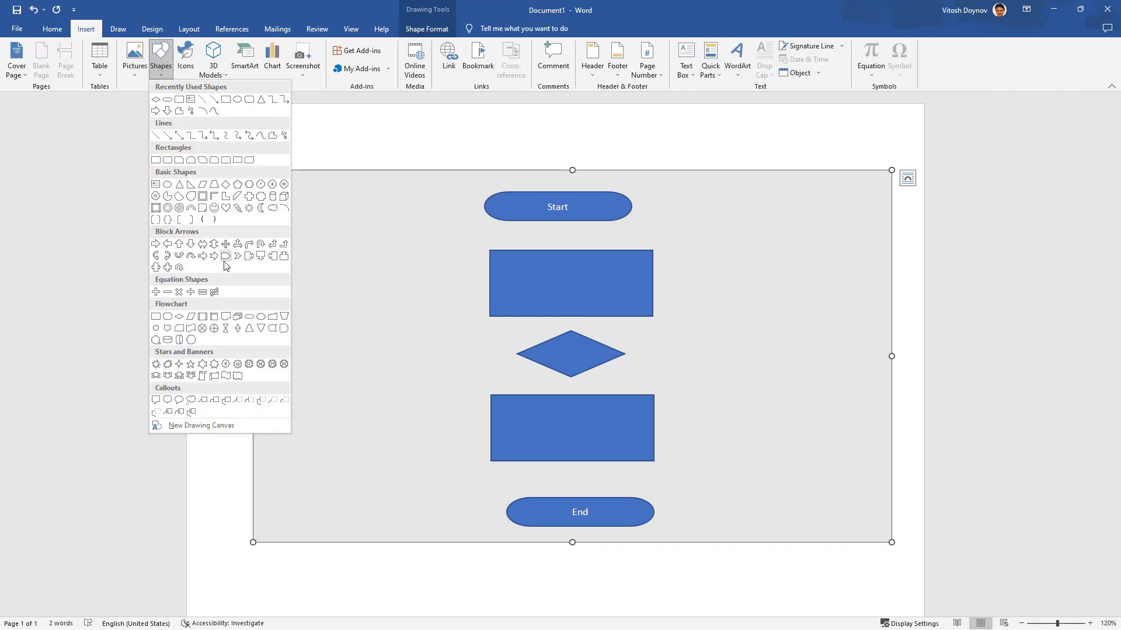
# Link Start's bottom to the first process rectangle's top with an elbow connector, then re-center the rectangle
pyautogui.click(180, 136)
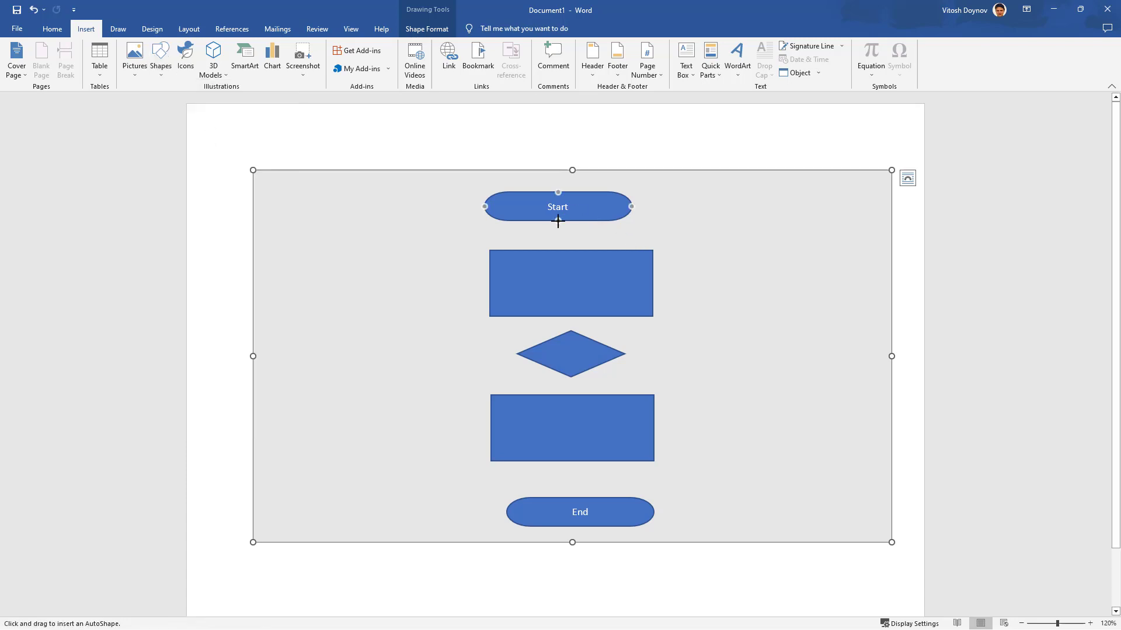
pyautogui.moveTo(558, 220); pyautogui.dragTo(571, 250)
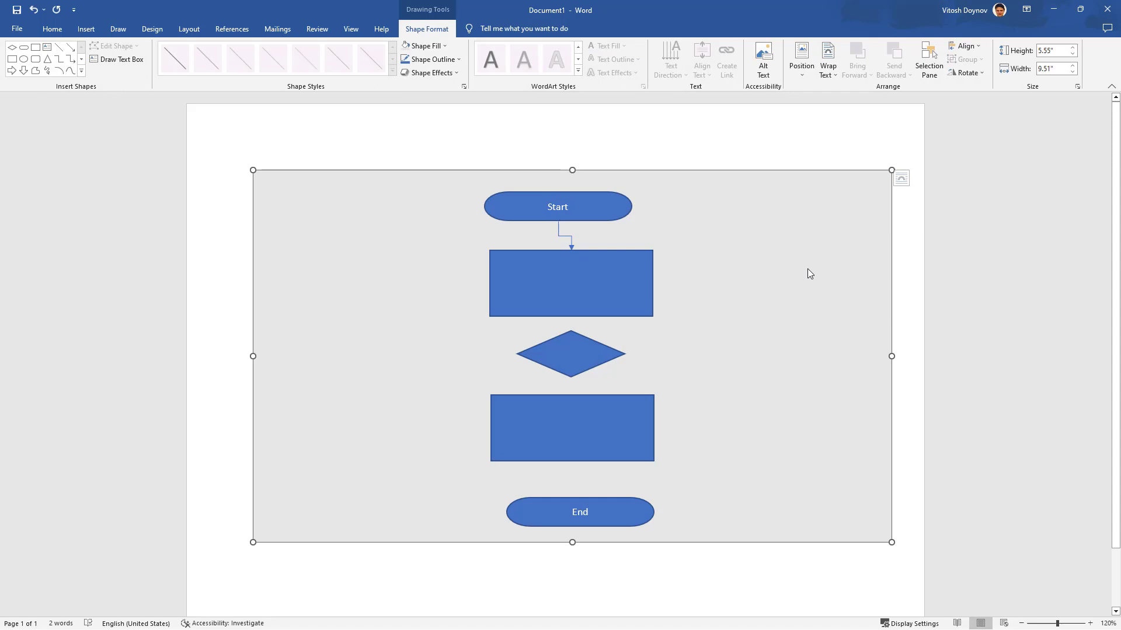
pyautogui.click(572, 283)
pyautogui.moveTo(570, 292); pyautogui.dragTo(428, 297)
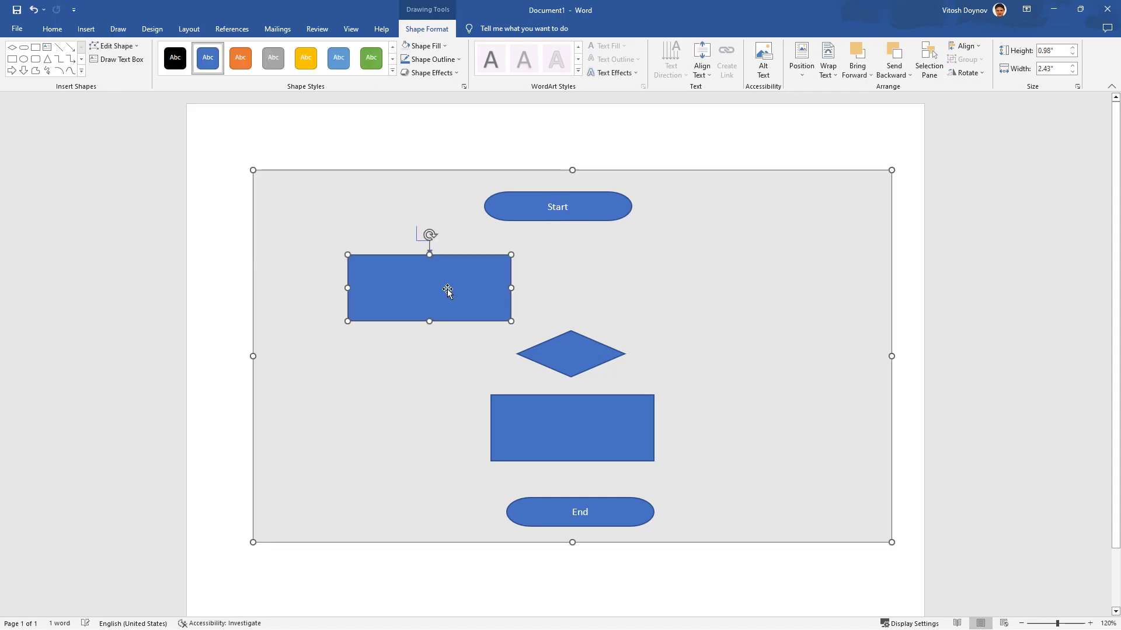
pyautogui.click(417, 229)
pyautogui.moveTo(415, 226); pyautogui.dragTo(562, 220)
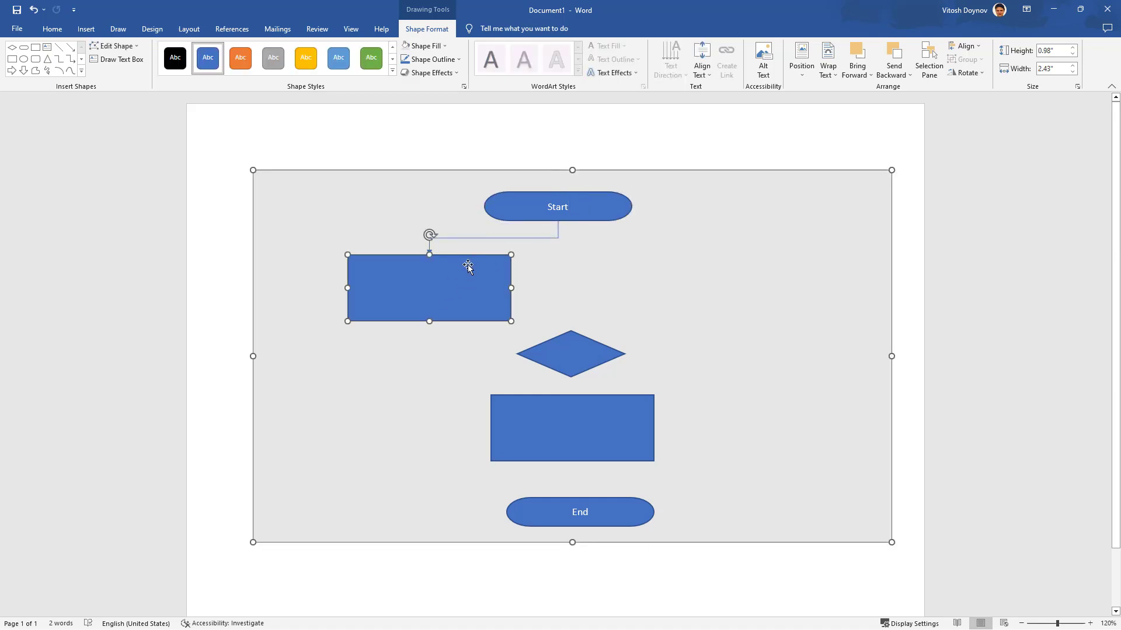
pyautogui.moveTo(468, 266); pyautogui.dragTo(605, 261)
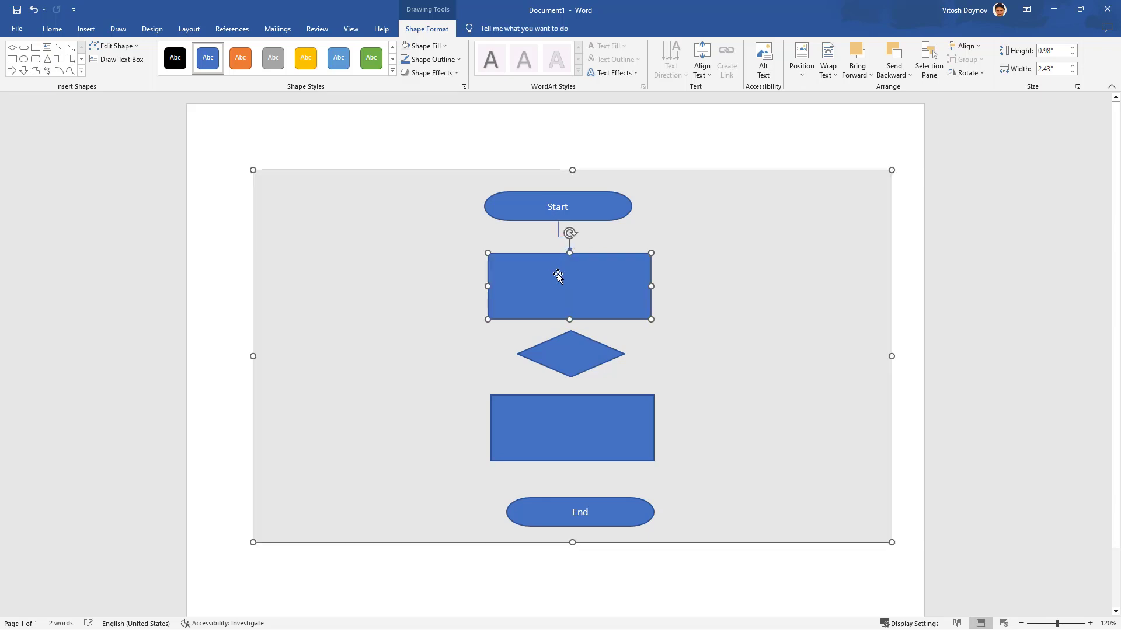
# Label the first rectangle 'Phase 1' and the widened diamond 'Question?'
pyautogui.write('Phase 1')
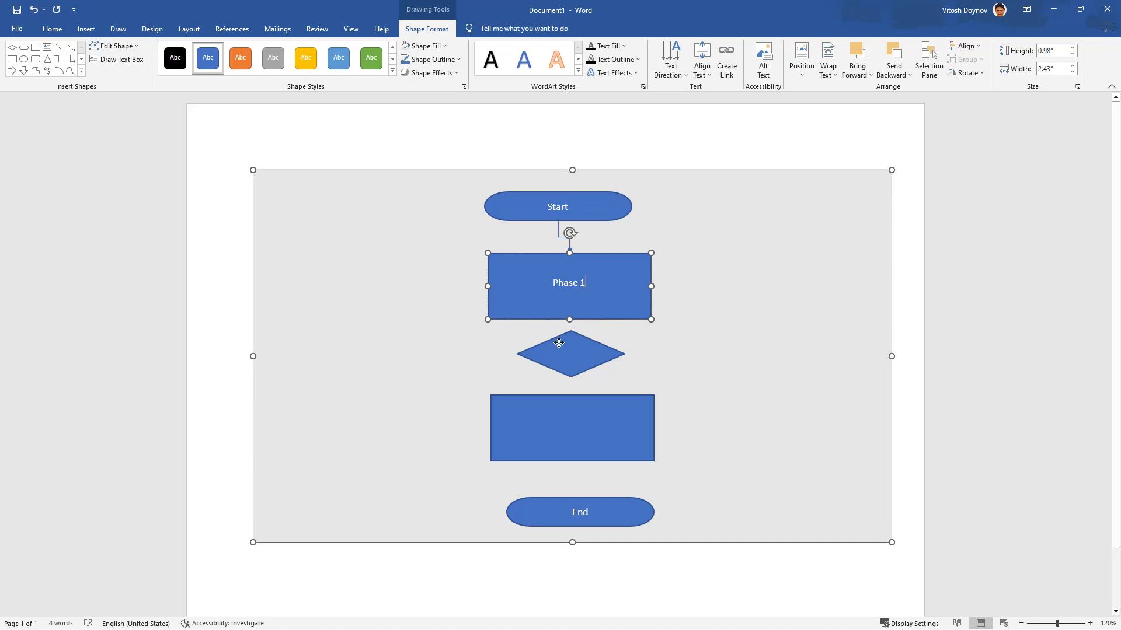
pyautogui.click(573, 354)
pyautogui.write('Questio')
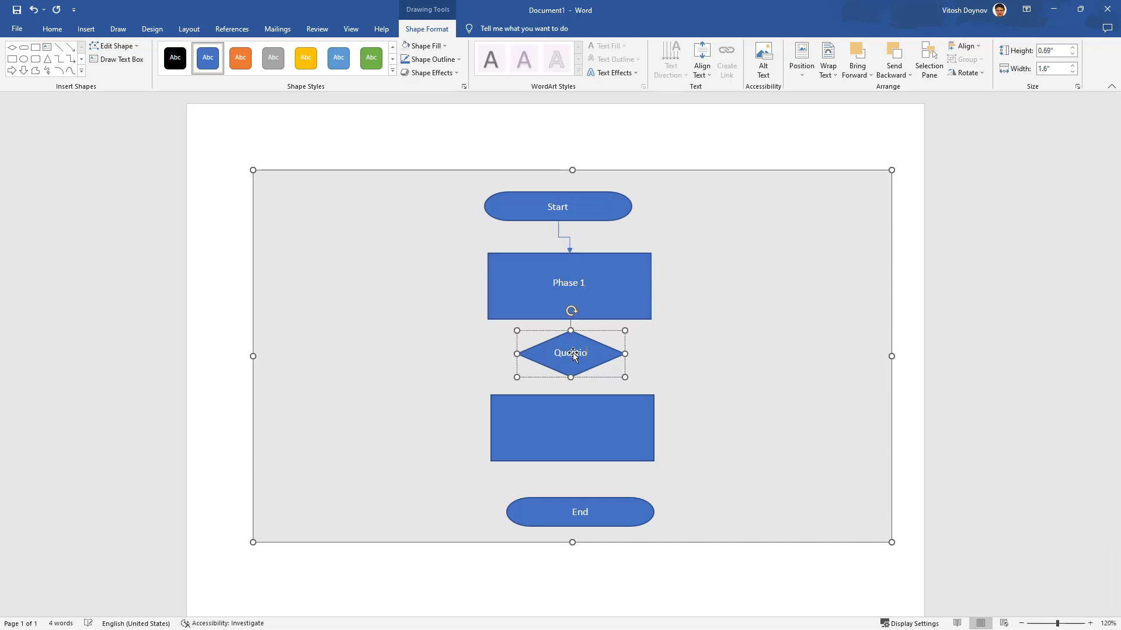
pyautogui.write('n')
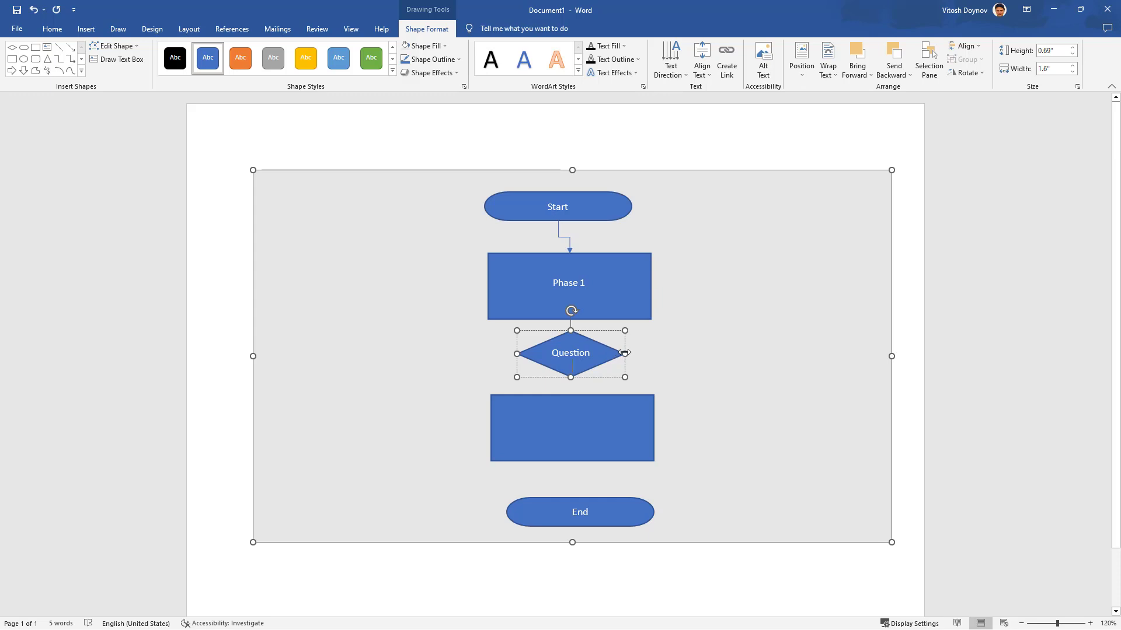
pyautogui.moveTo(625, 353); pyautogui.dragTo(634, 354)
pyautogui.write('?')
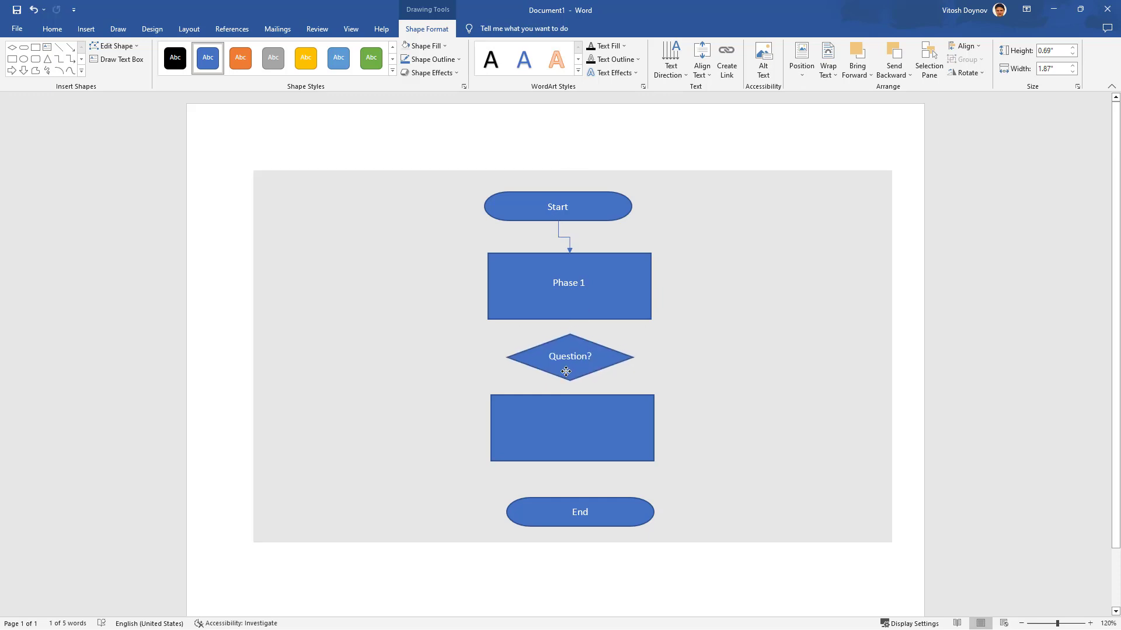
# Label the rectangle below the diamond 'Phase 3'
pyautogui.click(581, 430)
pyautogui.write('P')
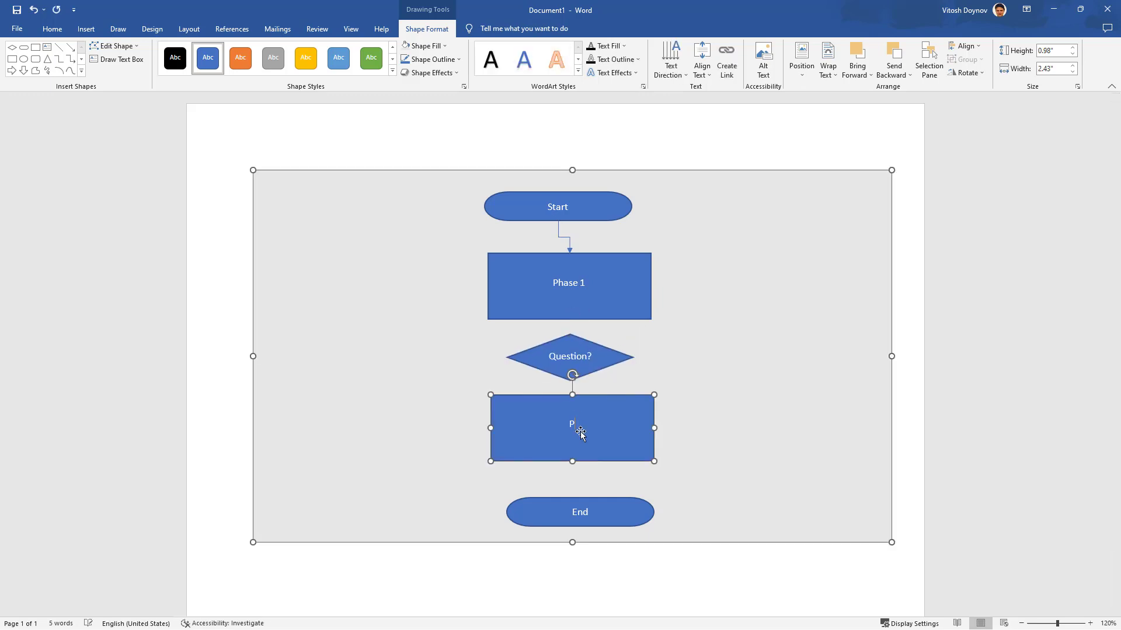
pyautogui.write('hase 3')
pyautogui.click(404, 352)
pyautogui.click(608, 359)
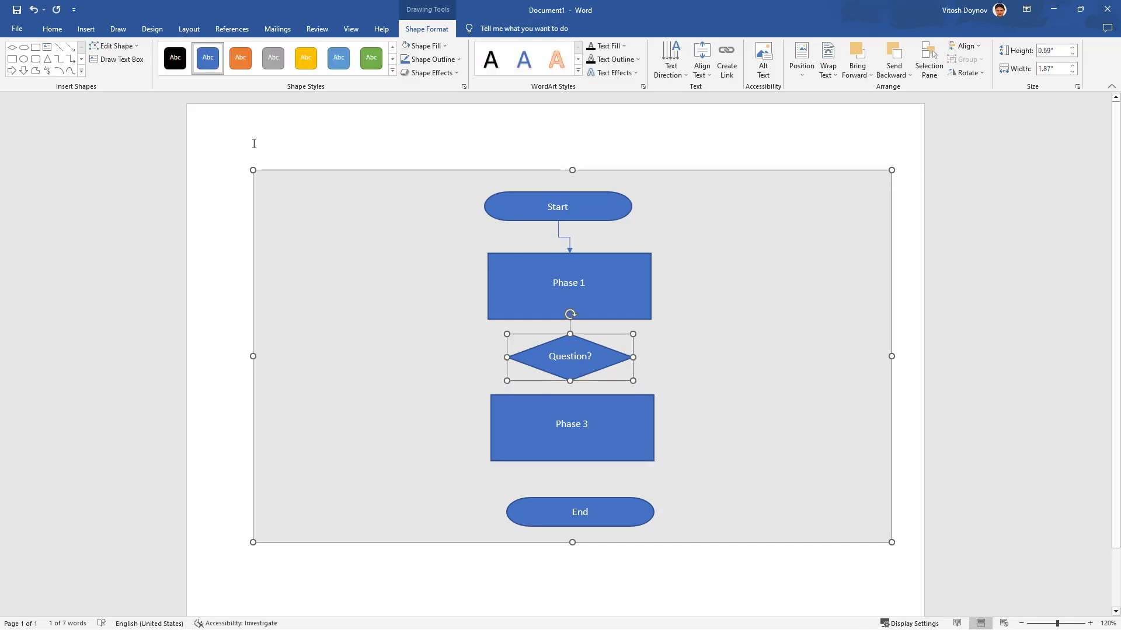
pyautogui.click(85, 29)
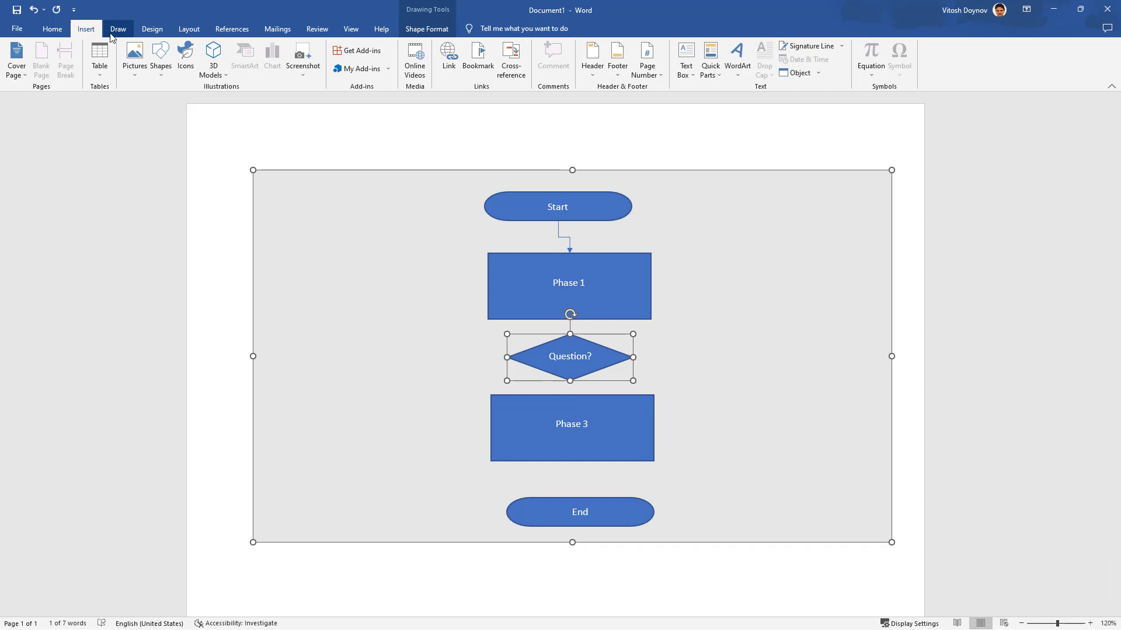
# Draw a Line Arrow from Phase 1 down to the Question? diamond
pyautogui.click(161, 61)
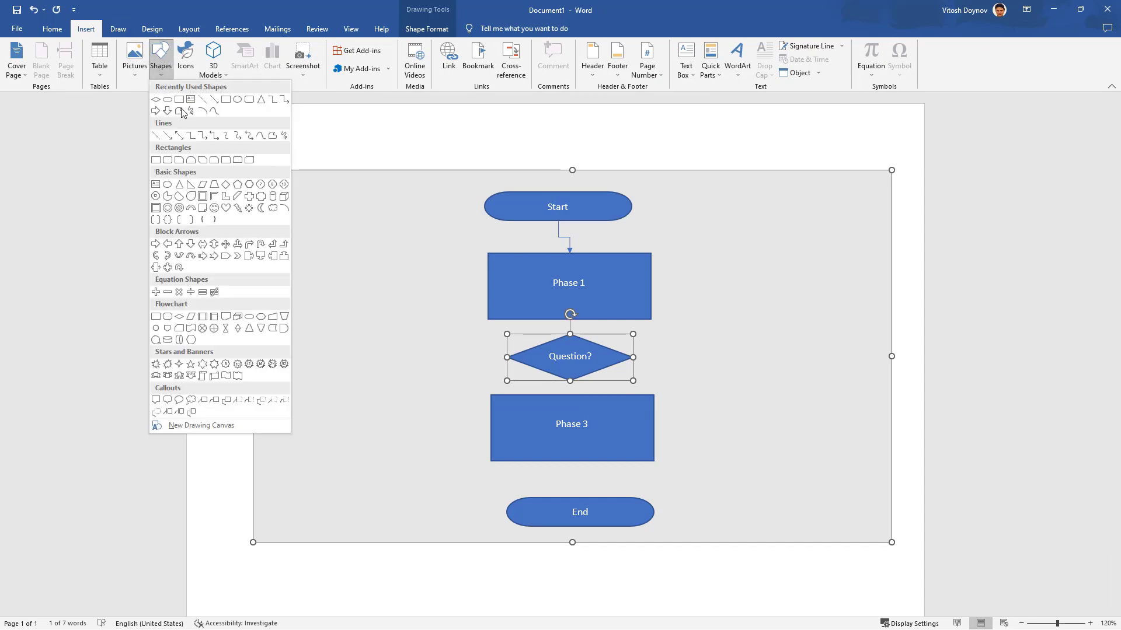
pyautogui.click(167, 137)
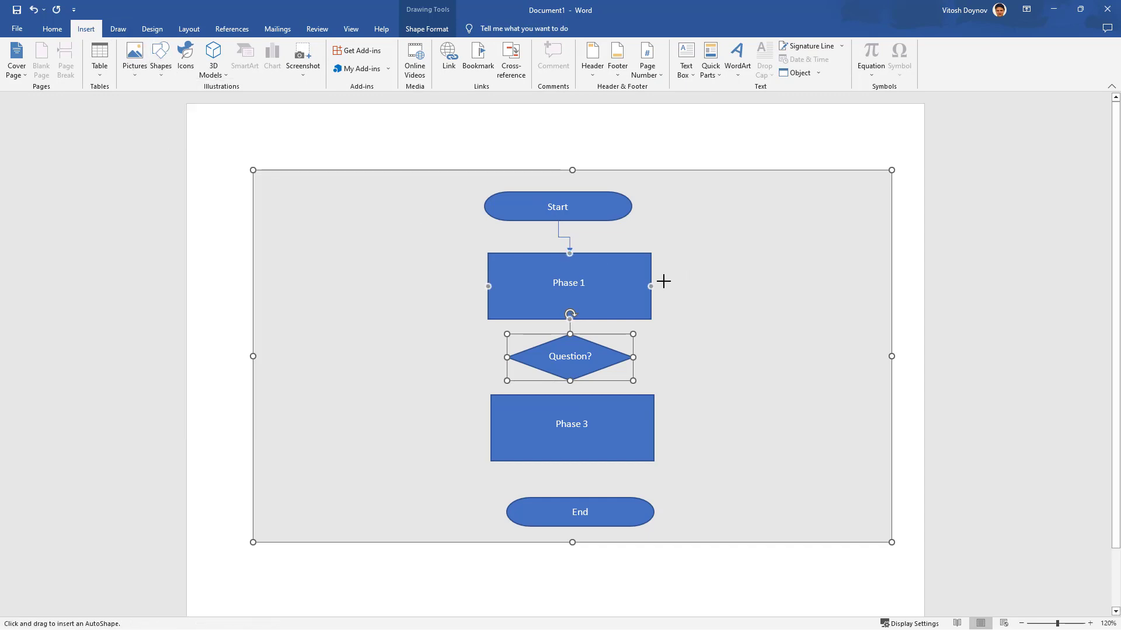
pyautogui.moveTo(571, 318); pyautogui.dragTo(570, 335)
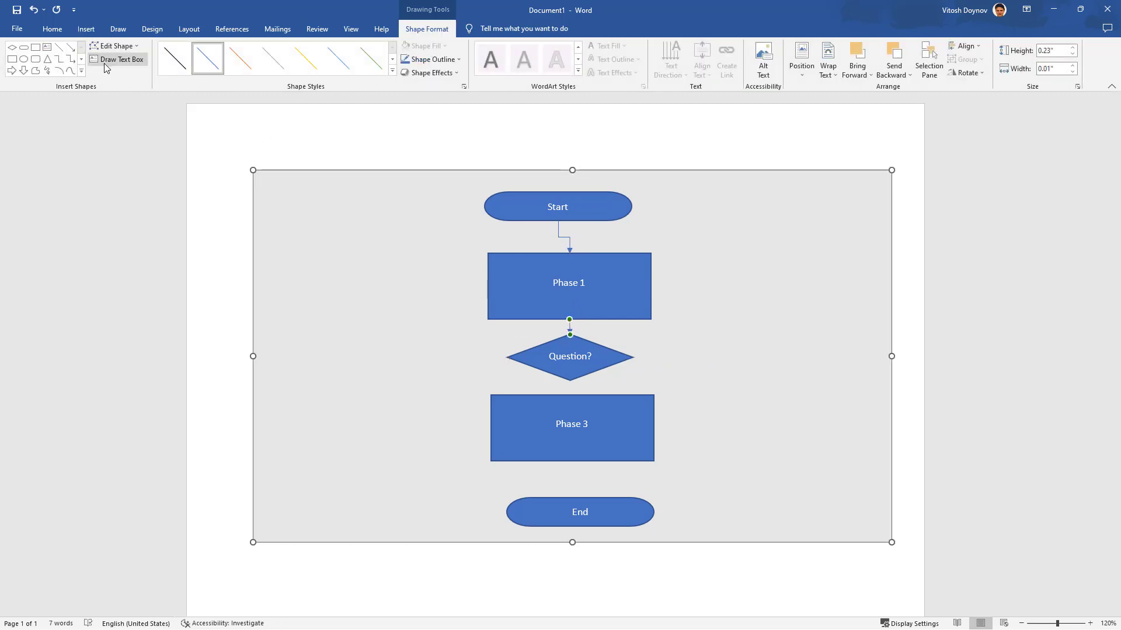
# Replace a misplaced arrow with an Elbow Connector from the diamond's right point
pyautogui.click(69, 48)
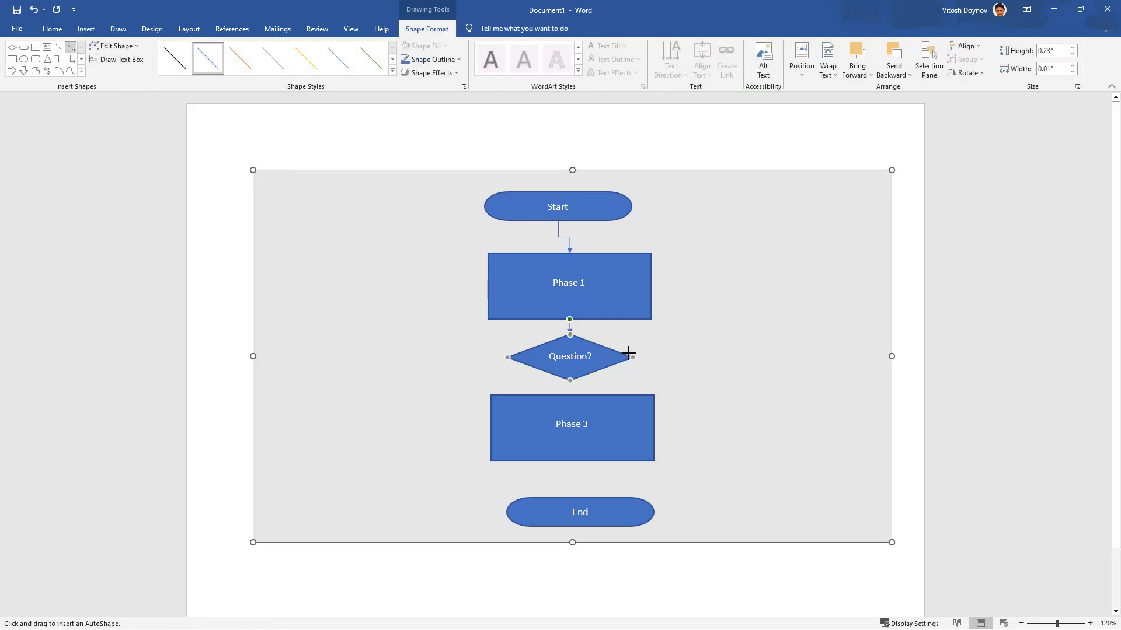
pyautogui.moveTo(637, 357); pyautogui.dragTo(572, 395)
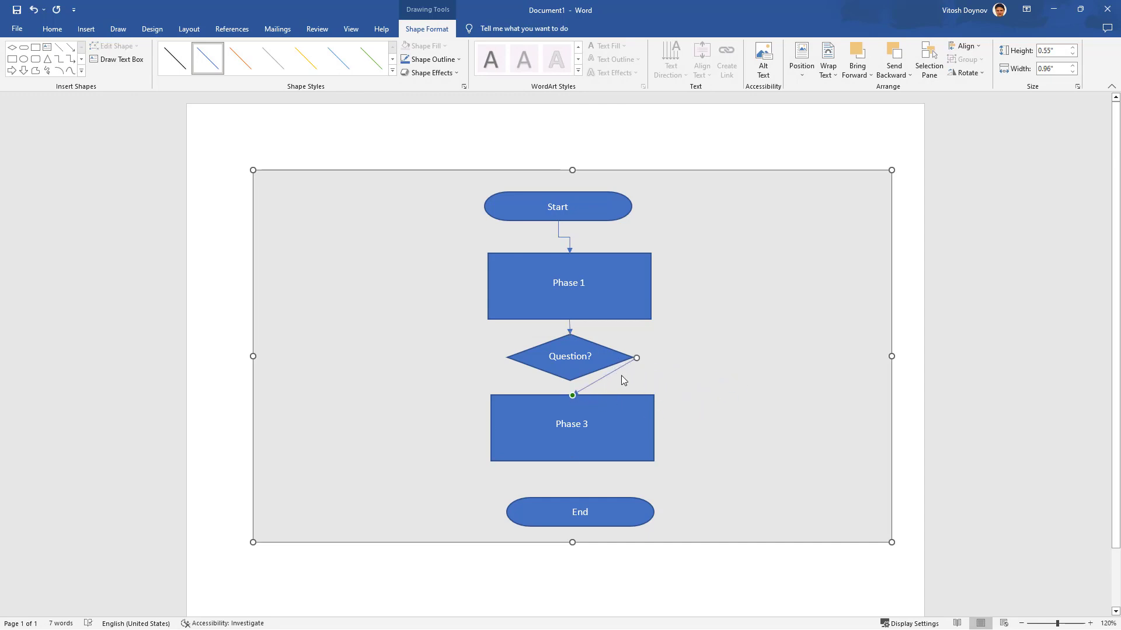
pyautogui.press('Delete')
pyautogui.click(70, 60)
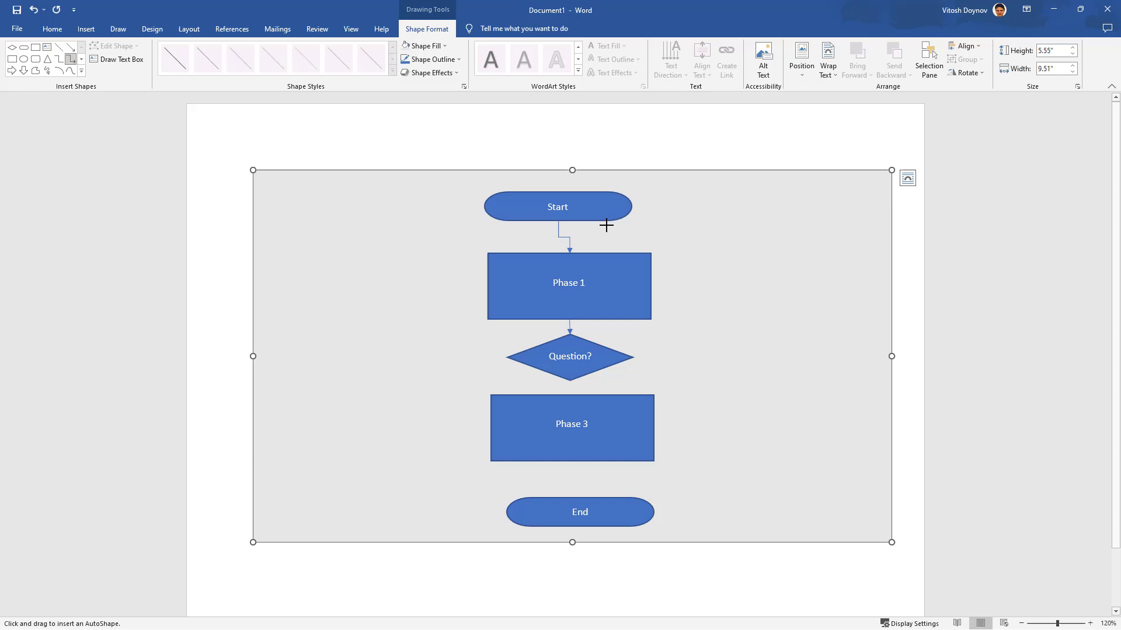
pyautogui.moveTo(635, 358); pyautogui.dragTo(737, 397)
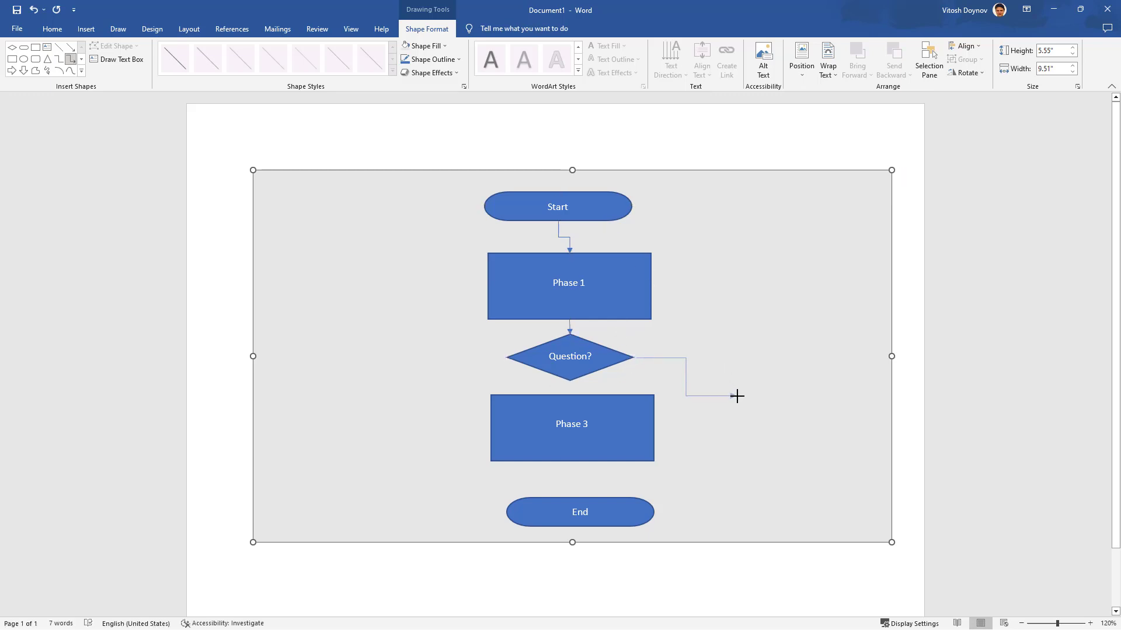
# Move Phase 3 right and down, reattaching the elbow connector to the diamond's right point
pyautogui.click(604, 397)
pyautogui.moveTo(605, 397)
pyautogui.mouseDown()
pyautogui.moveTo(783, 419)
pyautogui.moveTo(739, 395)
pyautogui.moveTo(764, 410)
pyautogui.moveTo(748, 413)
pyautogui.mouseUp()
pyautogui.click(782, 381)
pyautogui.tripleClick(738, 436)
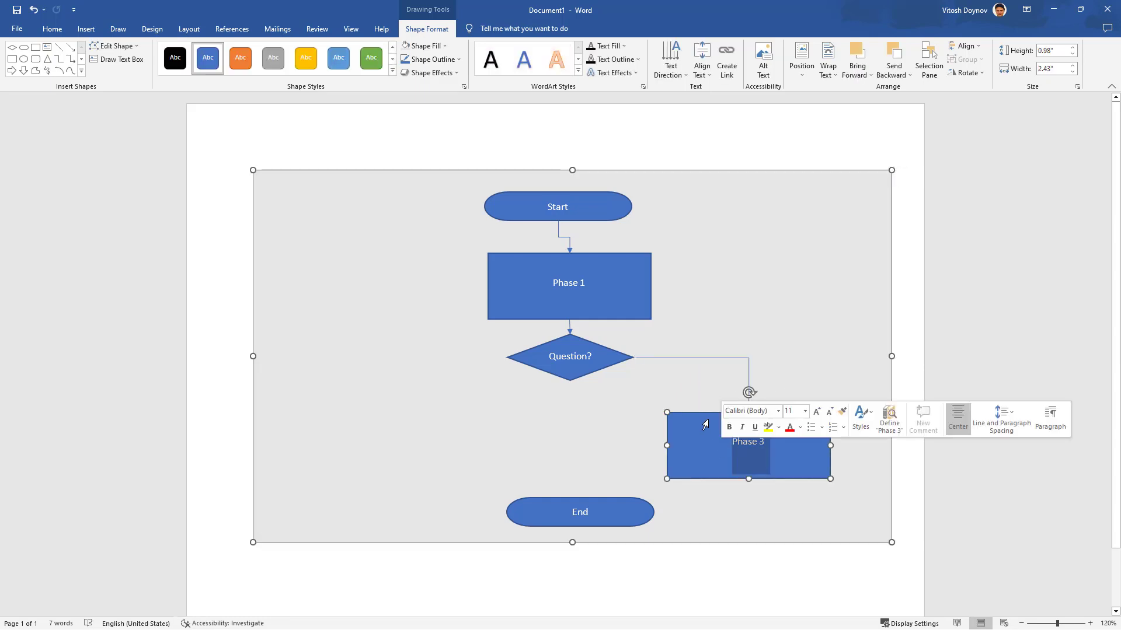
pyautogui.click(669, 409)
pyautogui.moveTo(670, 407); pyautogui.dragTo(675, 402)
pyautogui.click(639, 352)
pyautogui.moveTo(639, 352); pyautogui.dragTo(634, 357)
# Check the Question?, Phase 1 and Start connectors, nudging the Start-to-Phase 1 connector
pyautogui.click(650, 376)
pyautogui.tripleClick(707, 432)
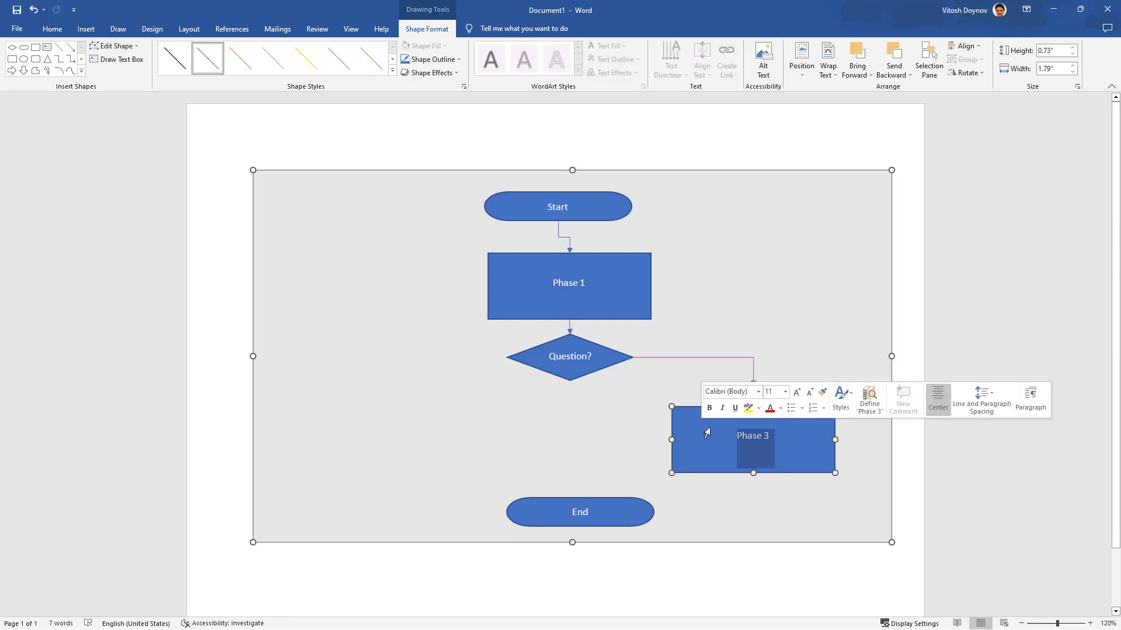
pyautogui.click(593, 350)
pyautogui.click(569, 328)
pyautogui.click(569, 237)
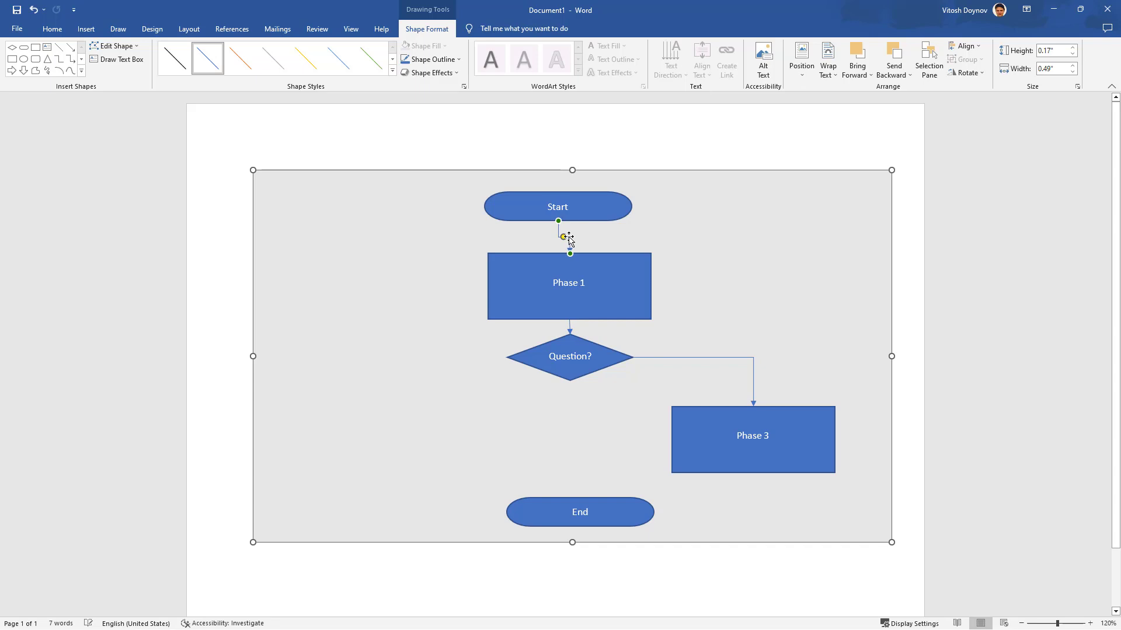
pyautogui.moveTo(562, 236); pyautogui.dragTo(564, 237)
# Shift Start right above Phase 1 and browse connector styles without applying one
pyautogui.moveTo(599, 197); pyautogui.dragTo(607, 193)
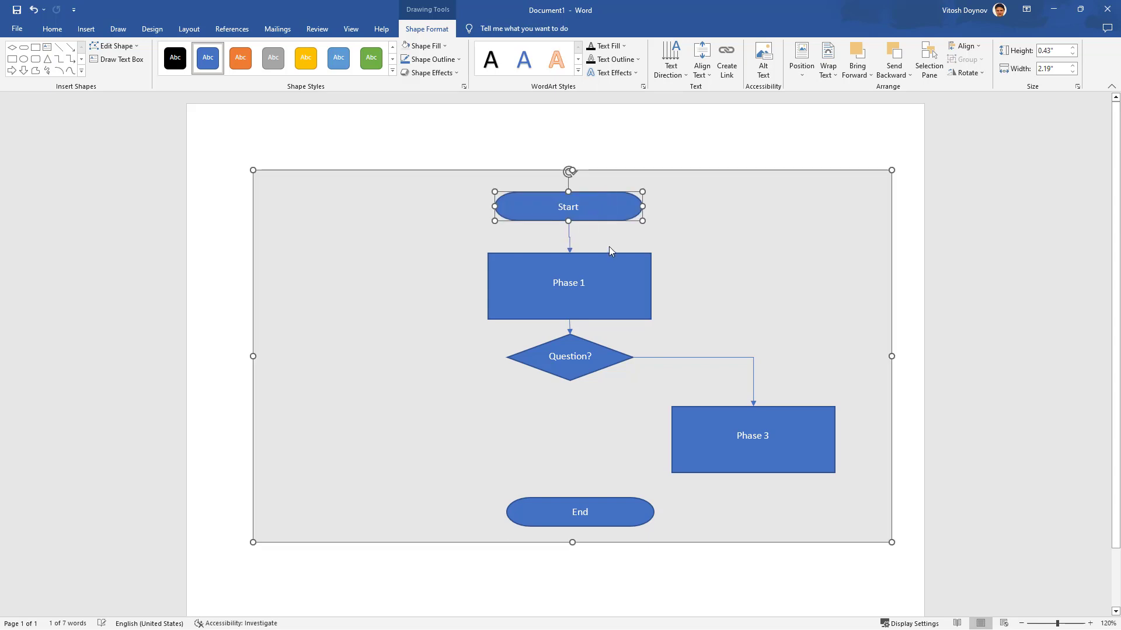
pyautogui.click(570, 236)
pyautogui.rightClick(569, 236)
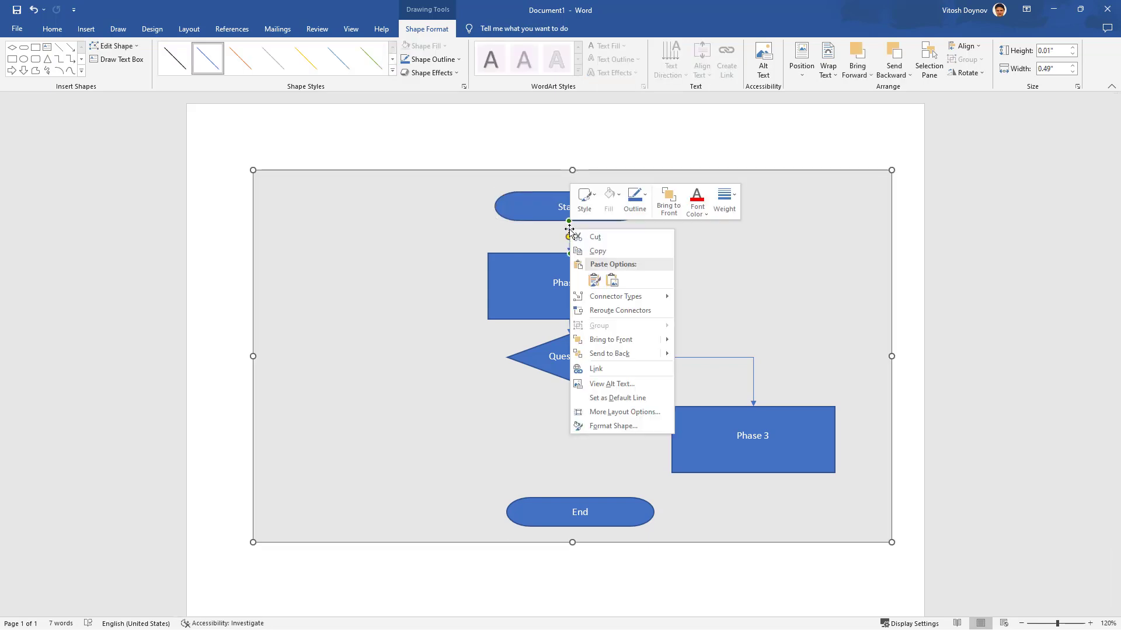
pyautogui.click(537, 230)
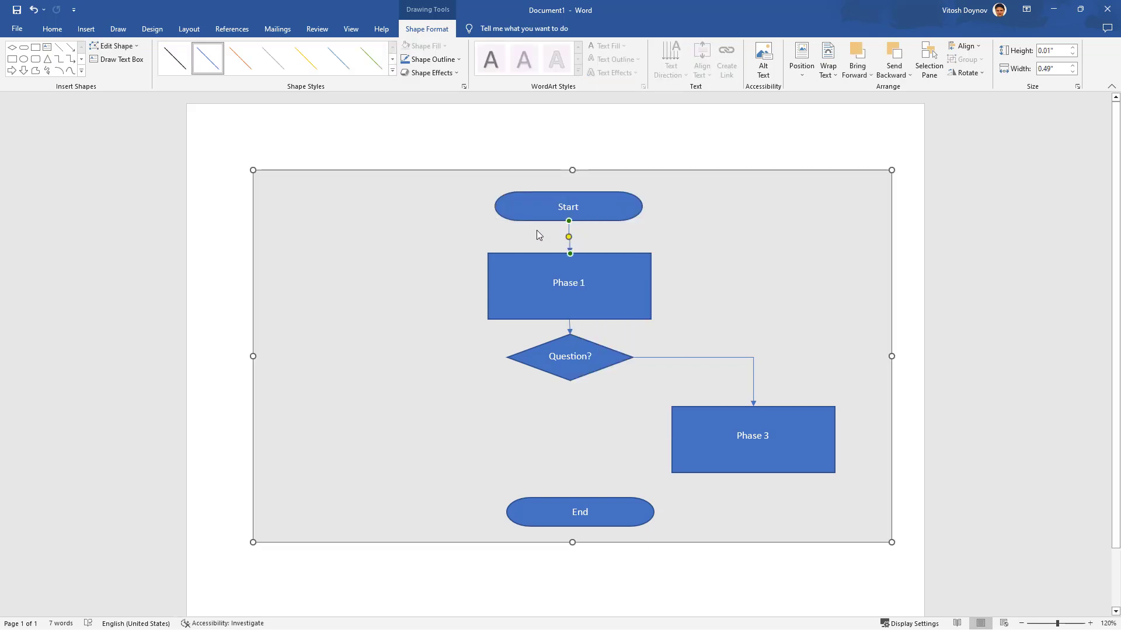
pyautogui.rightClick(568, 236)
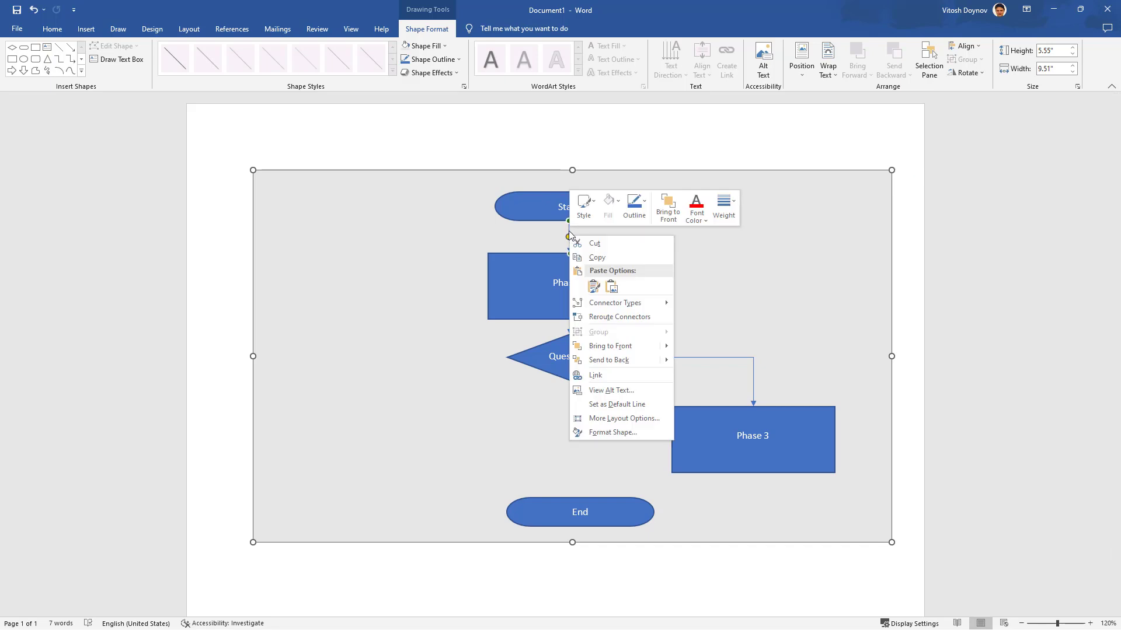
pyautogui.click(589, 212)
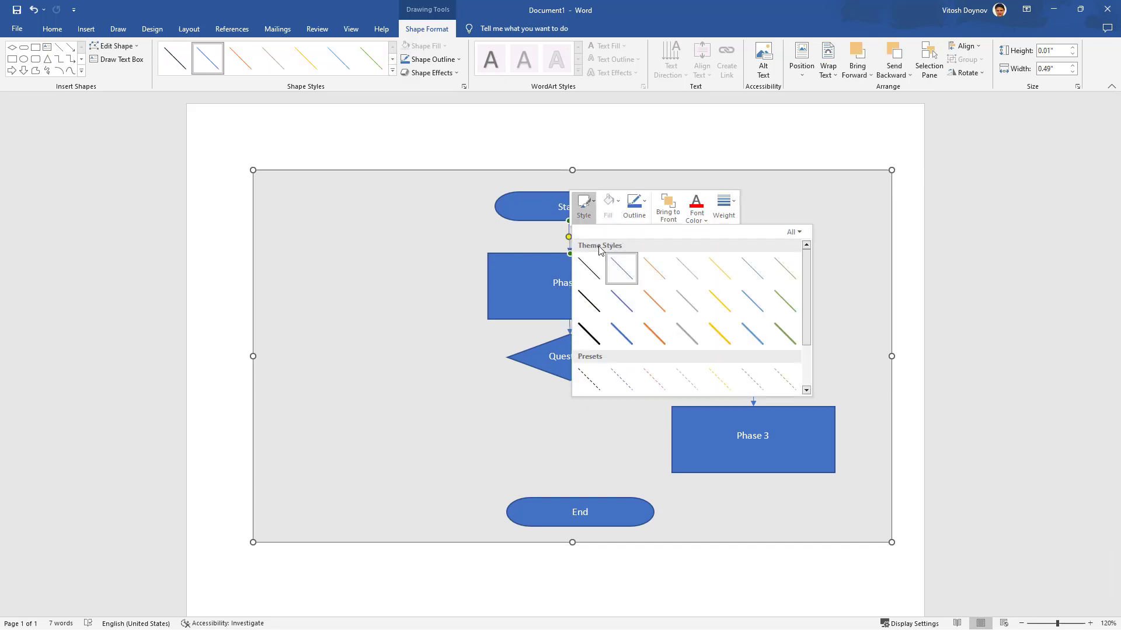
pyautogui.press('Escape')
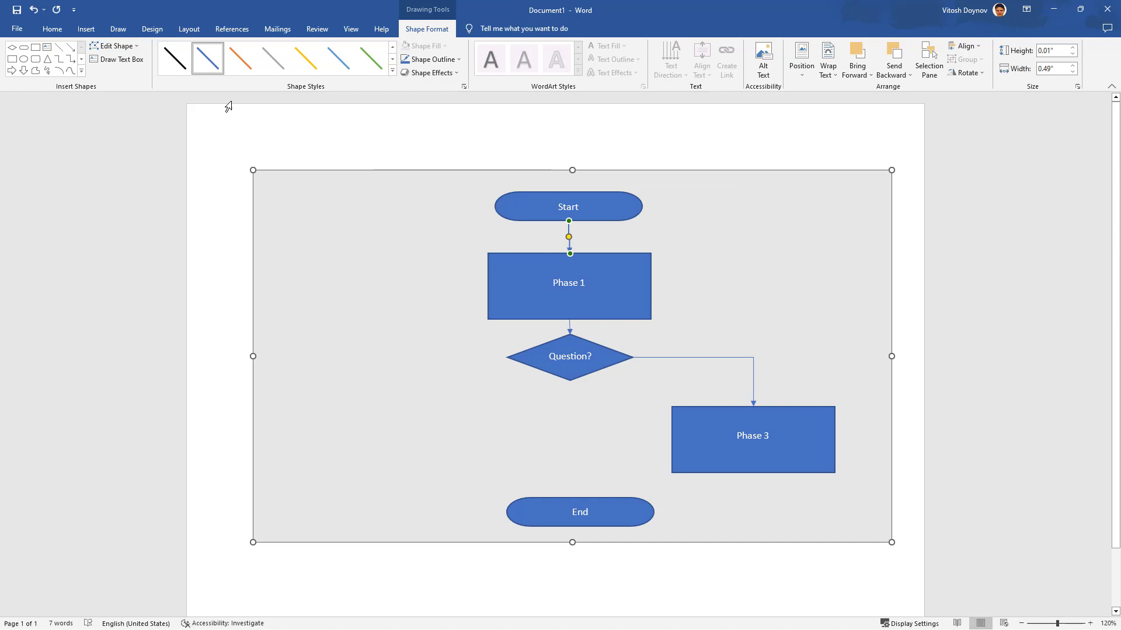
# Draw a short diagonal Line on the left side of the canvas
pyautogui.click(61, 49)
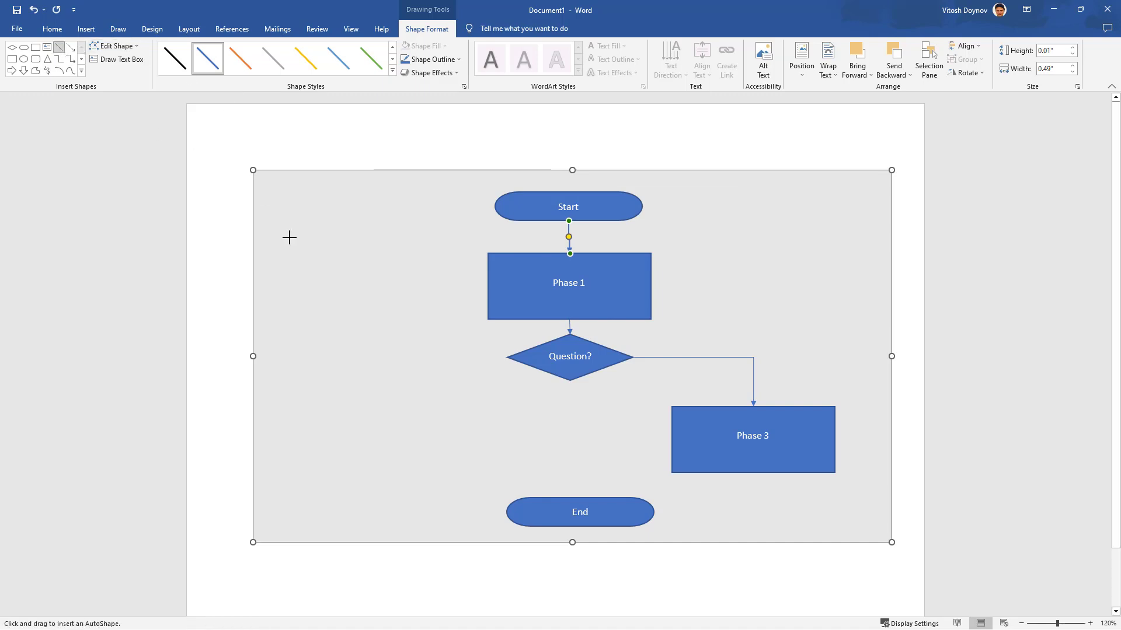
pyautogui.moveTo(318, 270); pyautogui.dragTo(386, 337)
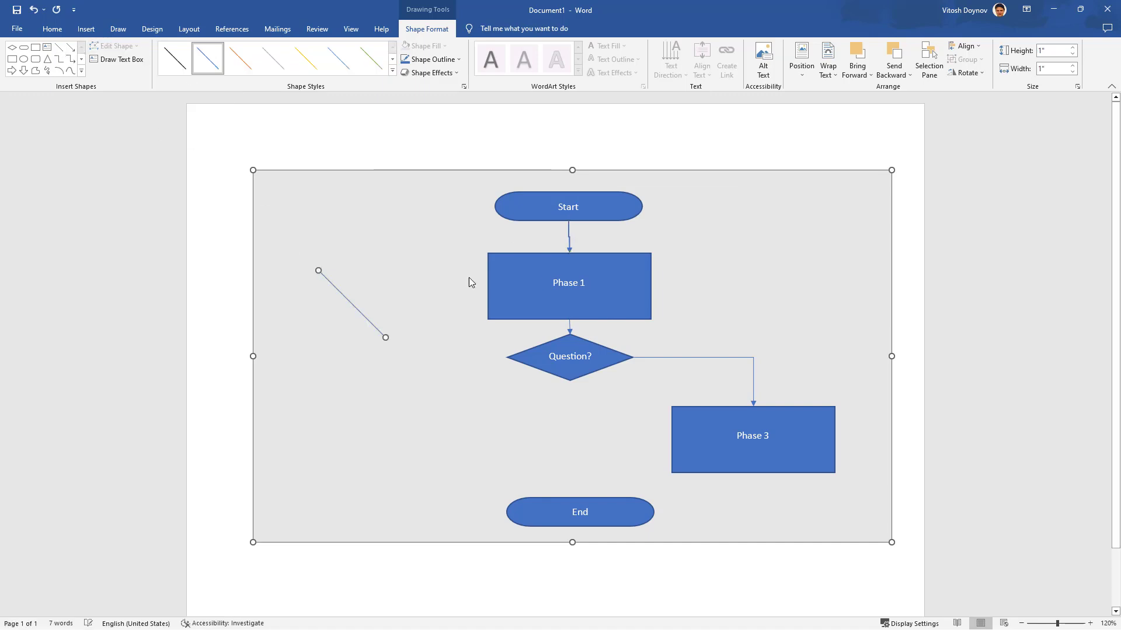
pyautogui.rightClick(568, 235)
pyautogui.press('Escape')
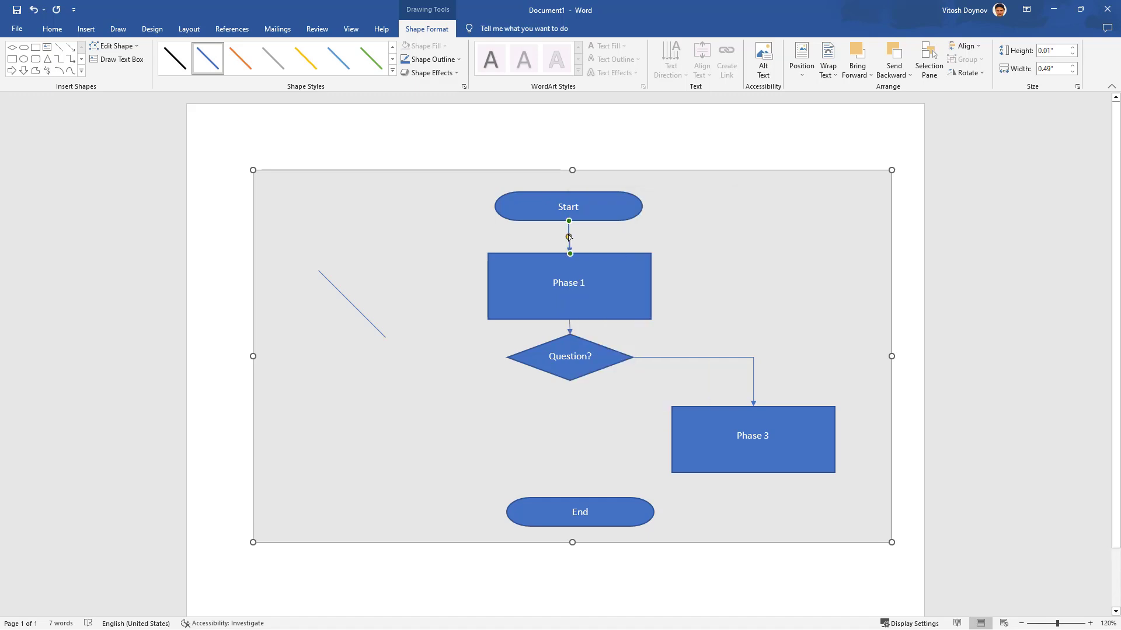
# Draw a Line Arrow from Start to Phase 1, delete the old connector, and snap it to Start's bottom centre
pyautogui.click(82, 71)
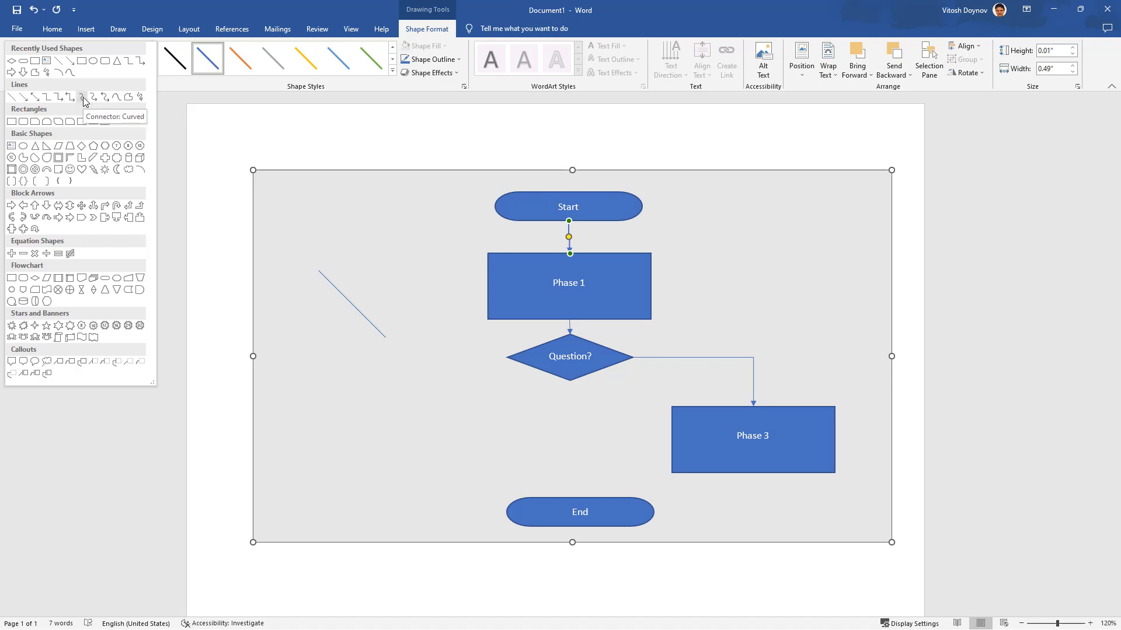
pyautogui.click(23, 97)
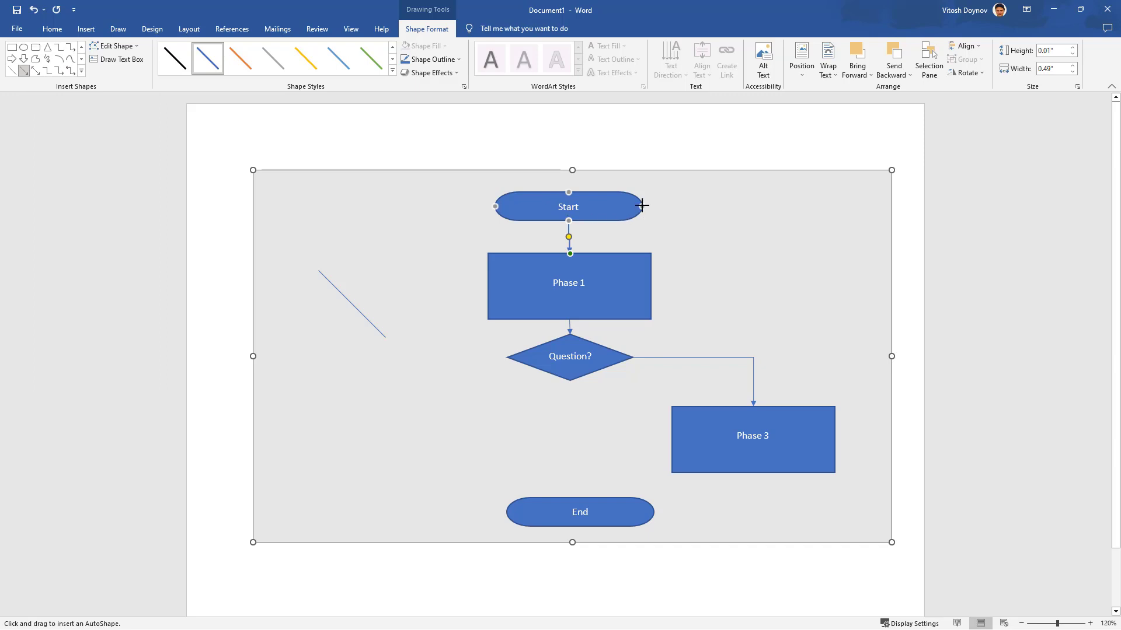
pyautogui.moveTo(619, 221)
pyautogui.mouseDown()
pyautogui.moveTo(571, 240)
pyautogui.moveTo(571, 252)
pyautogui.mouseUp()
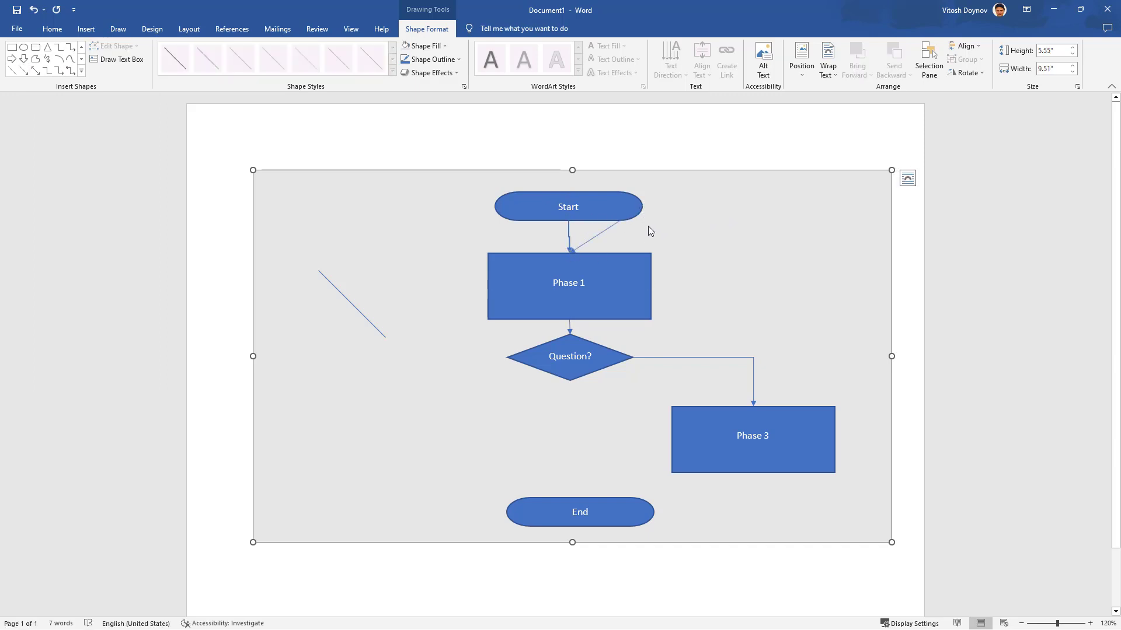
pyautogui.click(569, 229)
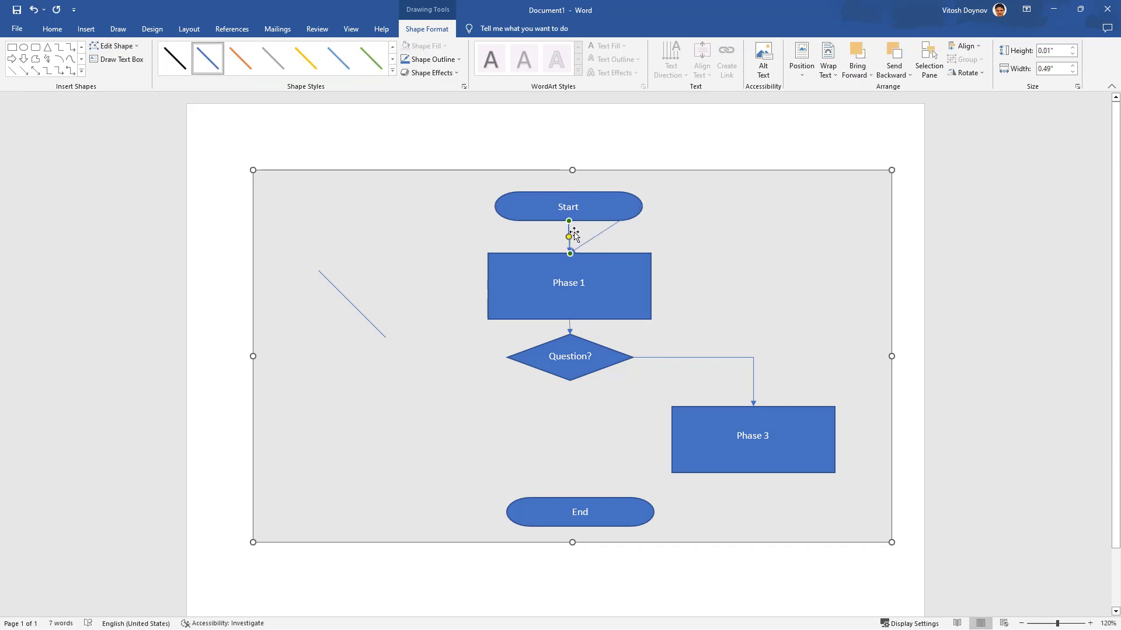
pyautogui.press('Delete')
pyautogui.click(600, 234)
pyautogui.moveTo(642, 208); pyautogui.dragTo(569, 220)
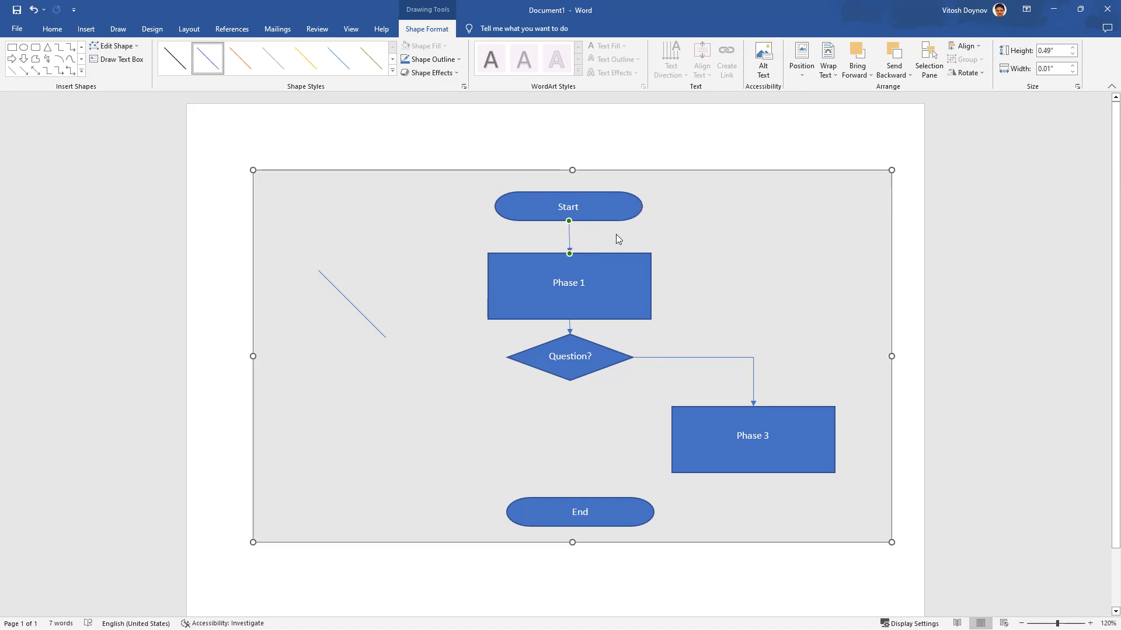
pyautogui.click(613, 268)
# Paste a copy of the Phase 3 box and move it to the canvas's lower left
pyautogui.click(619, 357)
pyautogui.click(710, 378)
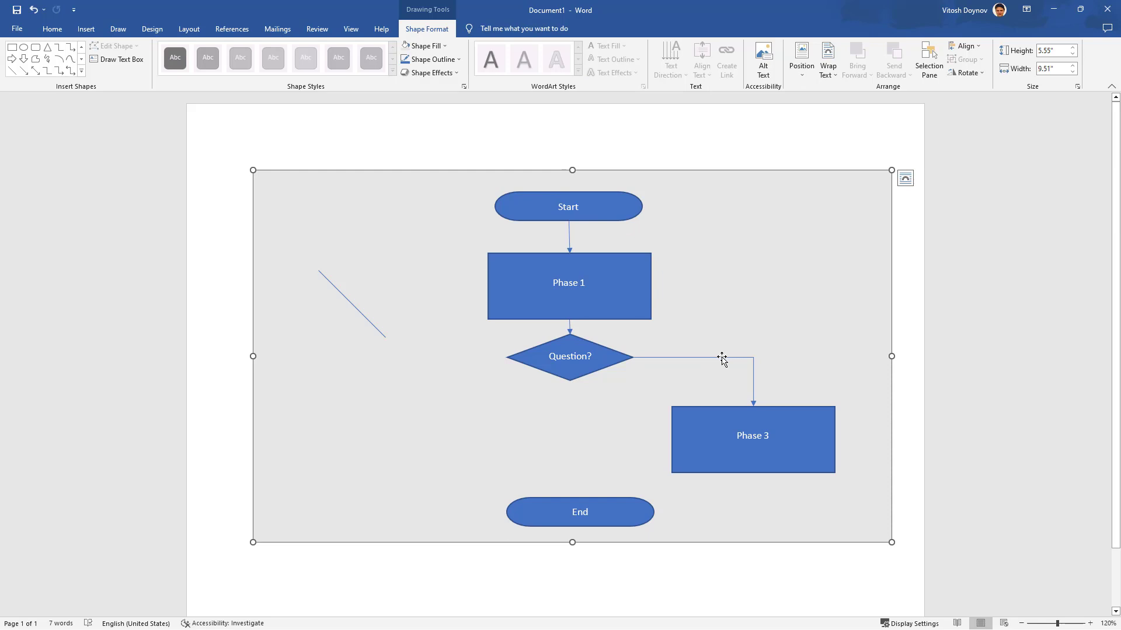
pyautogui.click(517, 357)
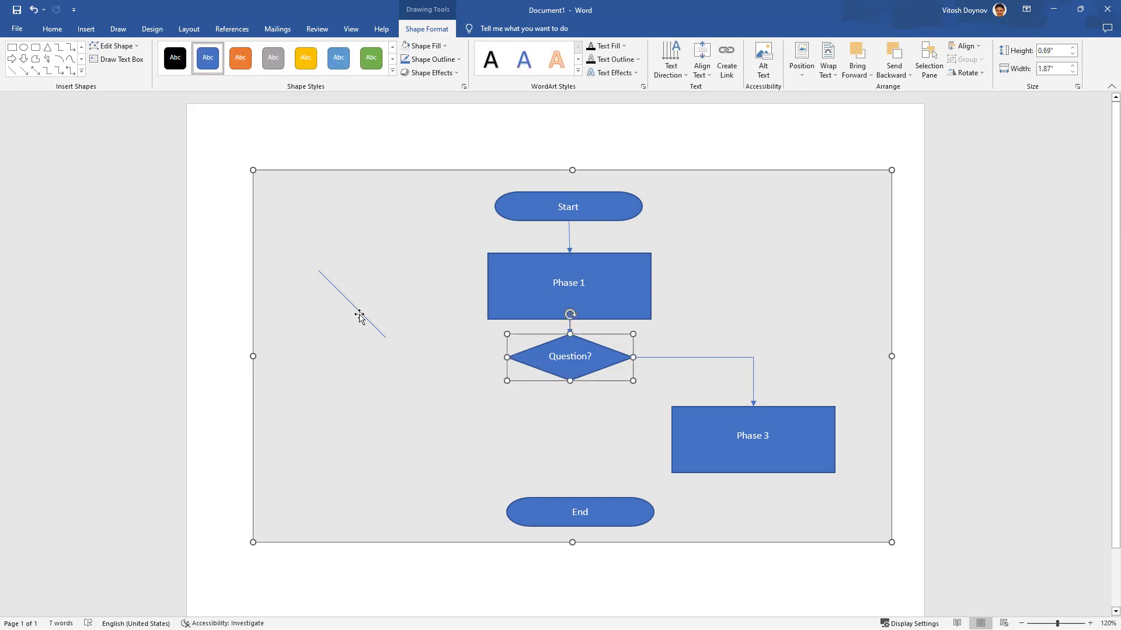
pyautogui.click(709, 416)
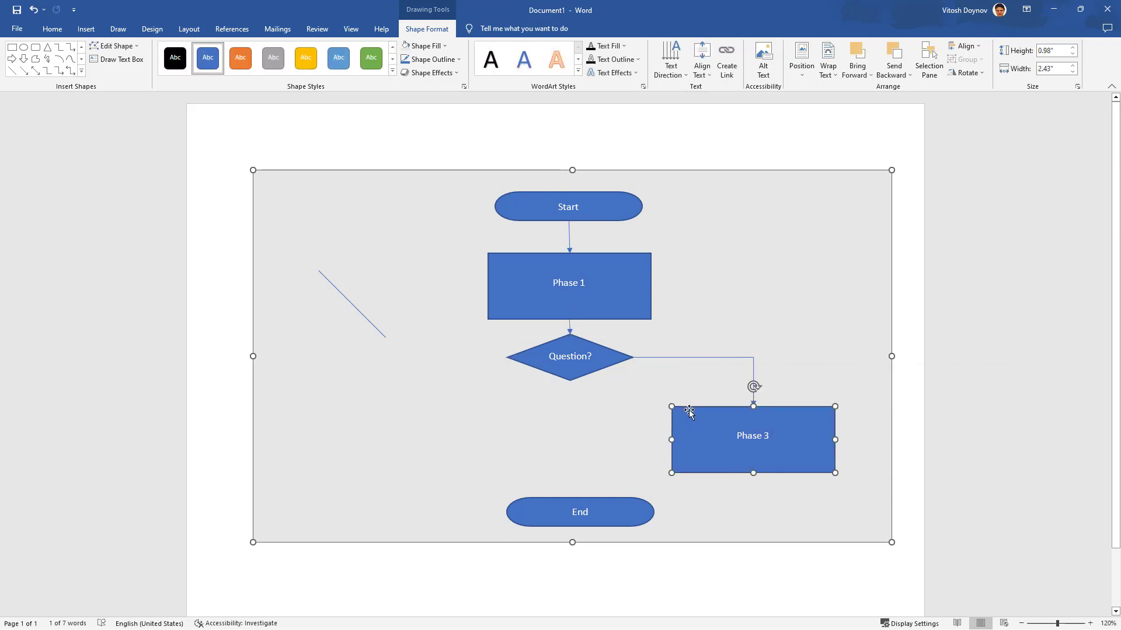
pyautogui.hotkey('ctrl', 'v')
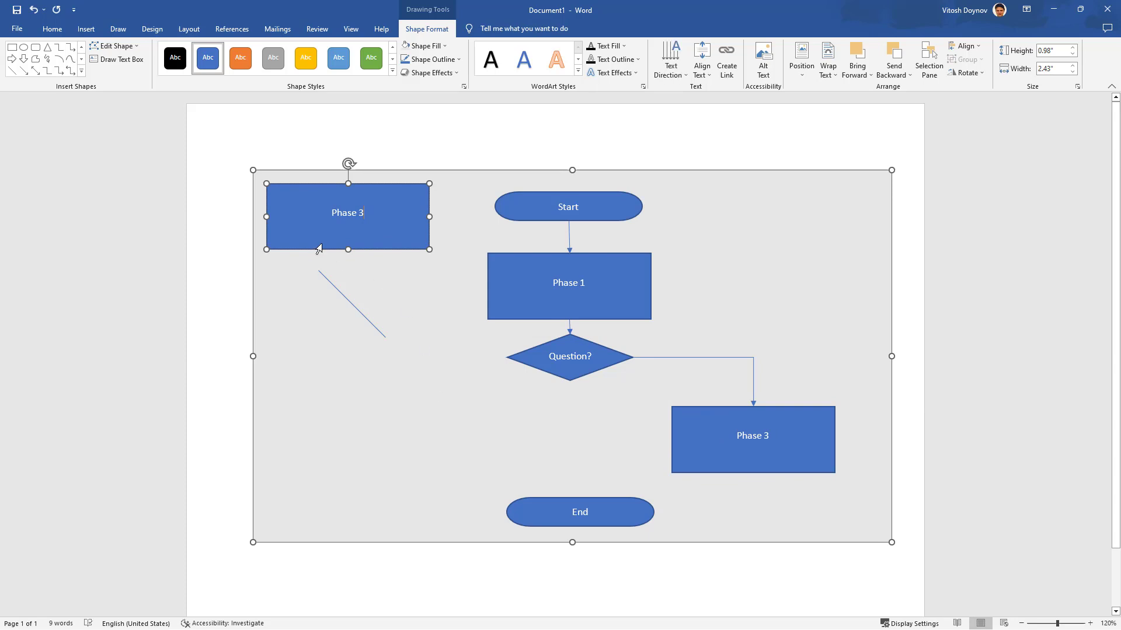
pyautogui.moveTo(320, 249); pyautogui.dragTo(364, 463)
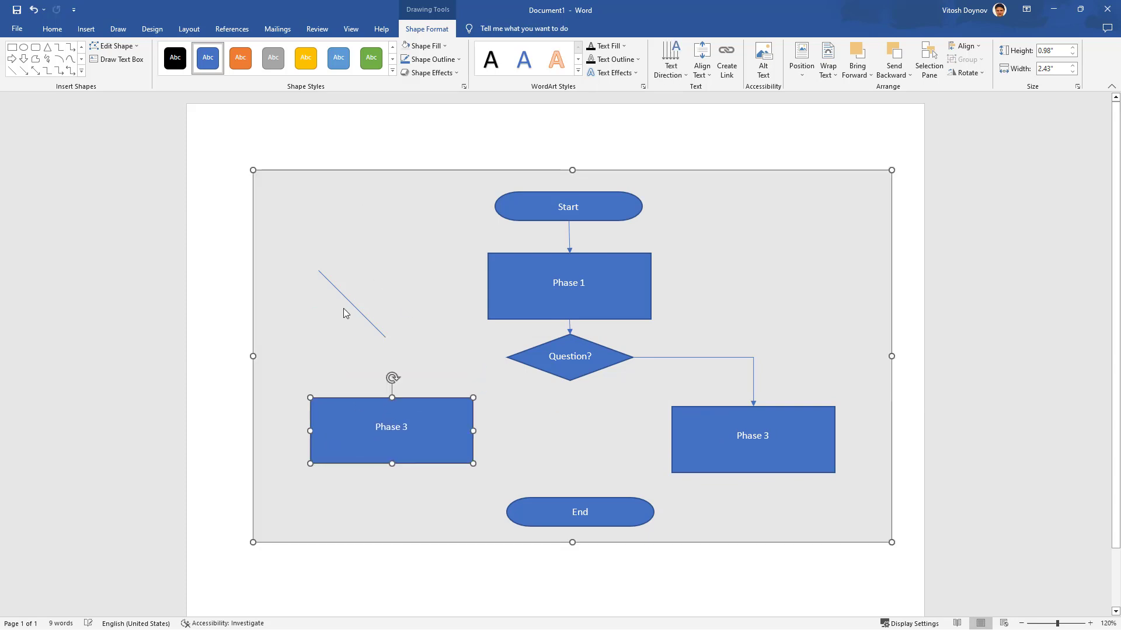
# Delete the stray diagonal line and relabel the copied box 'Phase 4'
pyautogui.click(351, 303)
pyautogui.press('Delete')
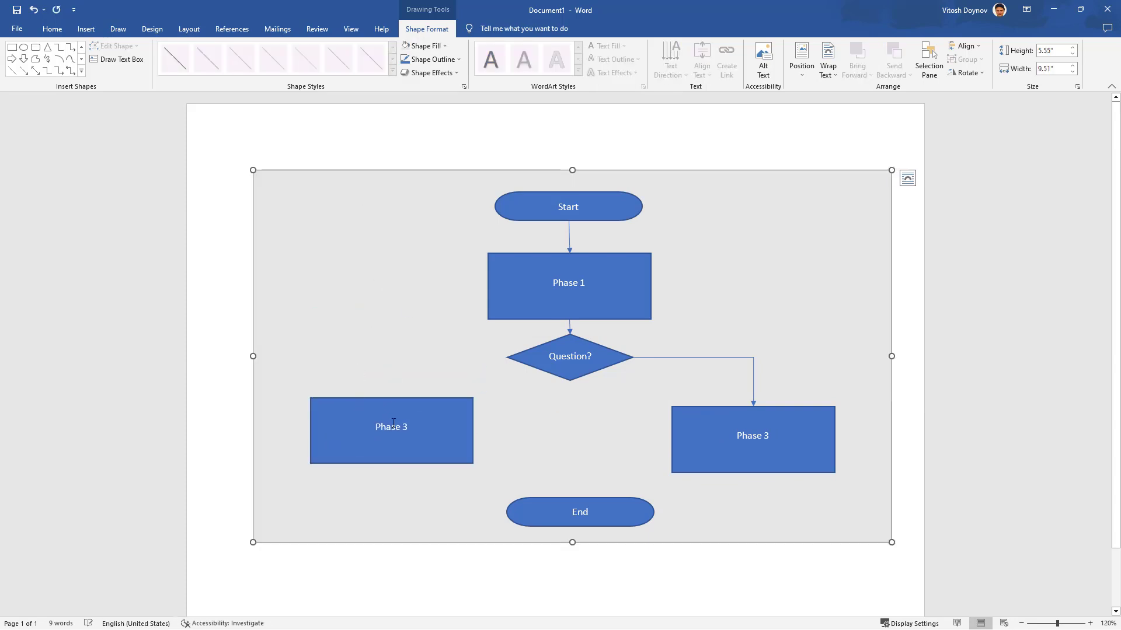
pyautogui.click(393, 428)
pyautogui.click(431, 436)
pyautogui.press('BackSpace')
pyautogui.write('4')
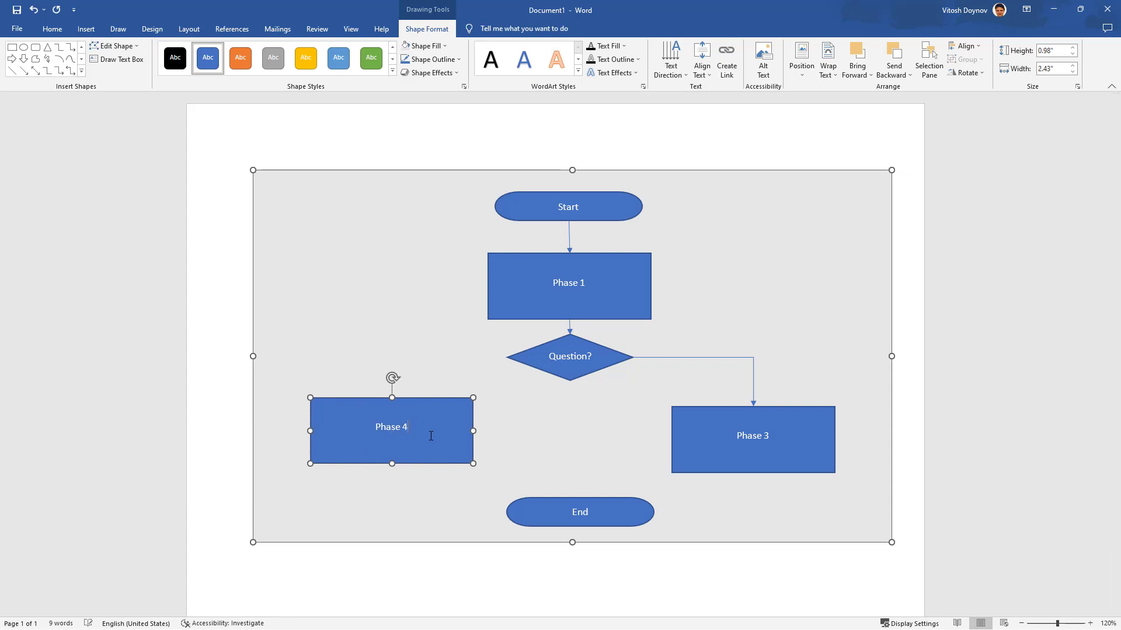
pyautogui.click(343, 300)
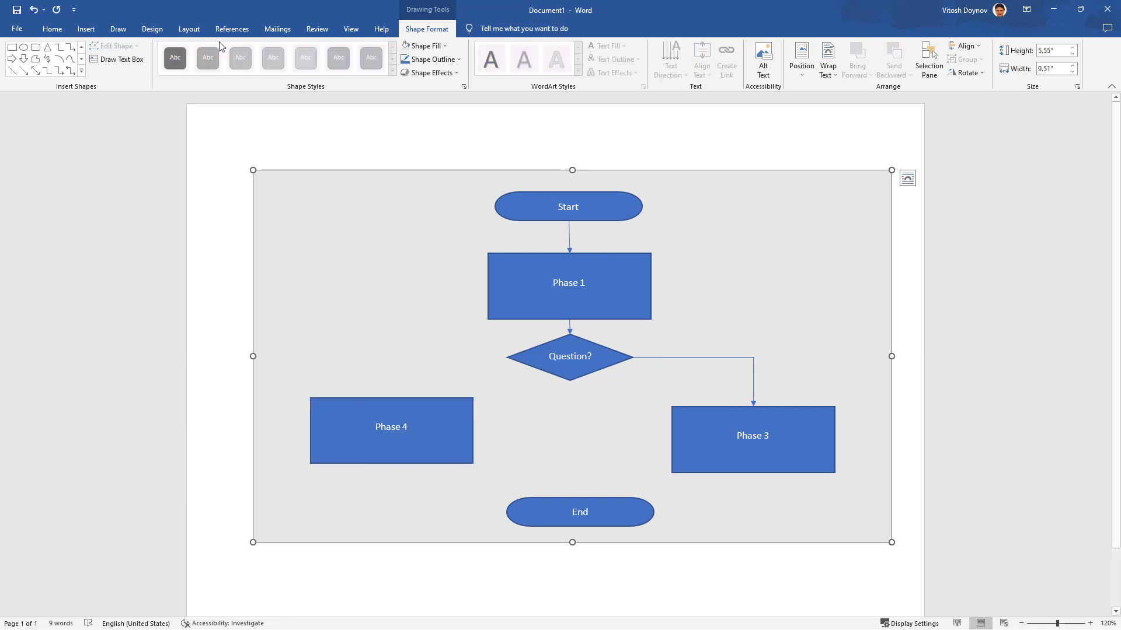
# Connect Question?'s left point to Phase 4's top, and Phase 4's bottom to End's left, with elbow arrows
pyautogui.click(58, 71)
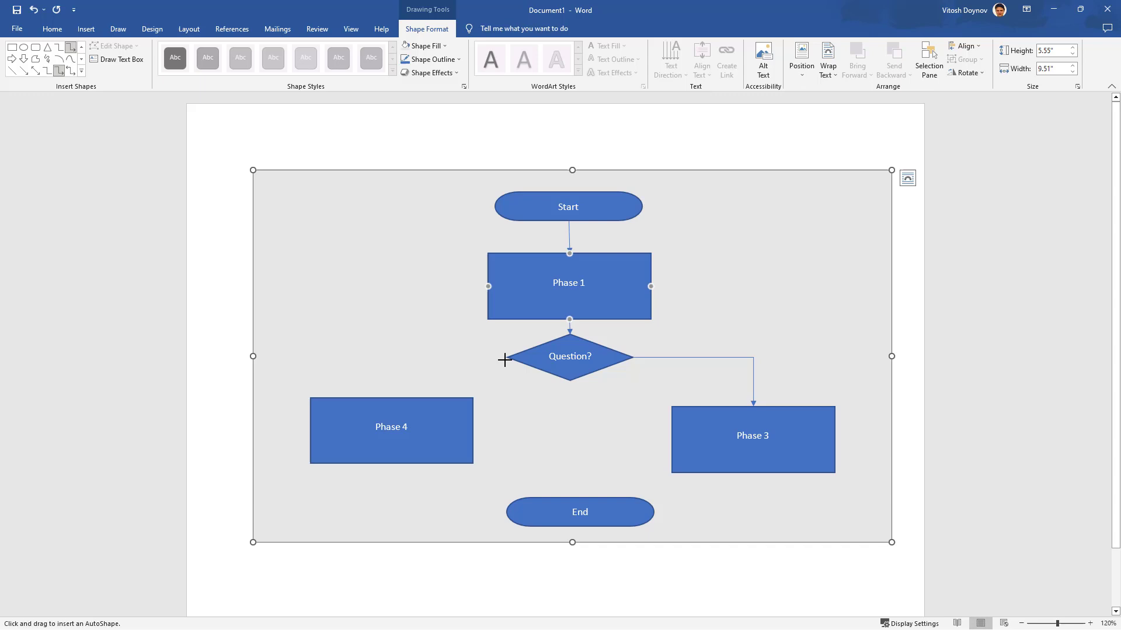
pyautogui.moveTo(507, 357)
pyautogui.mouseDown()
pyautogui.moveTo(395, 367)
pyautogui.moveTo(393, 400)
pyautogui.mouseUp()
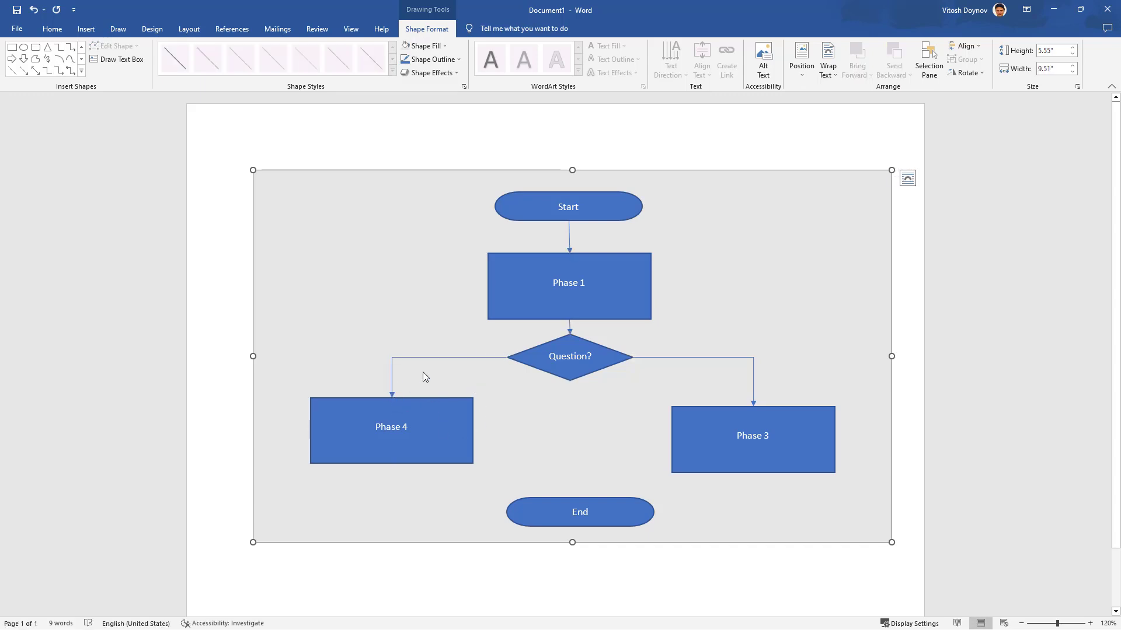
pyautogui.click(59, 70)
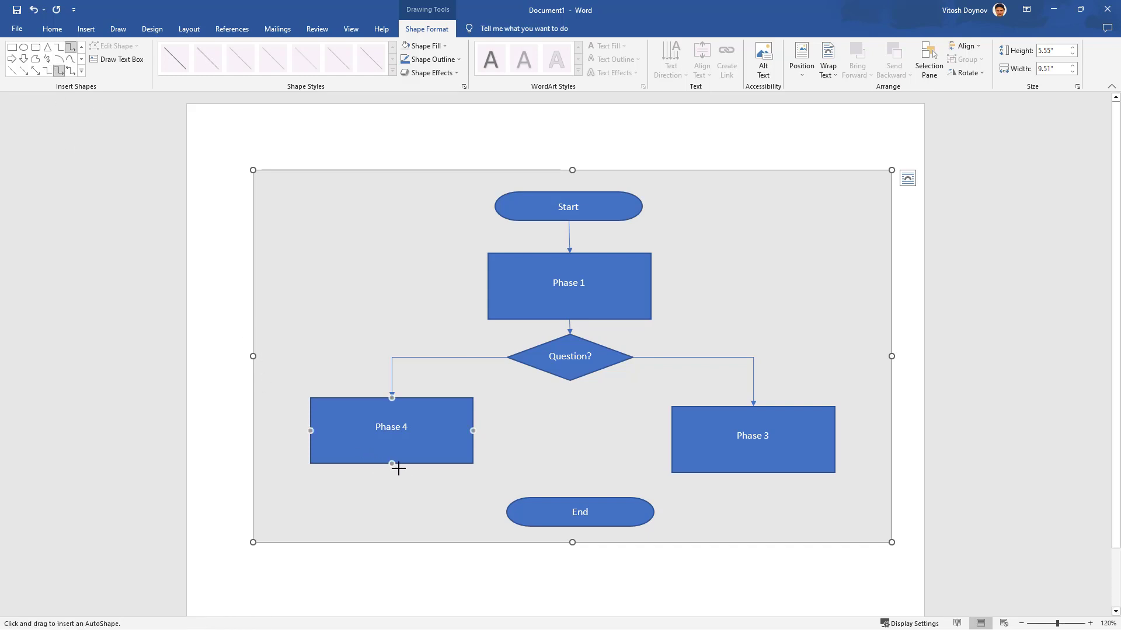
pyautogui.moveTo(392, 464); pyautogui.dragTo(507, 512)
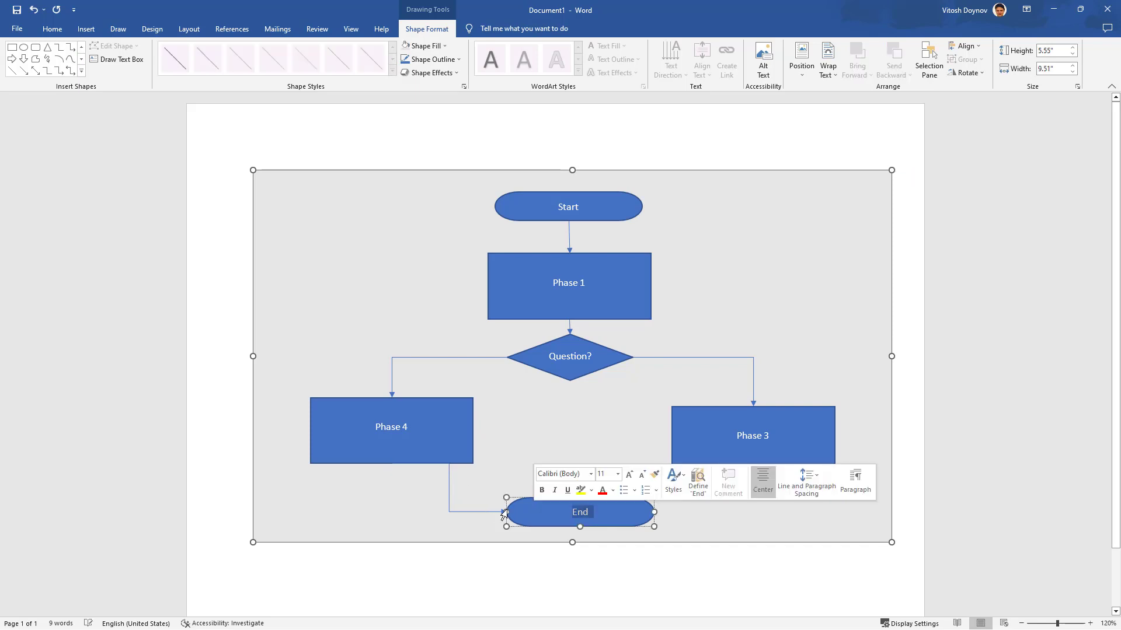
pyautogui.moveTo(448, 474); pyautogui.dragTo(422, 501)
pyautogui.moveTo(386, 463); pyautogui.dragTo(391, 463)
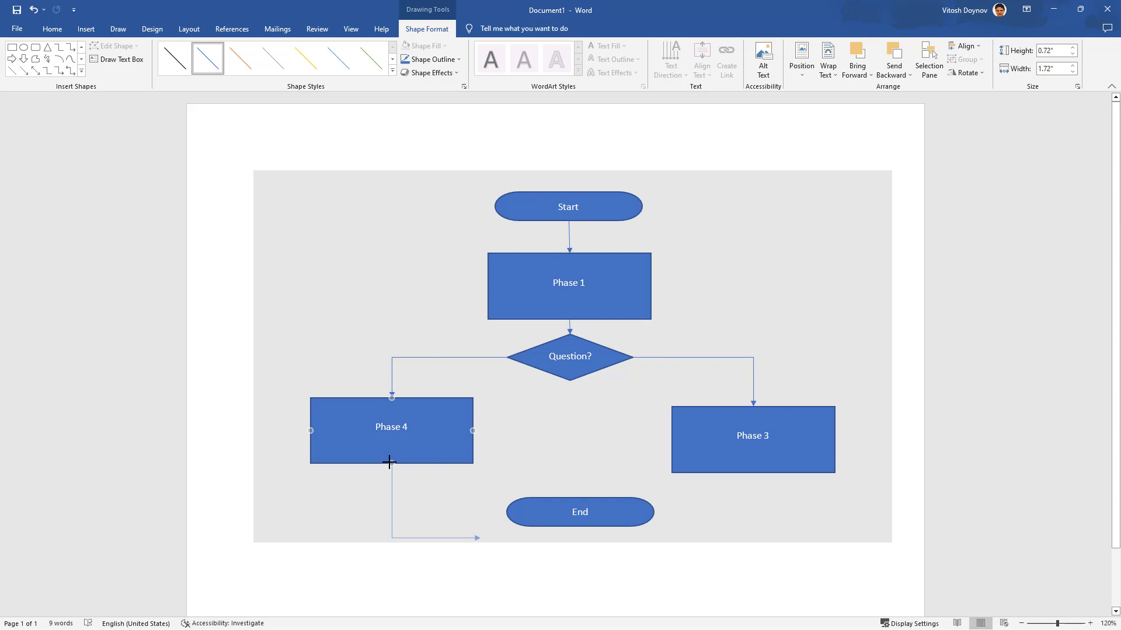
pyautogui.moveTo(479, 537); pyautogui.dragTo(507, 511)
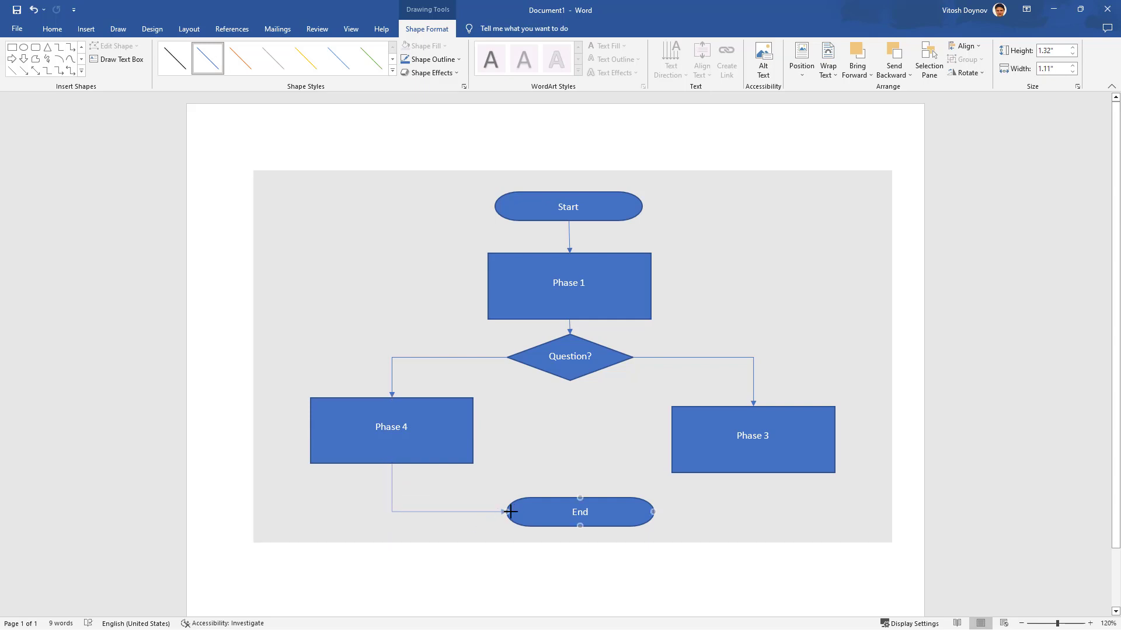
pyautogui.doubleClick(514, 513)
pyautogui.click(604, 464)
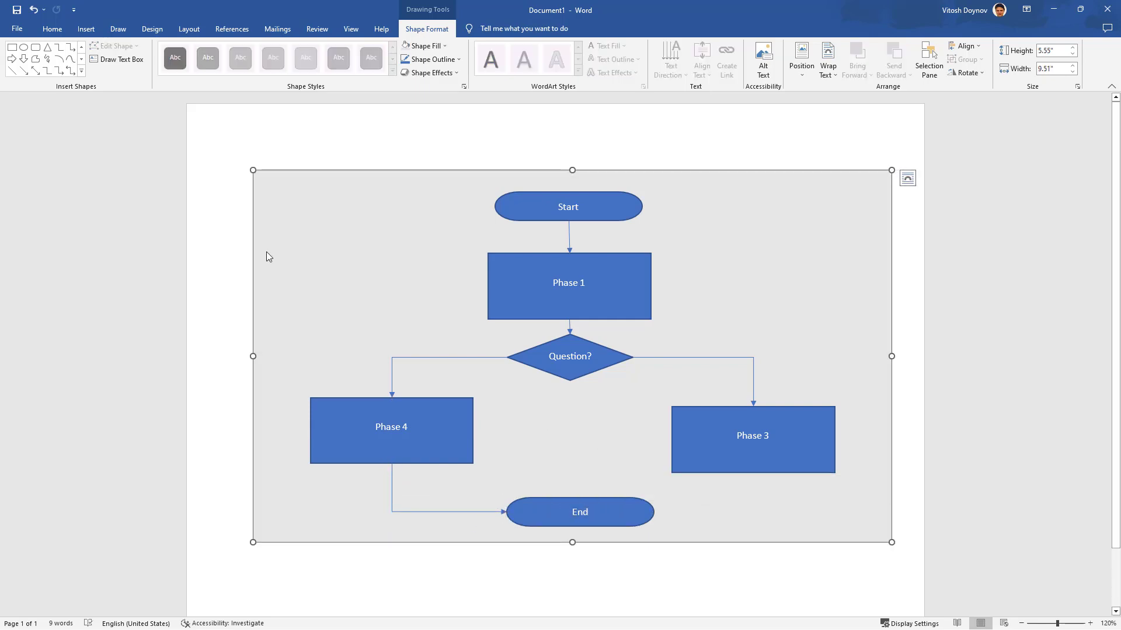
# Connect Phase 3's bottom to End's right side with an elbow arrow
pyautogui.click(59, 70)
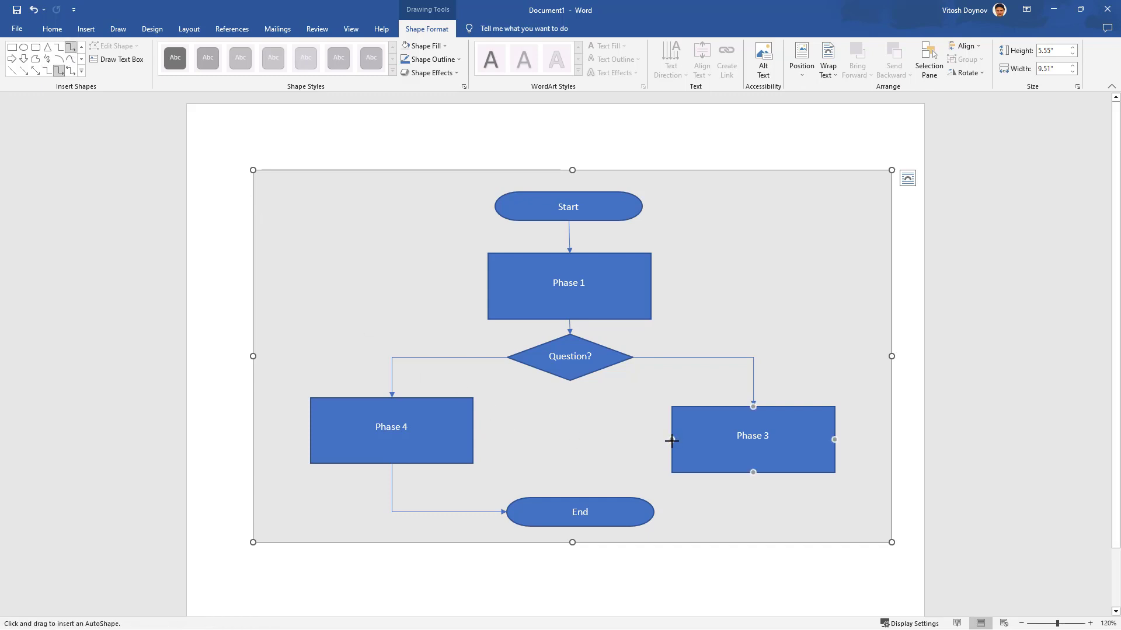
pyautogui.moveTo(671, 441); pyautogui.dragTo(654, 512)
pyautogui.click(784, 502)
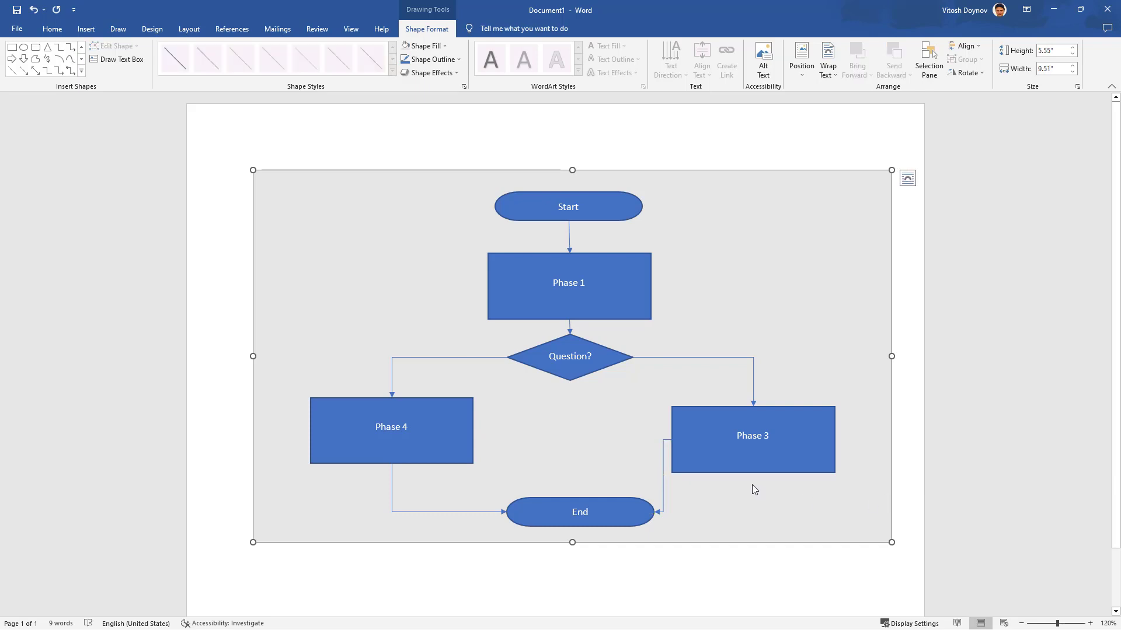
pyautogui.click(665, 448)
pyautogui.moveTo(673, 438); pyautogui.dragTo(753, 473)
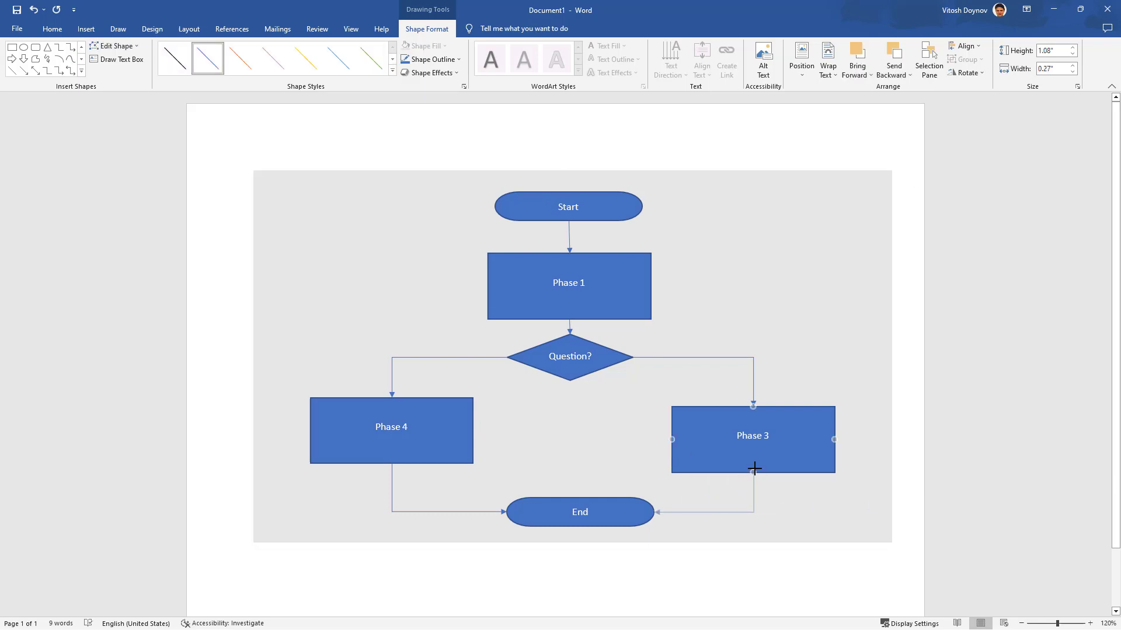
pyautogui.click(832, 505)
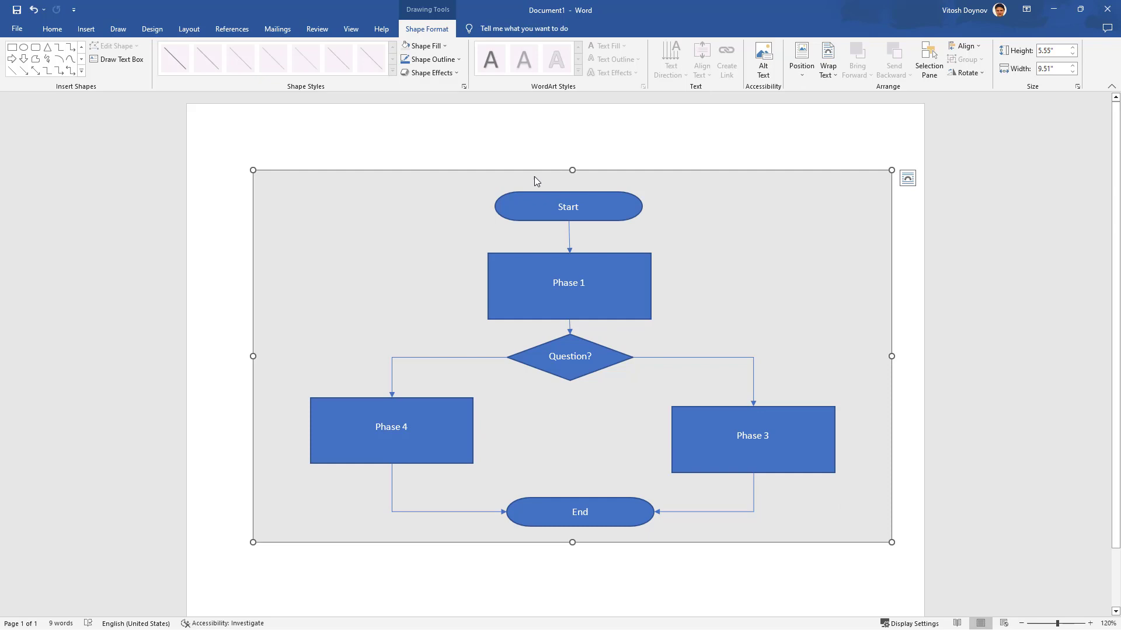
# Nudge Phase 1 to line up under Start, then select the Question?-to-Phase 3 connector
pyautogui.click(575, 197)
pyautogui.click(604, 258)
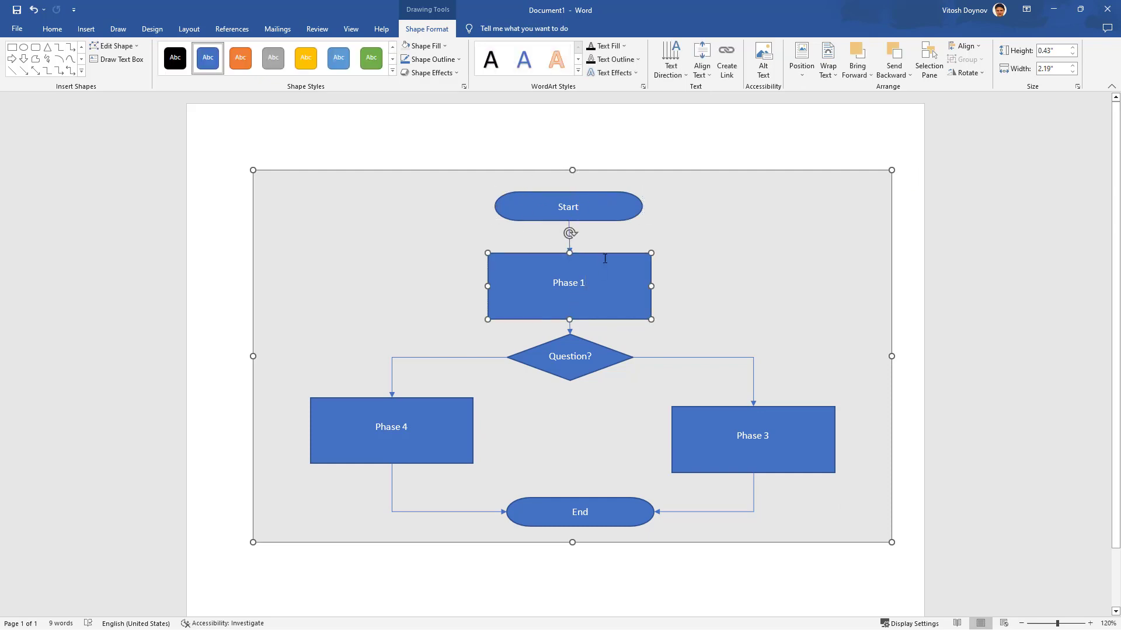
pyautogui.moveTo(600, 255)
pyautogui.mouseDown()
pyautogui.moveTo(677, 256)
pyautogui.moveTo(509, 257)
pyautogui.moveTo(601, 254)
pyautogui.mouseUp()
pyautogui.click(713, 239)
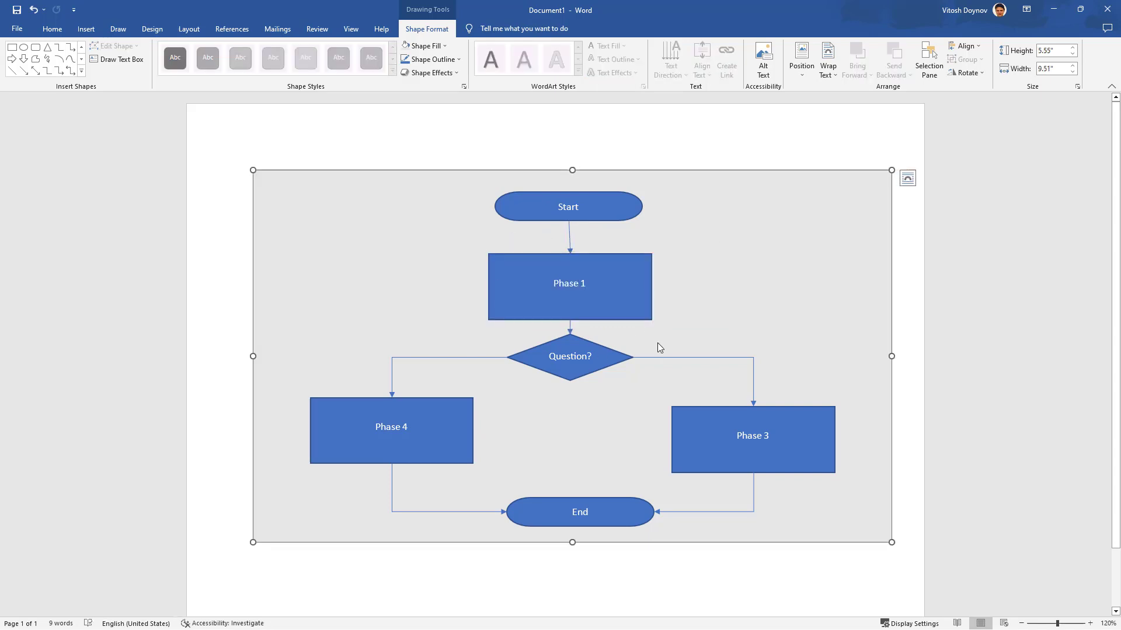
pyautogui.click(719, 357)
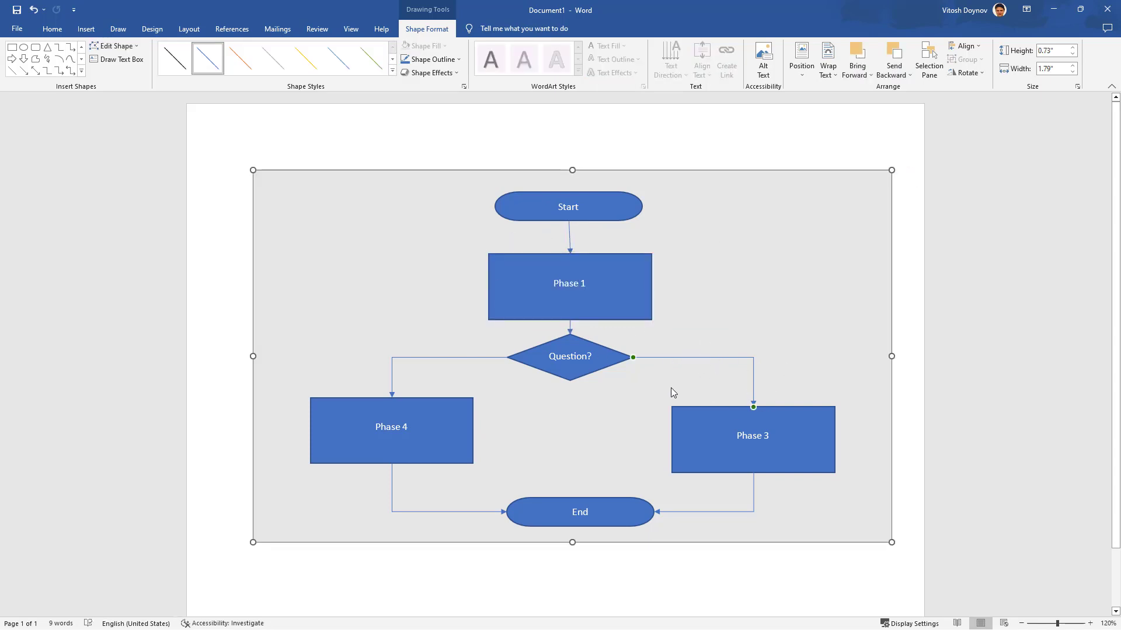
pyautogui.click(82, 30)
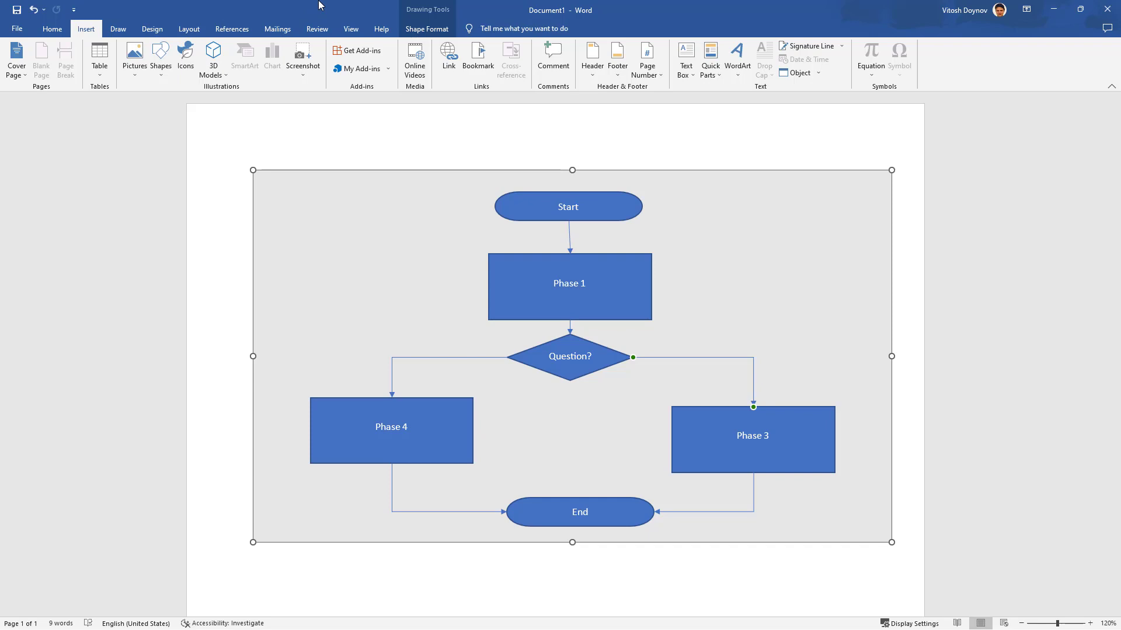
pyautogui.click(154, 76)
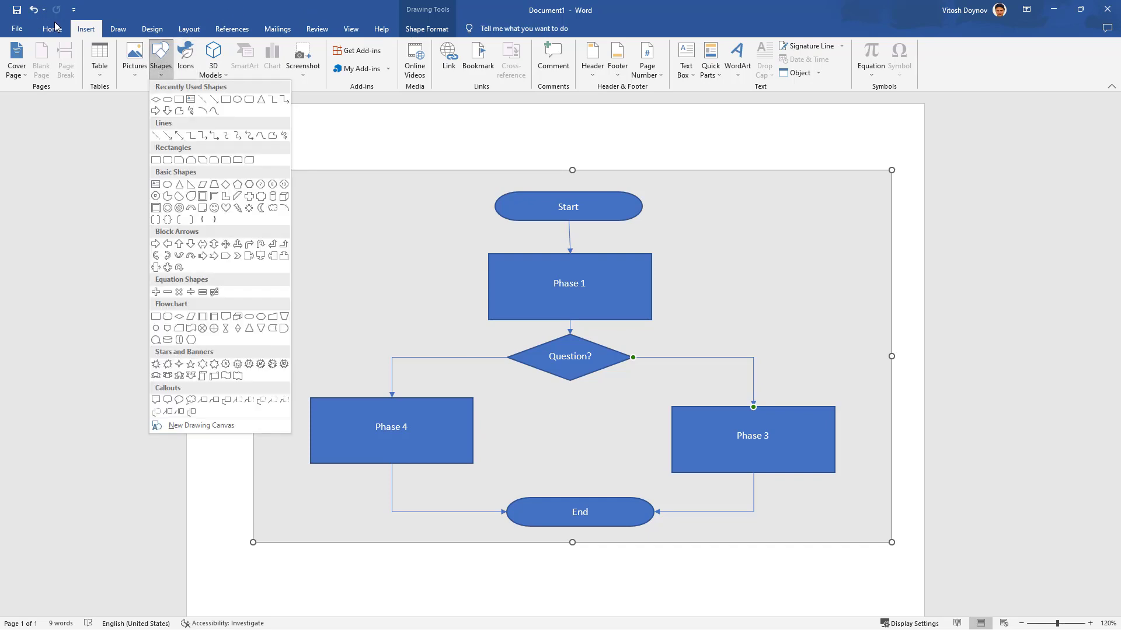
pyautogui.click(53, 136)
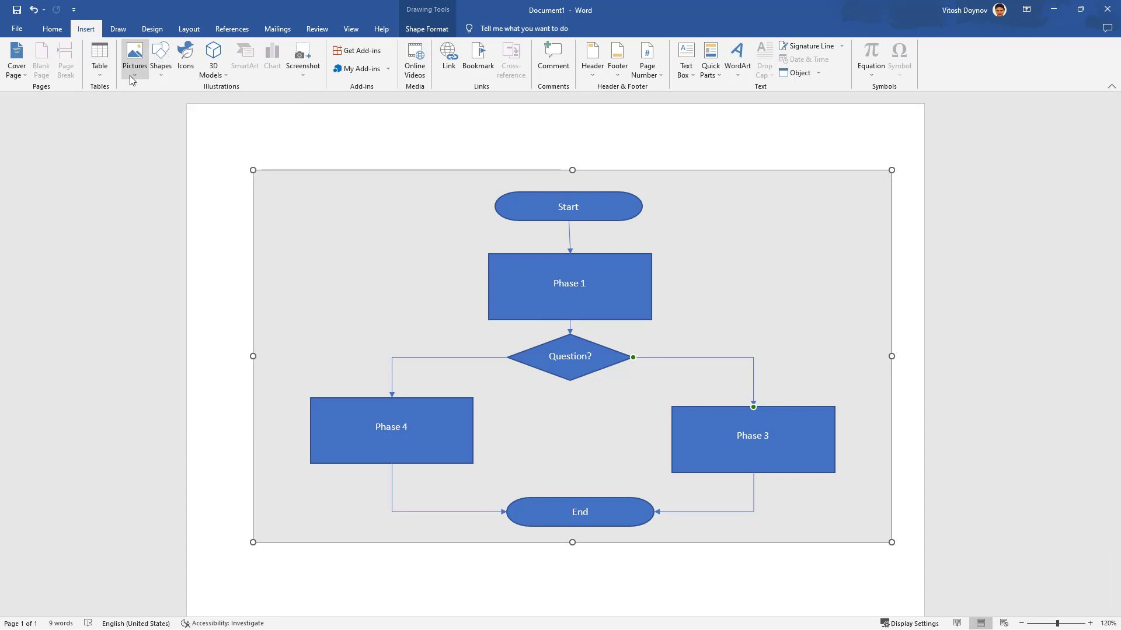
pyautogui.click(56, 32)
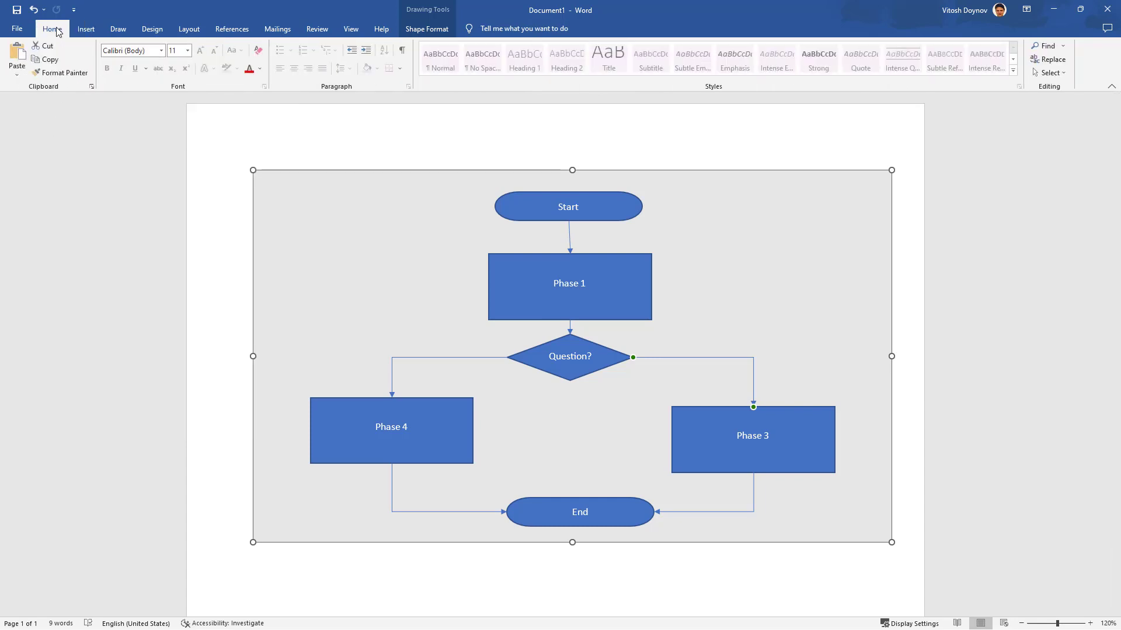
pyautogui.click(93, 31)
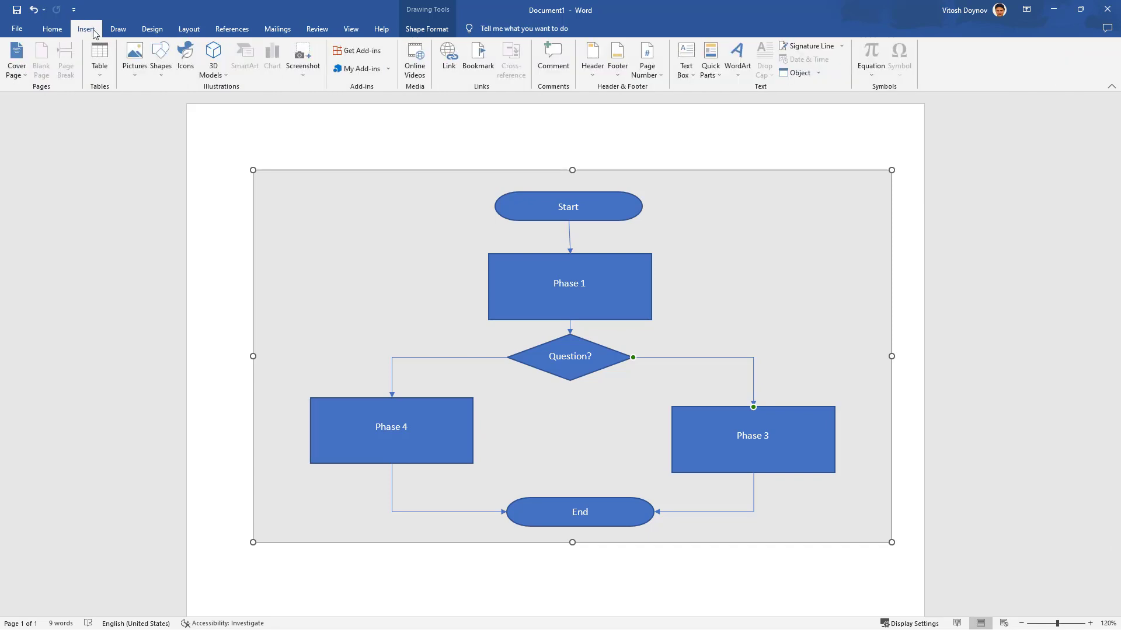
pyautogui.click(118, 29)
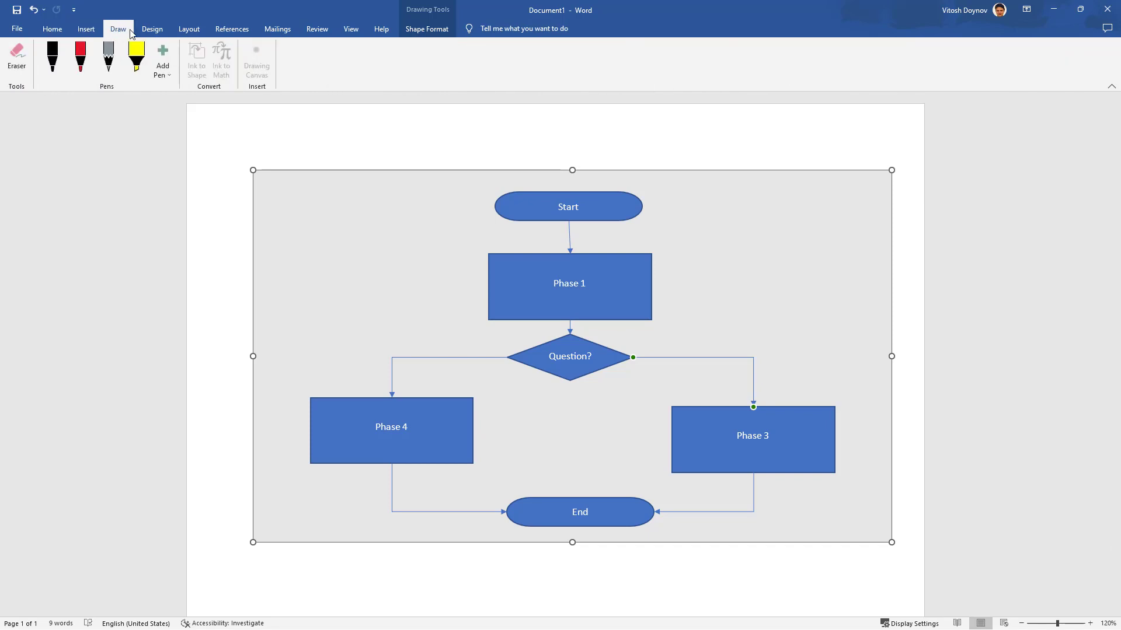
pyautogui.click(152, 29)
pyautogui.click(188, 29)
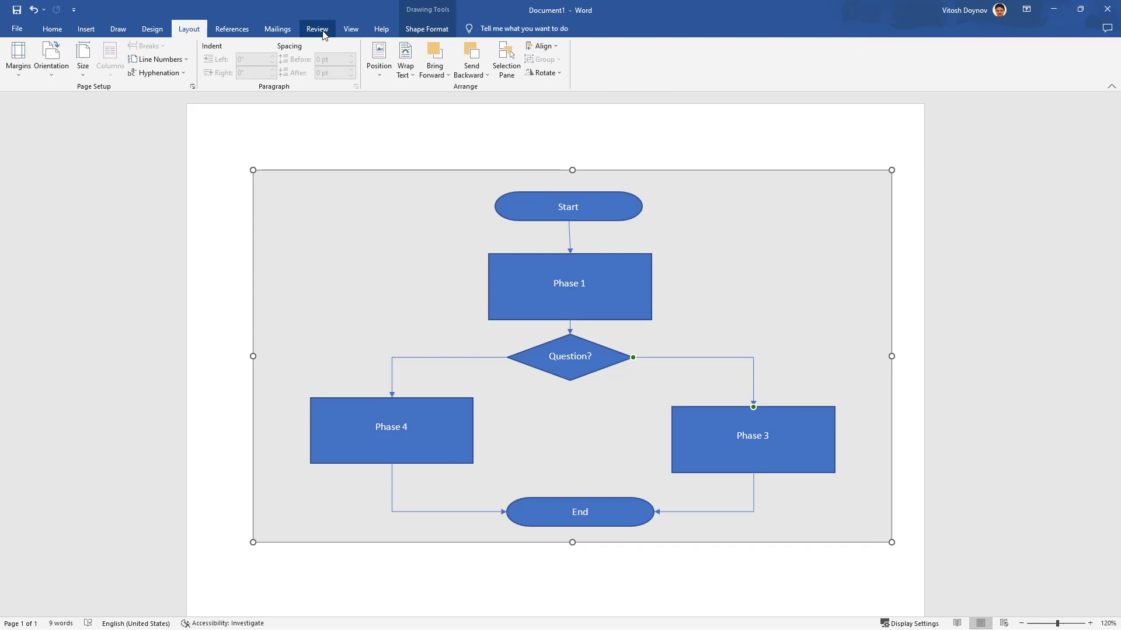
pyautogui.click(421, 29)
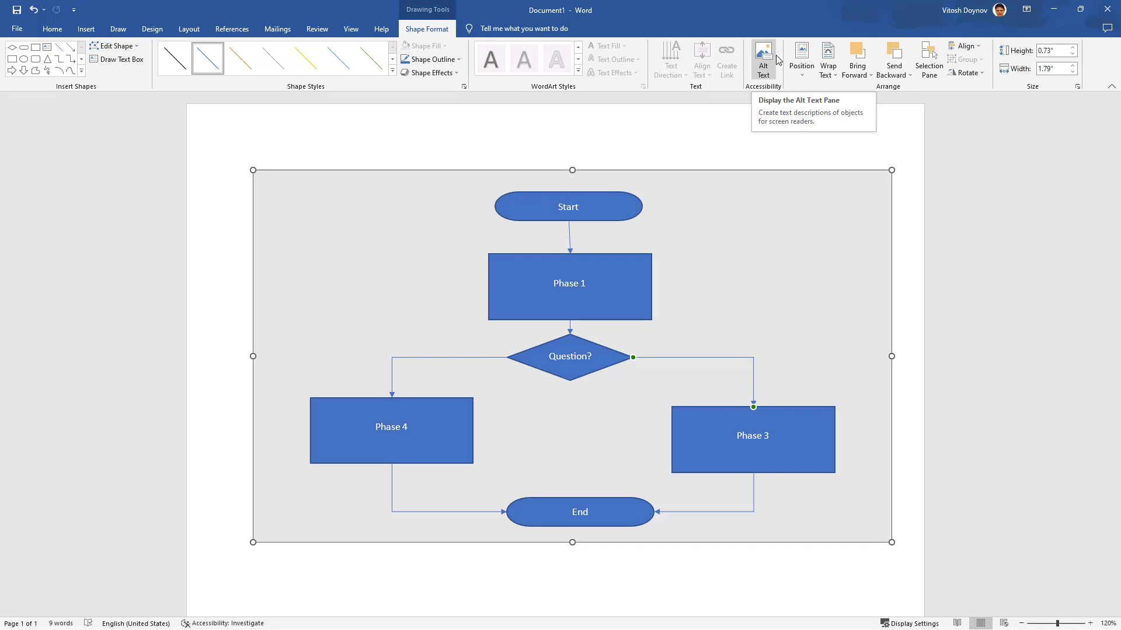
# Add a text box reading 'Yes' beside Question? on the right branch
pyautogui.click(117, 59)
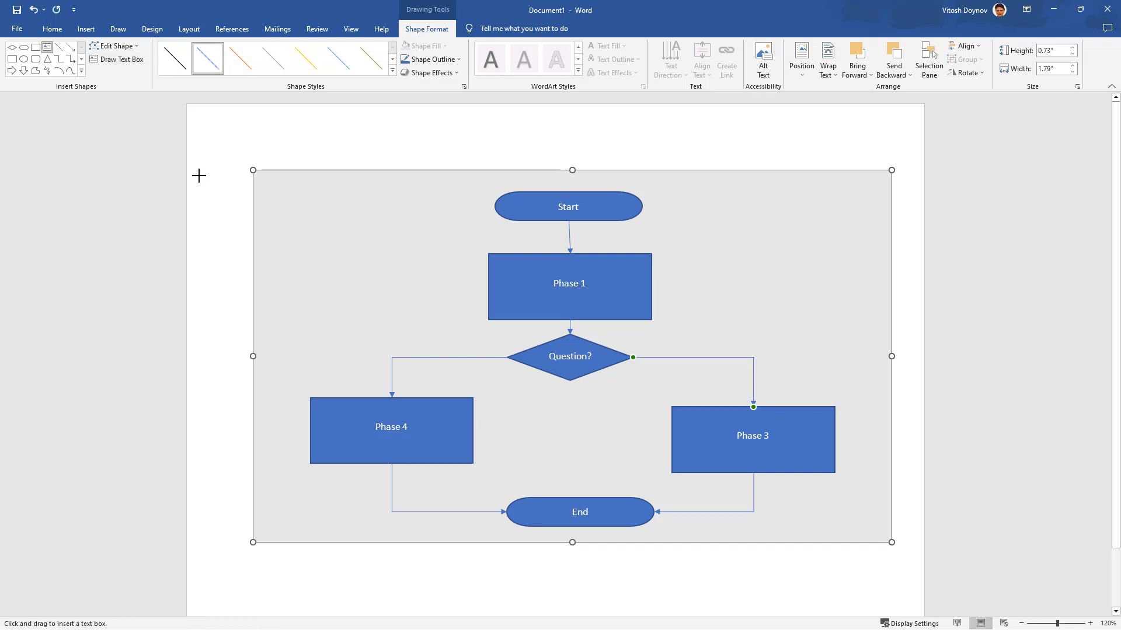
pyautogui.moveTo(717, 346); pyautogui.dragTo(676, 367)
pyautogui.write('Yes')
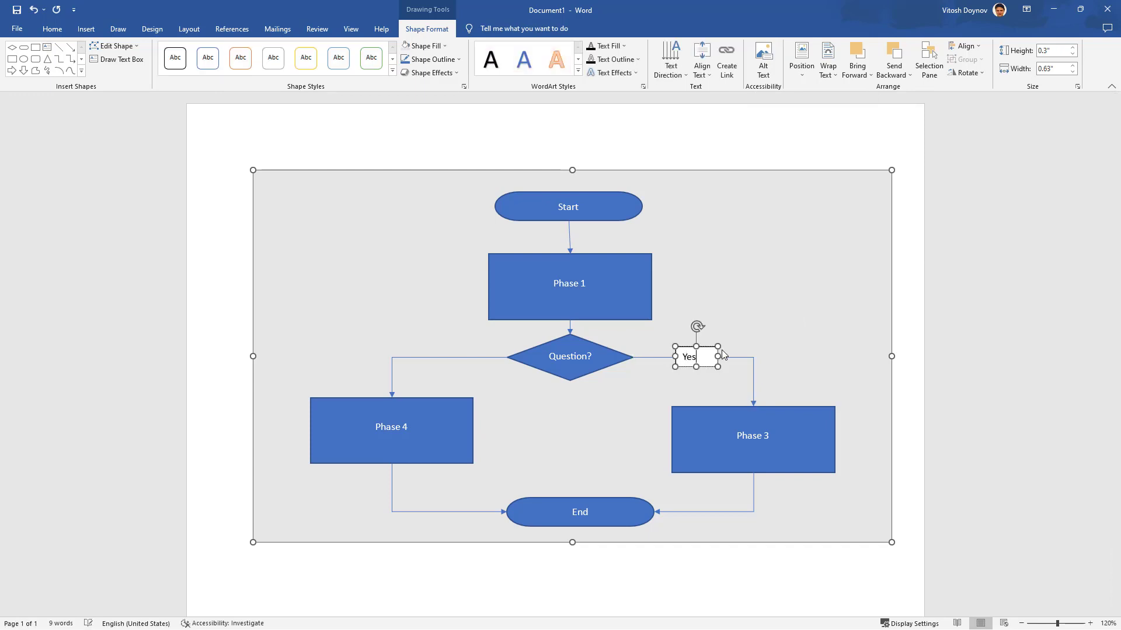
pyautogui.click(794, 288)
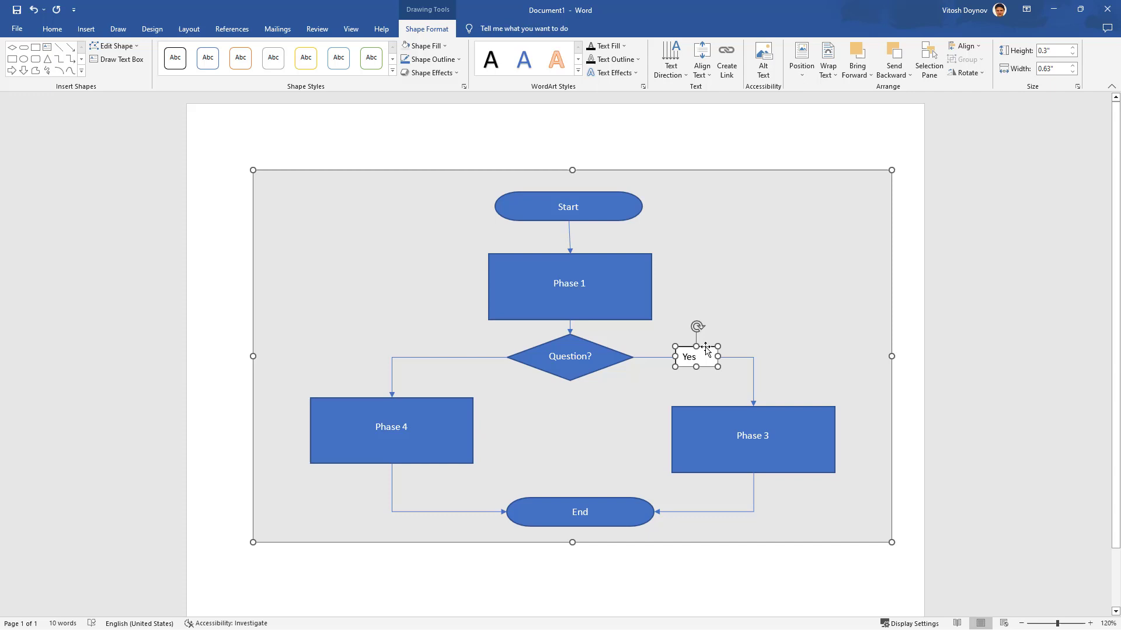
# Paste a copy of the label onto the left branch and change it to 'No'
pyautogui.hotkey('ctrl', 'v')
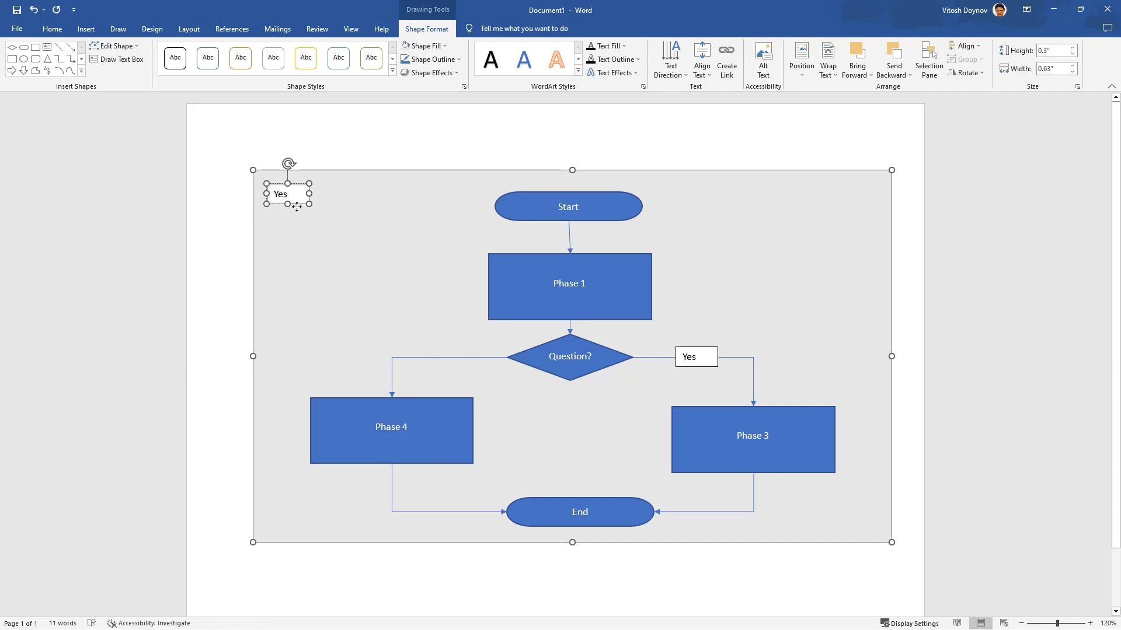
pyautogui.moveTo(296, 206); pyautogui.dragTo(452, 365)
pyautogui.doubleClick(435, 353)
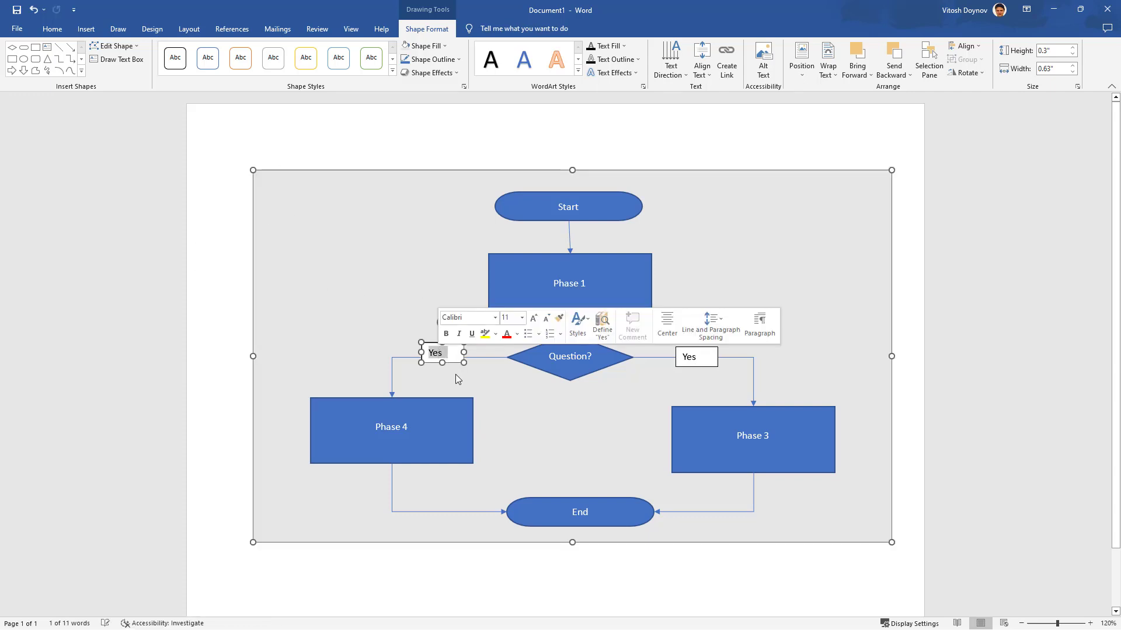
pyautogui.write('No')
pyautogui.click(411, 290)
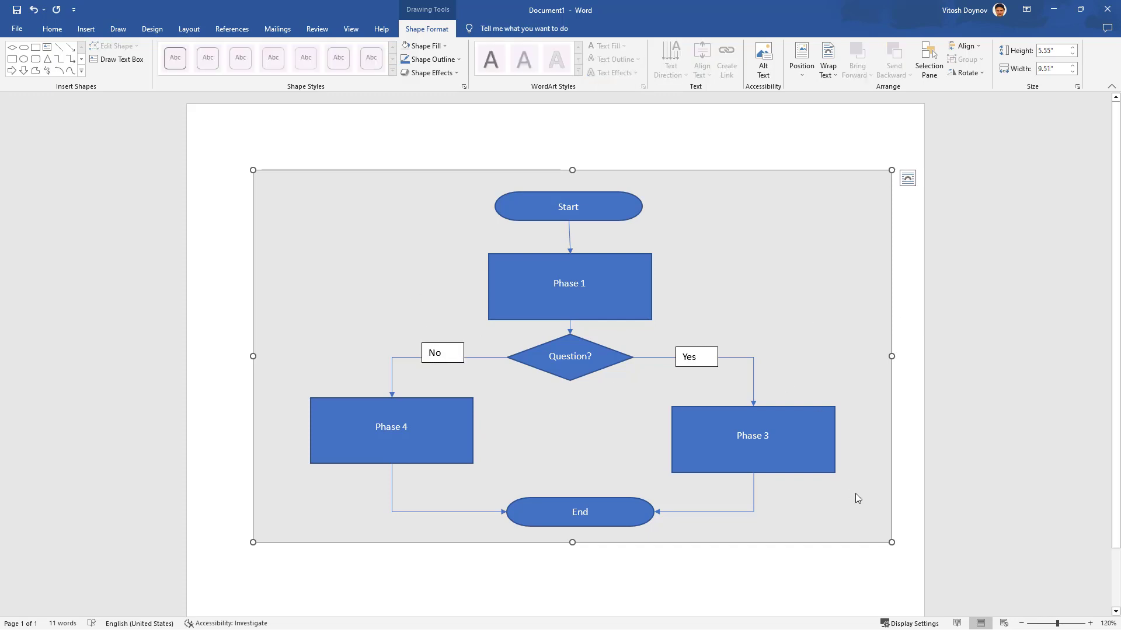
# Apply the orange shape style to Phase 1, Start and Phase 4
pyautogui.click(839, 542)
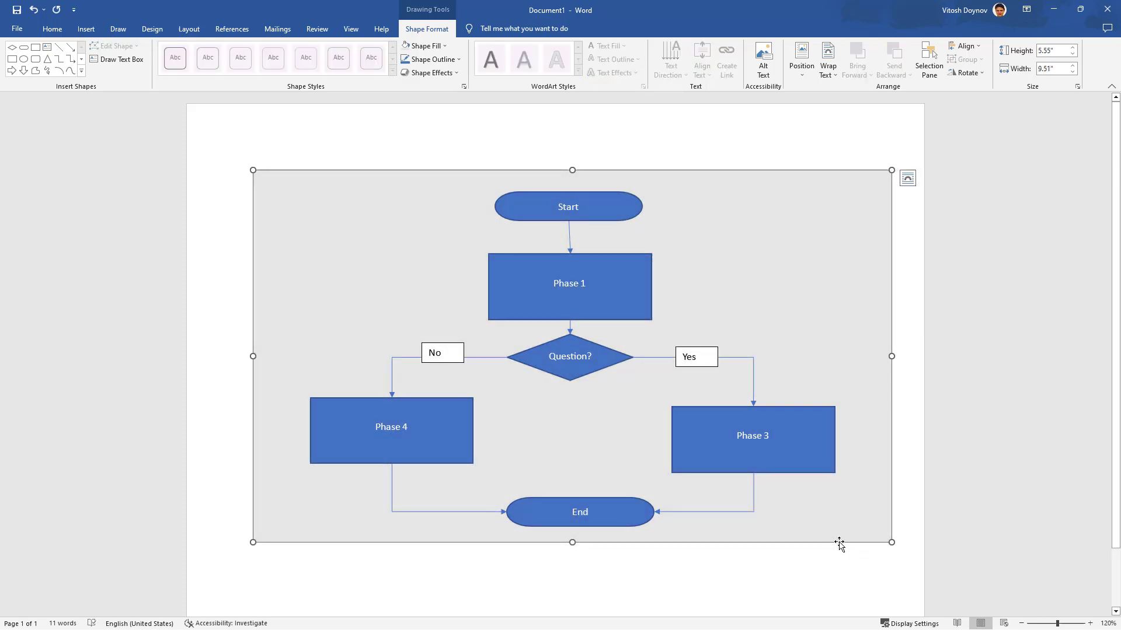
pyautogui.tripleClick(515, 263)
pyautogui.click(245, 57)
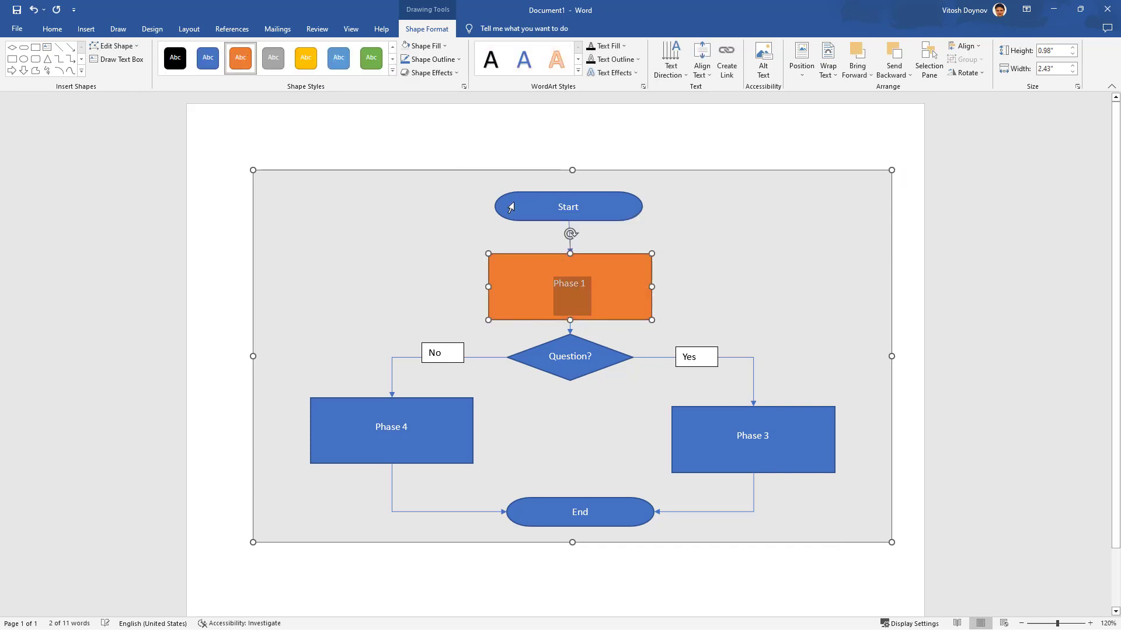
pyautogui.tripleClick(511, 207)
pyautogui.click(244, 58)
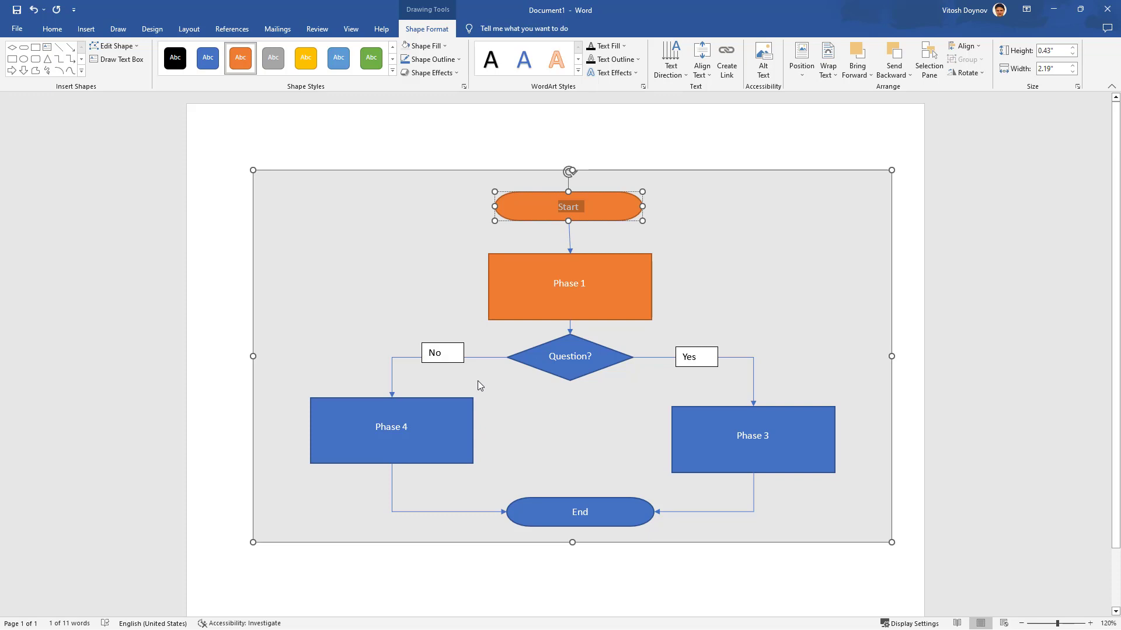
pyautogui.click(442, 405)
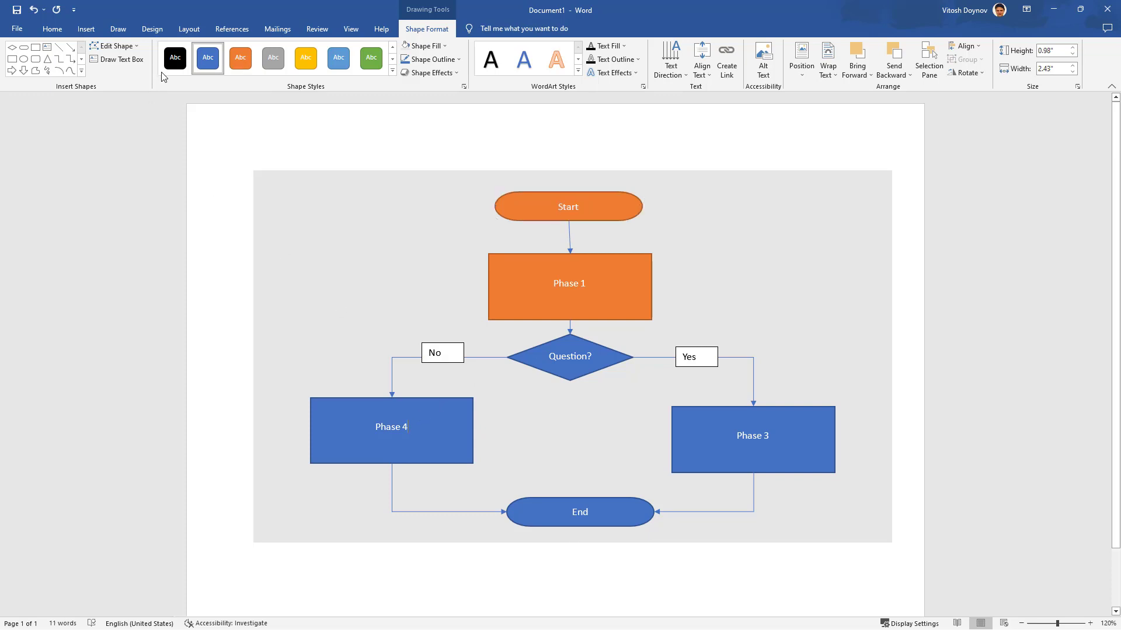
pyautogui.click(412, 402)
pyautogui.click(240, 57)
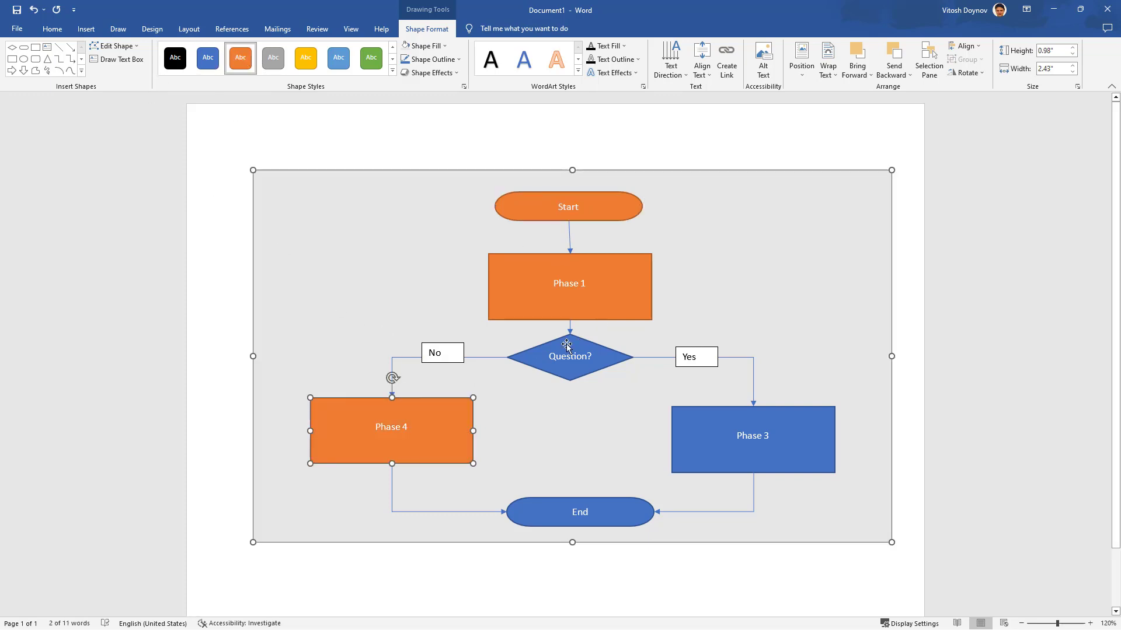
# Apply the orange shape style to the Question? diamond, the No label and End
pyautogui.click(566, 345)
pyautogui.click(240, 57)
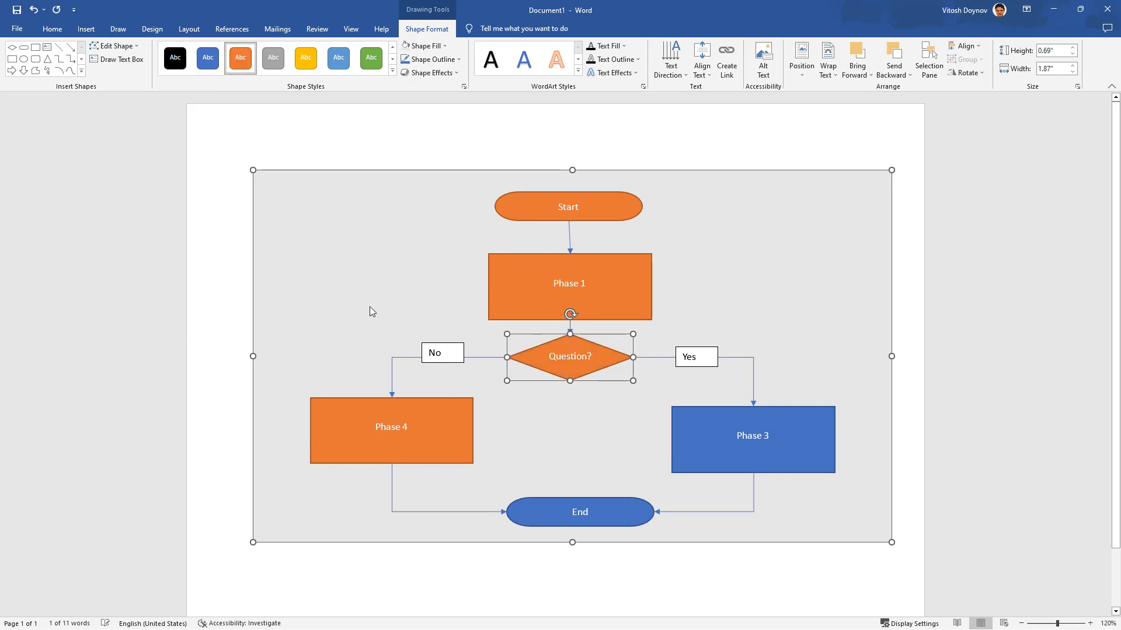
pyautogui.click(439, 344)
pyautogui.click(247, 68)
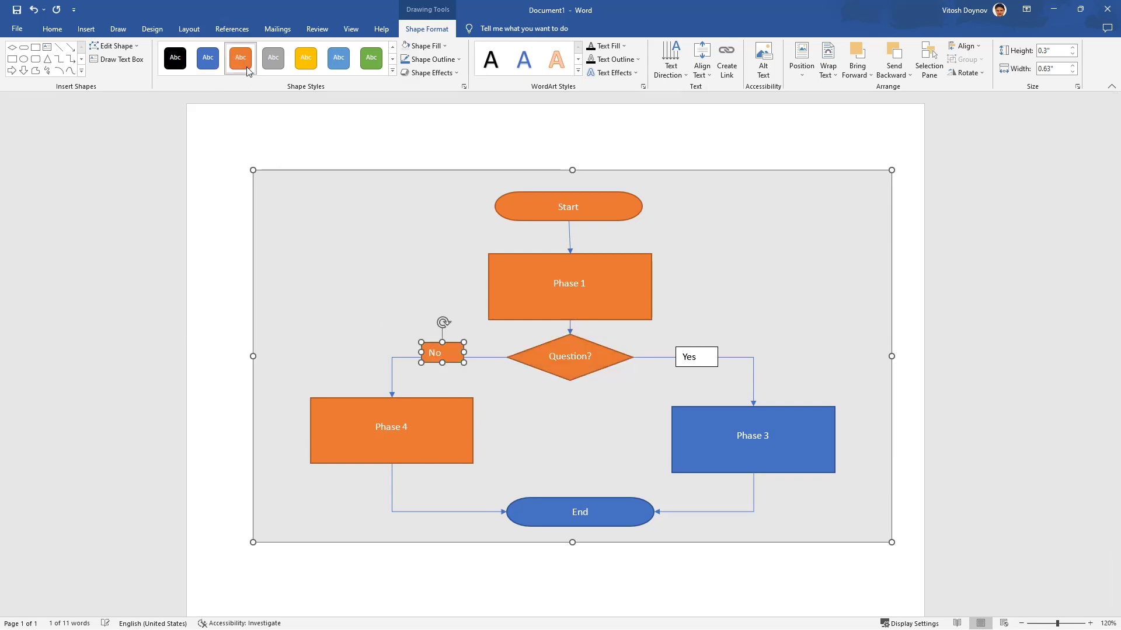
pyautogui.click(524, 505)
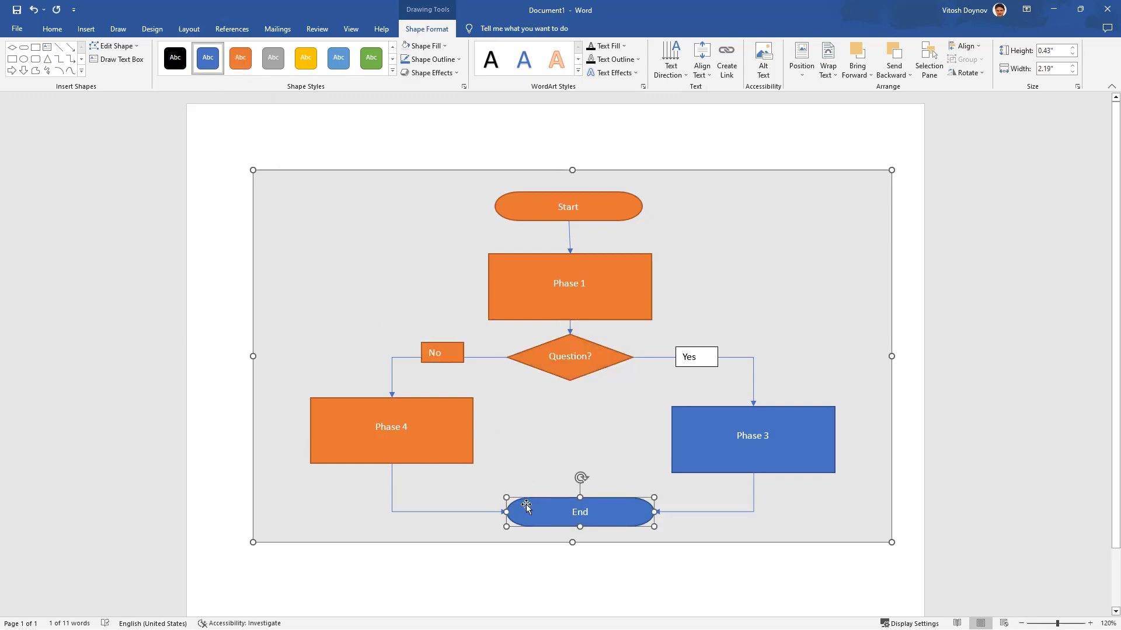
pyautogui.click(249, 65)
pyautogui.click(362, 250)
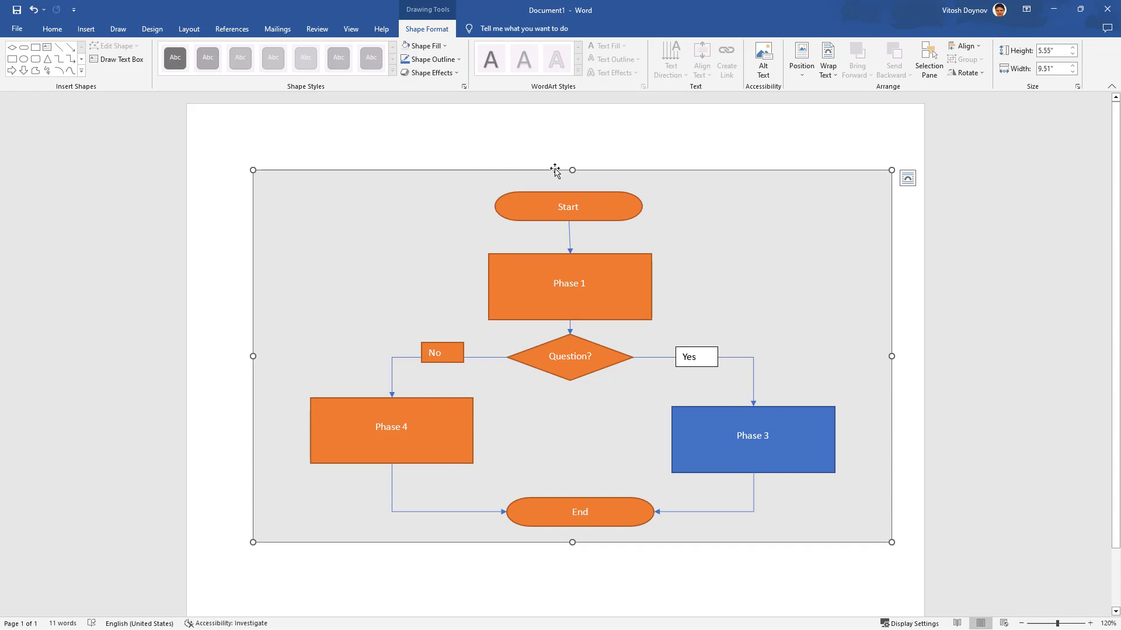
# Select the orange-path connectors and set their outline weight to 2¼ pt
pyautogui.click(570, 236)
pyautogui.keyDown('shift'); pyautogui.click(569, 325); pyautogui.keyUp('shift')
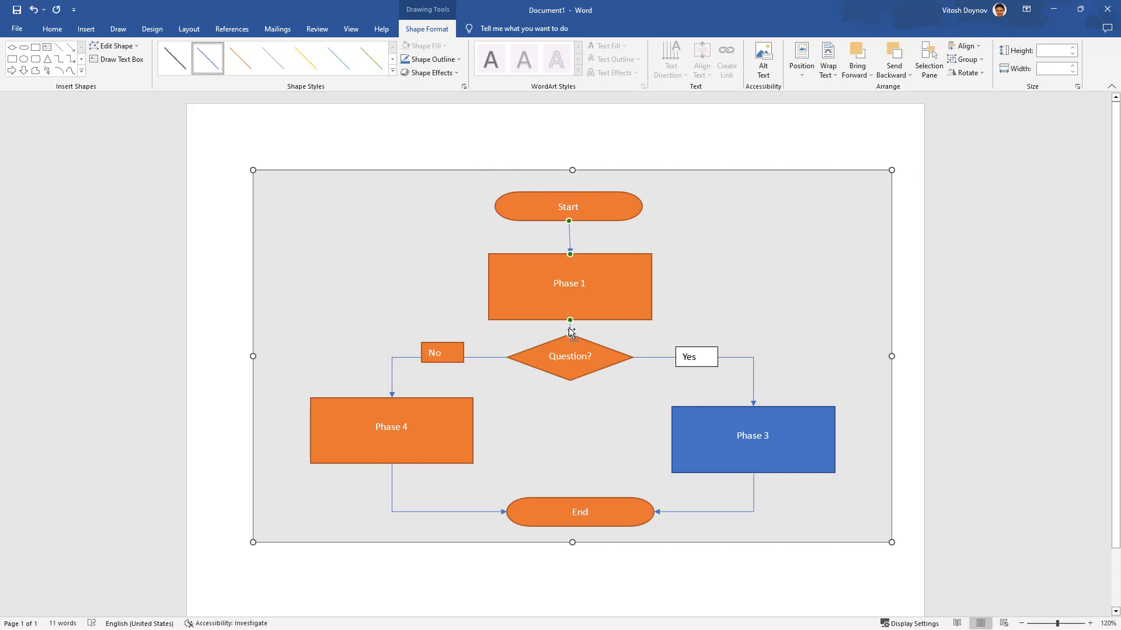
pyautogui.keyDown('shift'); pyautogui.click(492, 357); pyautogui.keyUp('shift')
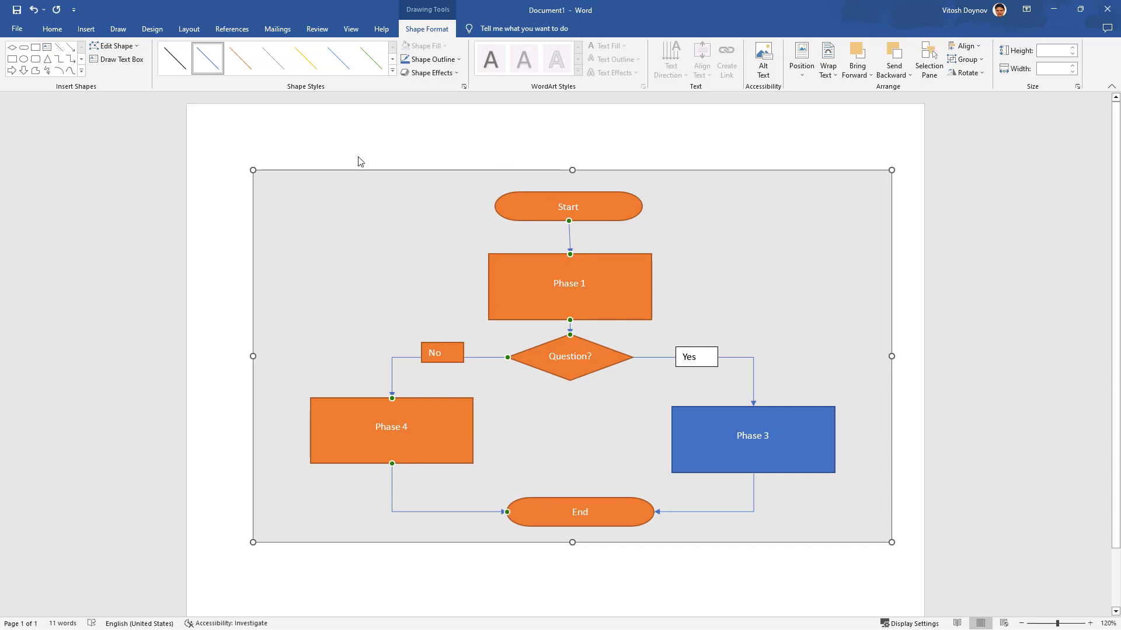
pyautogui.click(411, 62)
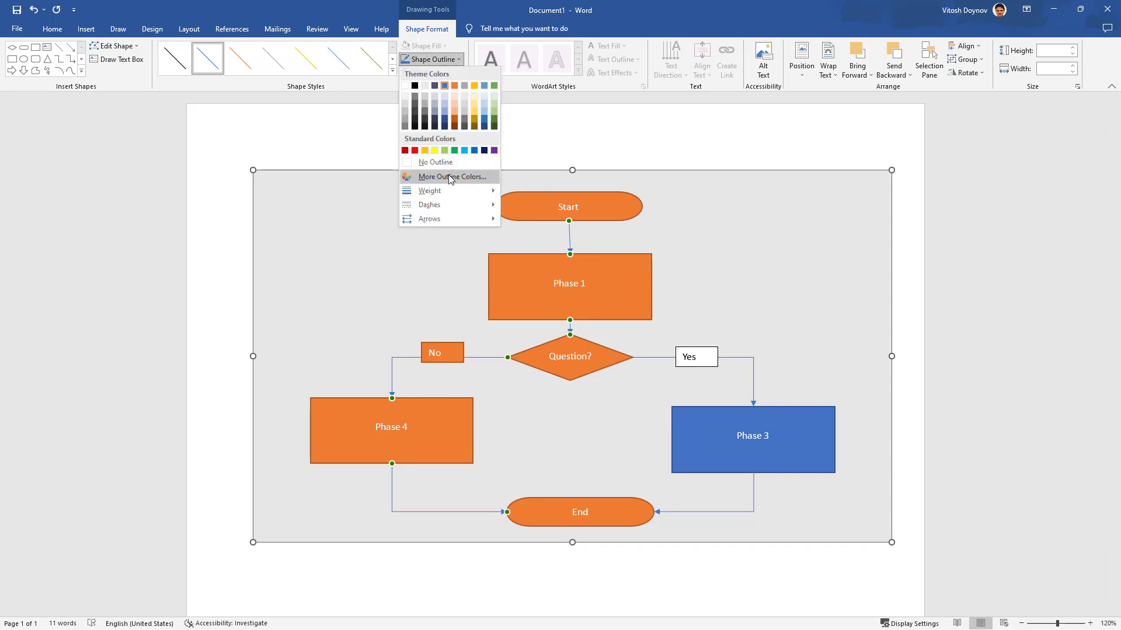
pyautogui.moveTo(442, 195)
pyautogui.click(526, 292)
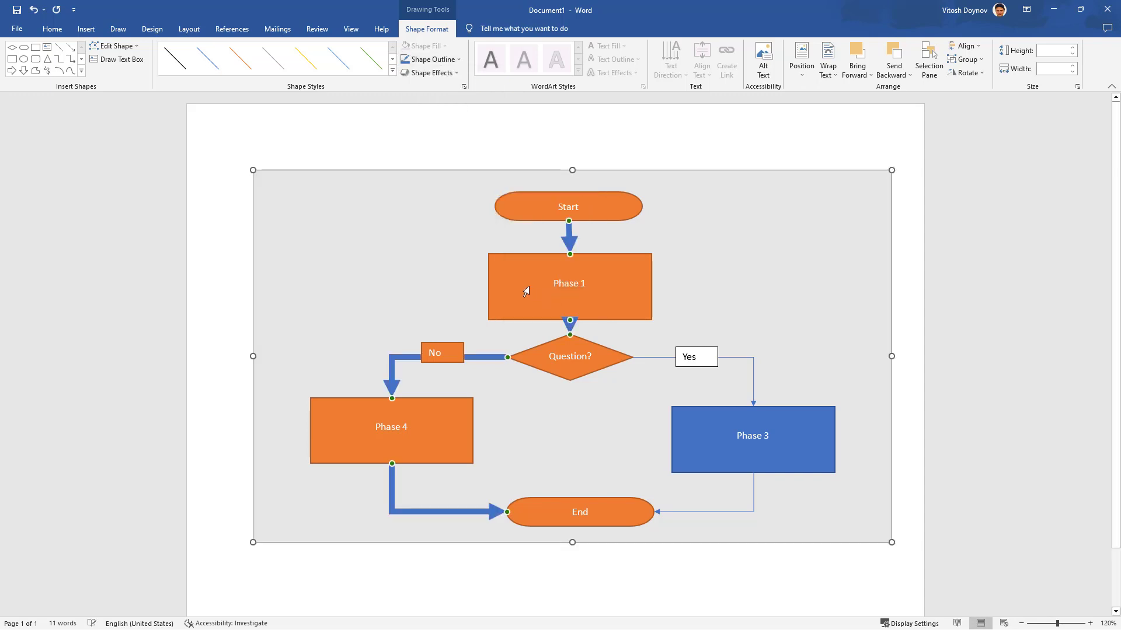
pyautogui.click(431, 59)
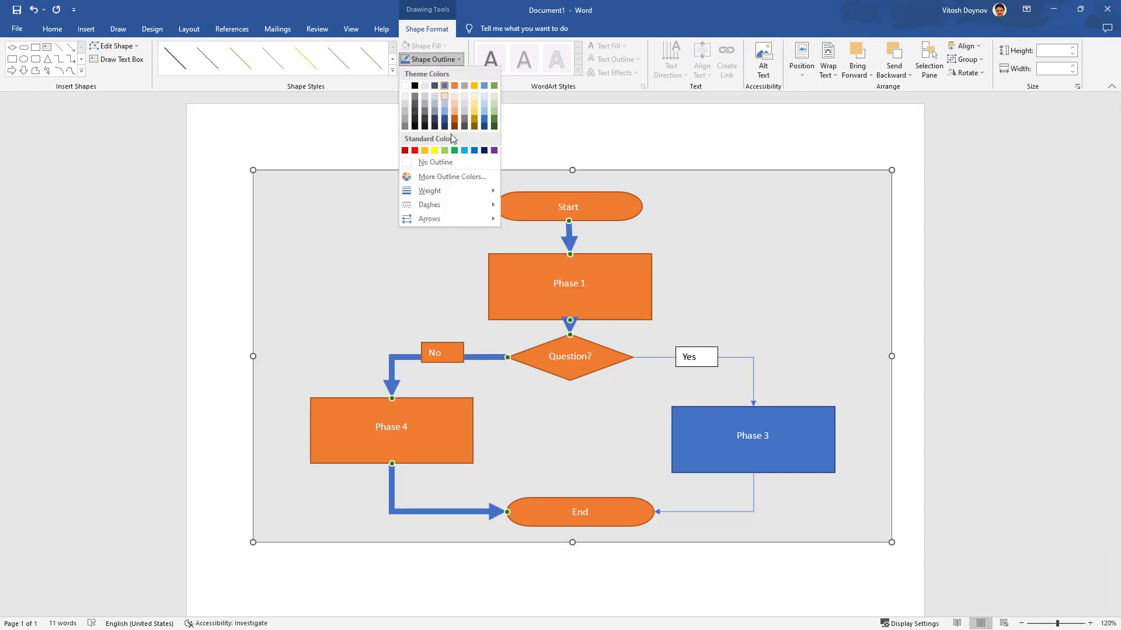
pyautogui.moveTo(463, 190)
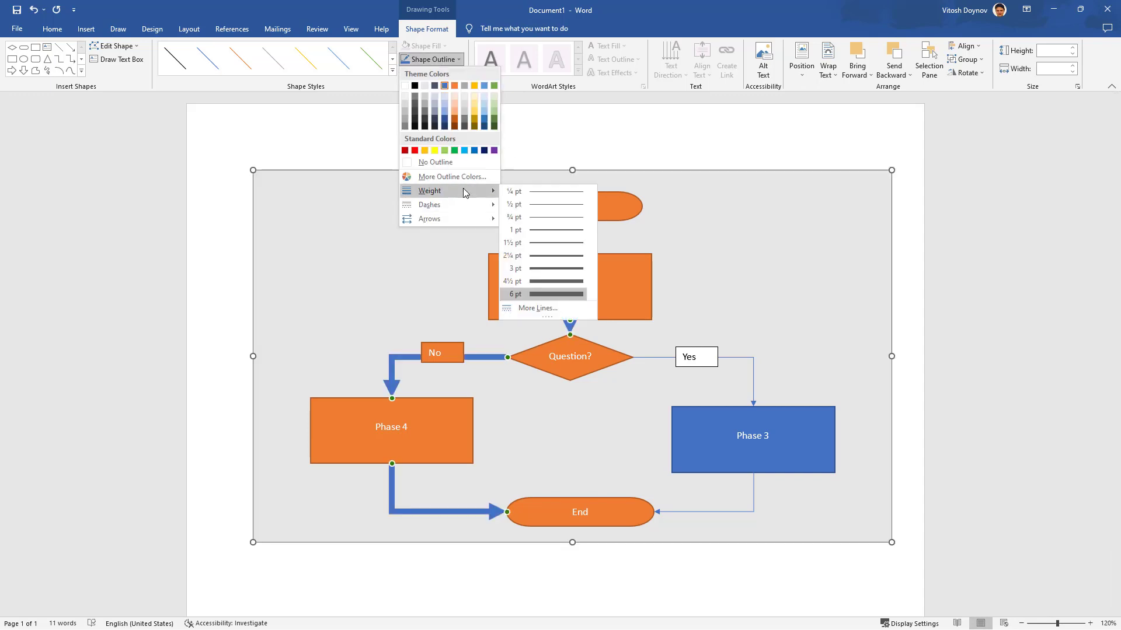
pyautogui.click(550, 255)
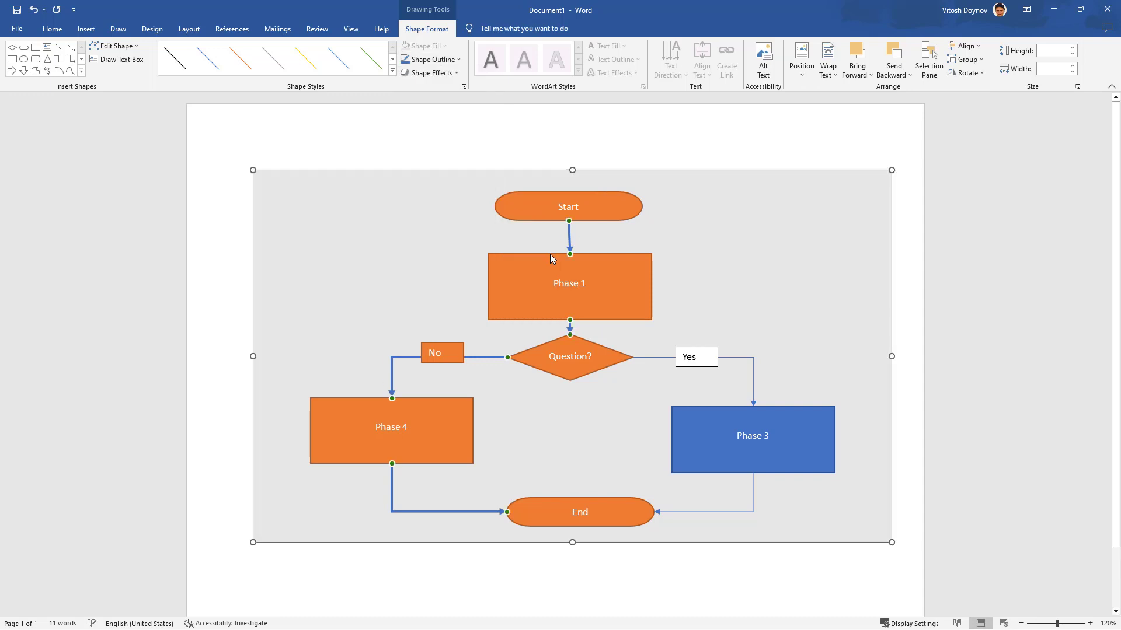
# Give the selected connectors a dashed outline style
pyautogui.click(422, 59)
pyautogui.moveTo(443, 205)
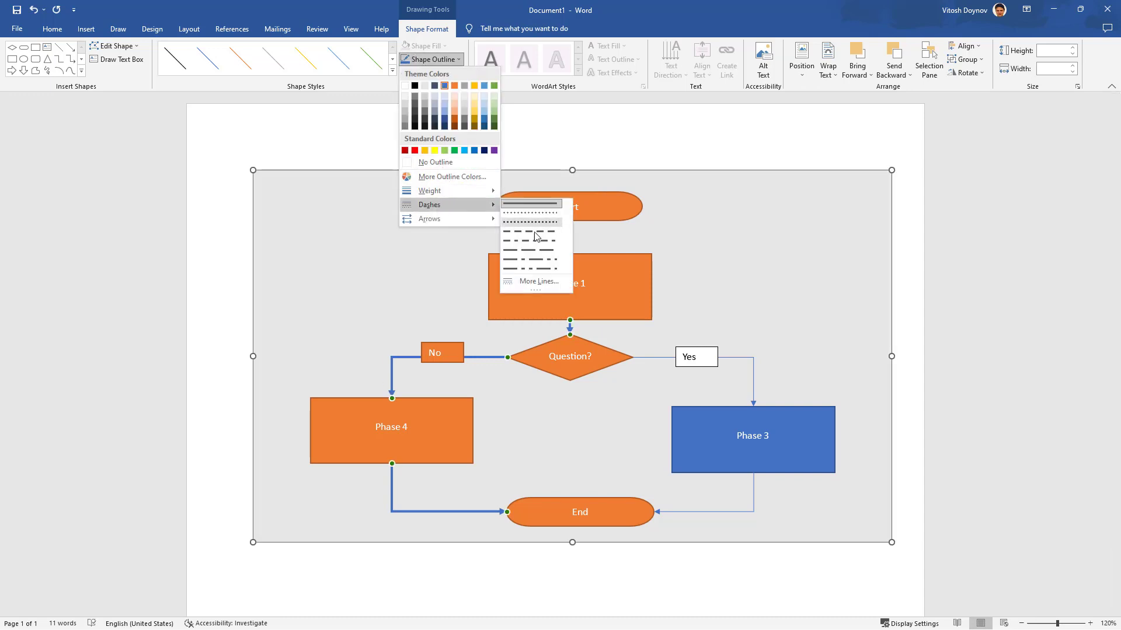
pyautogui.click(548, 252)
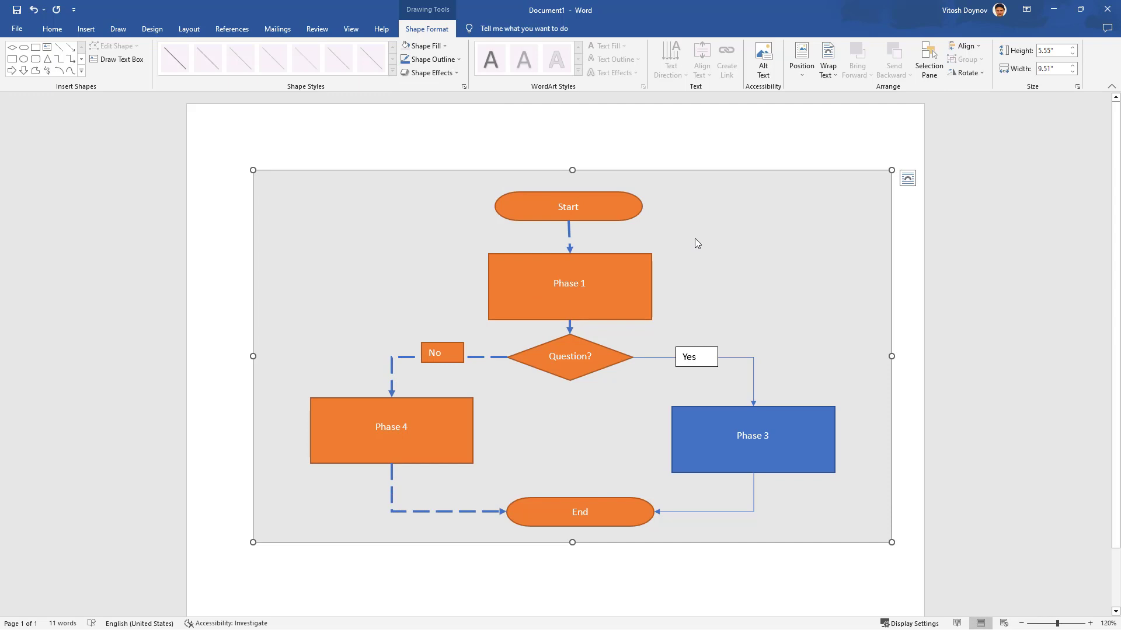
# Drag Phase 4 right so it sits directly beneath the No label
pyautogui.click(422, 421)
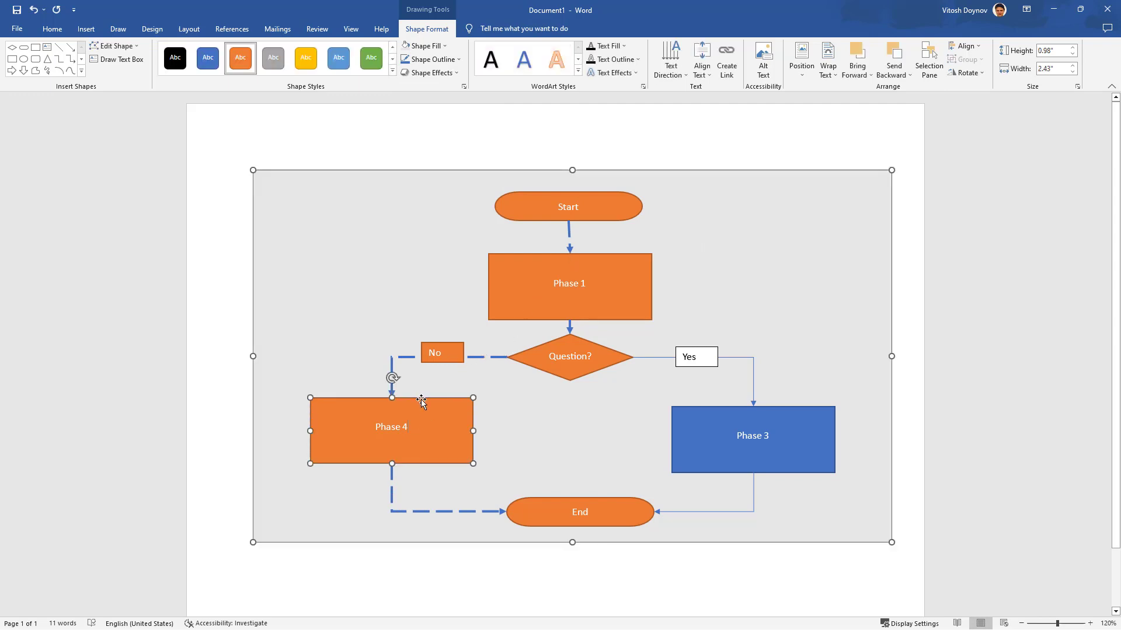
pyautogui.moveTo(421, 398); pyautogui.dragTo(474, 399)
pyautogui.click(538, 397)
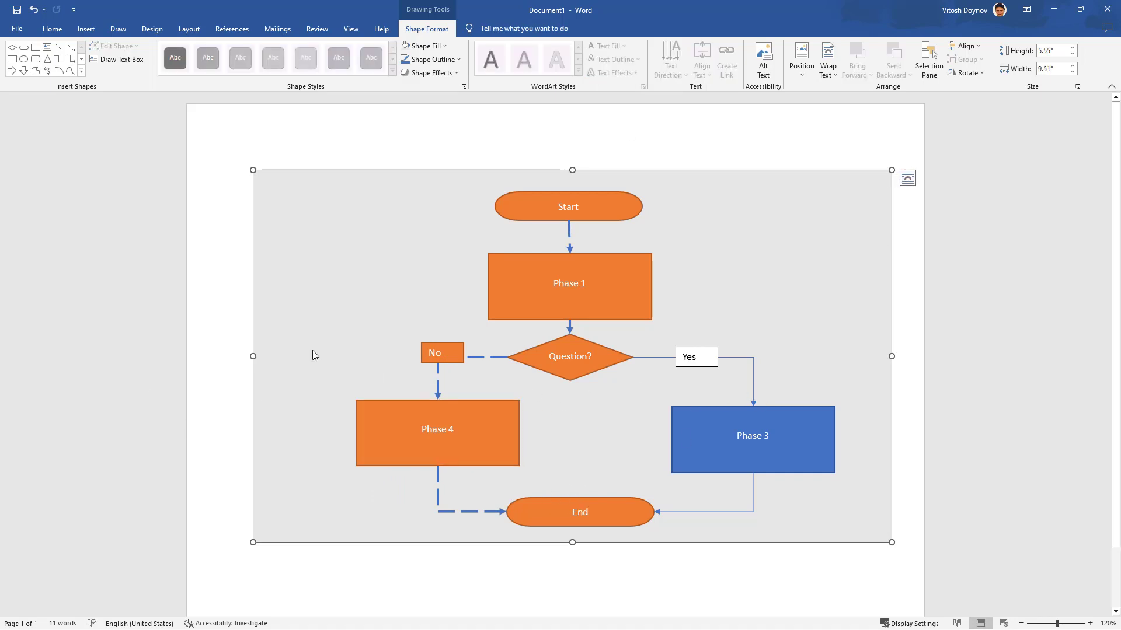
pyautogui.moveTo(388, 170); pyautogui.dragTo(392, 182)
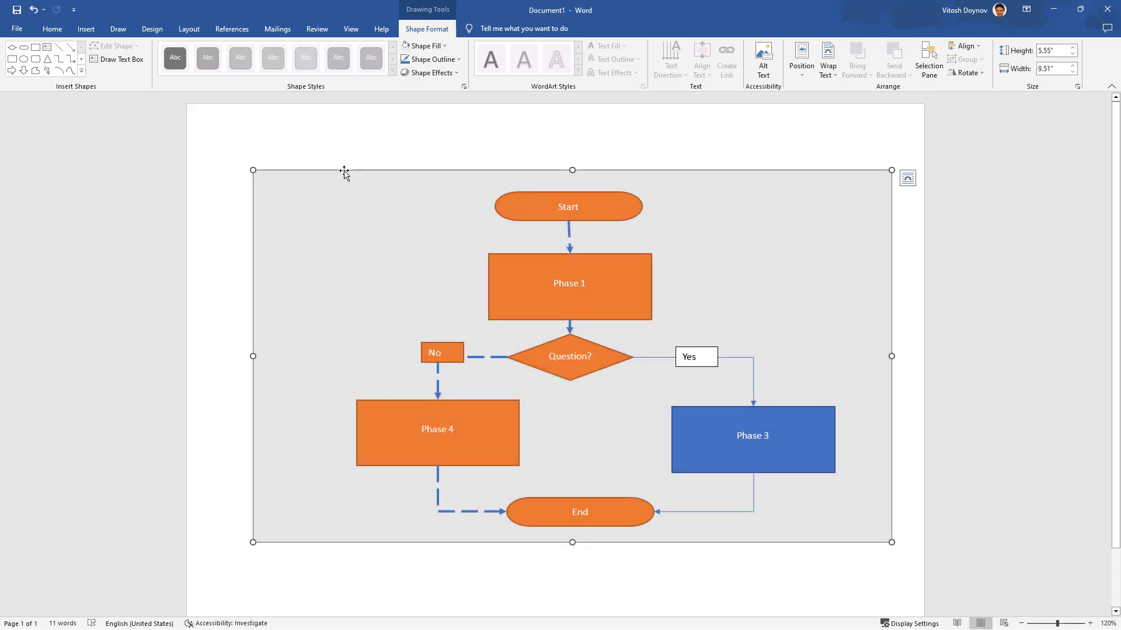
# Set the drawing canvas's Shape Fill to No Fill, removing its grey background
pyautogui.rightClick(345, 172)
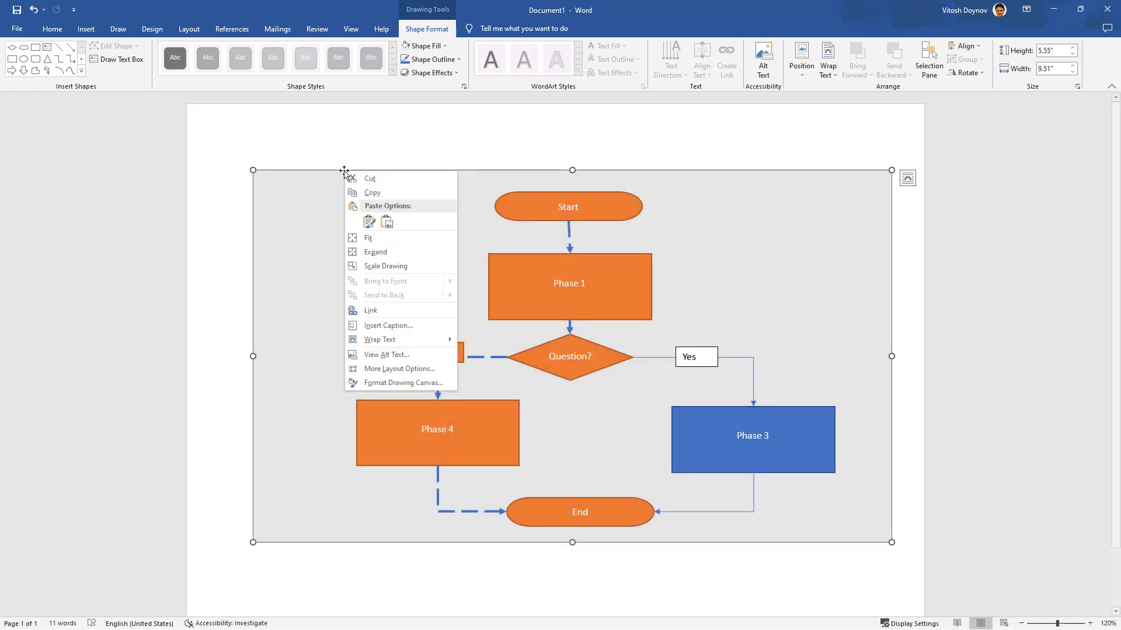
pyautogui.click(447, 46)
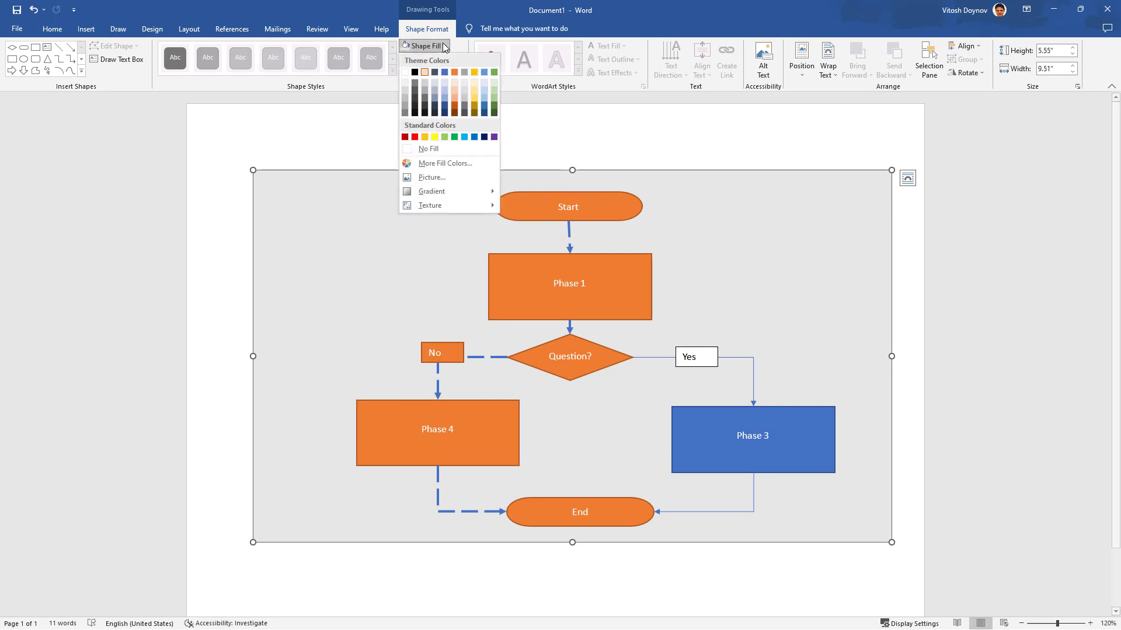
pyautogui.click(451, 150)
pyautogui.hotkey('ctrl', 'z')
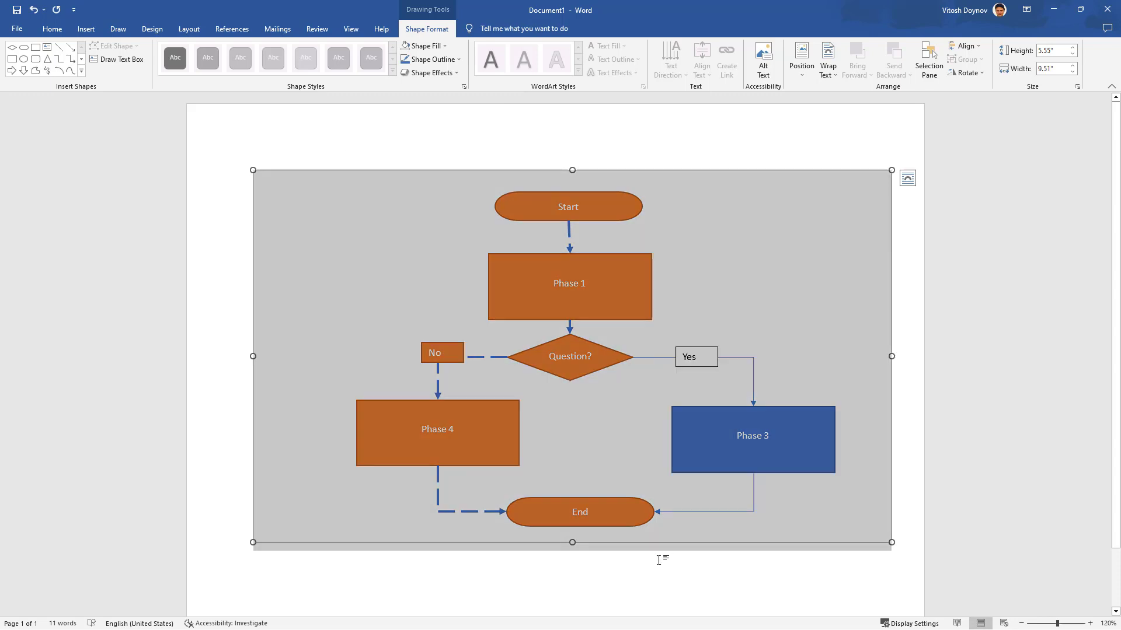
pyautogui.hotkey('ctrl', 'y')
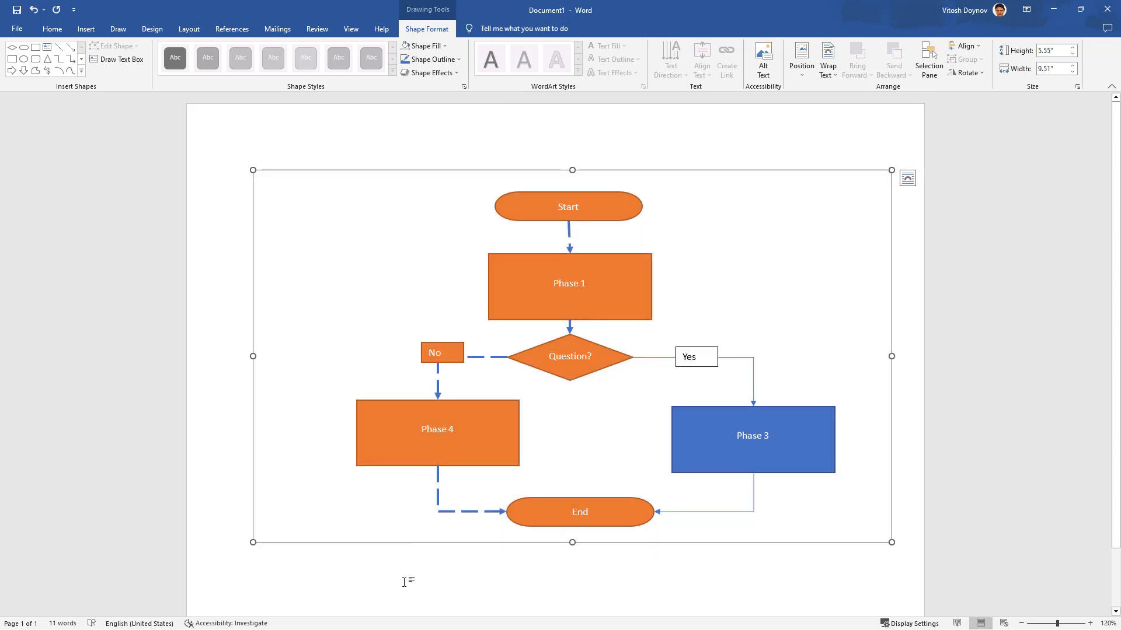
pyautogui.hotkey('ctrl', 'z')
pyautogui.hotkey('ctrl', 'y')
pyautogui.click(912, 272)
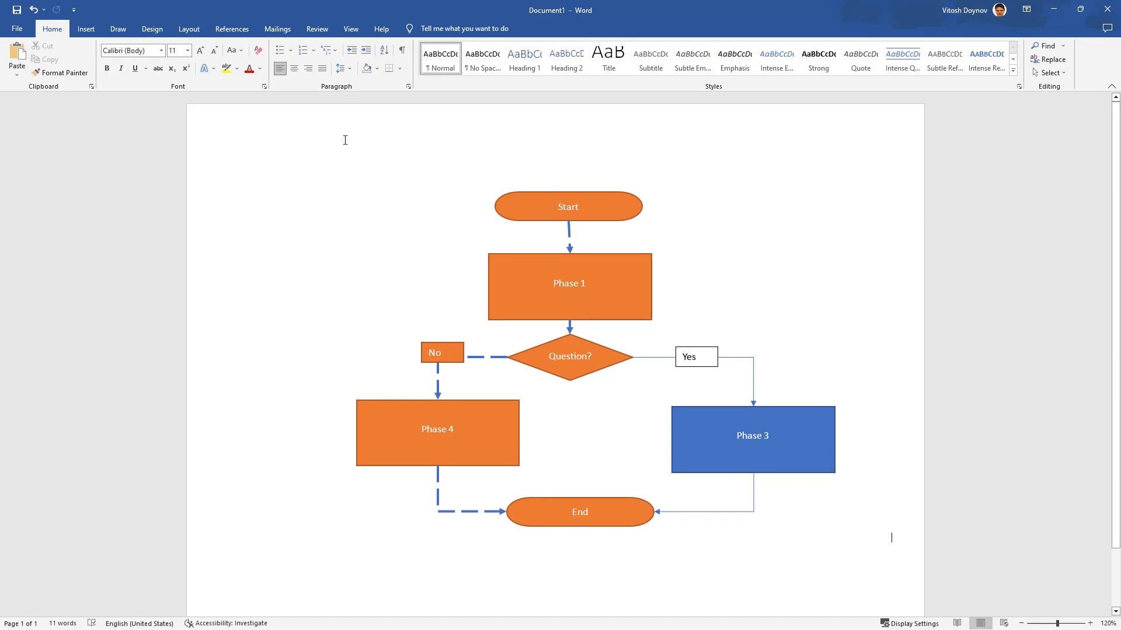
# Line up the Start shape centred above Phase 1 and nudge Phase 1 up closer
pyautogui.click(593, 217)
pyautogui.moveTo(593, 218); pyautogui.dragTo(607, 200)
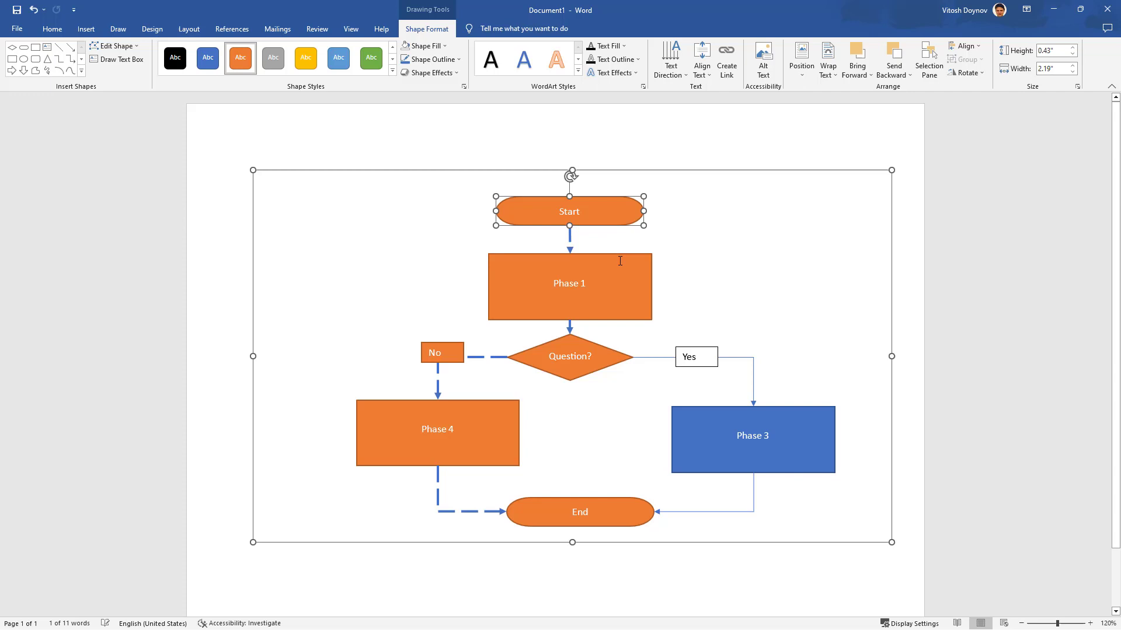
pyautogui.click(619, 258)
pyautogui.moveTo(617, 254); pyautogui.dragTo(618, 250)
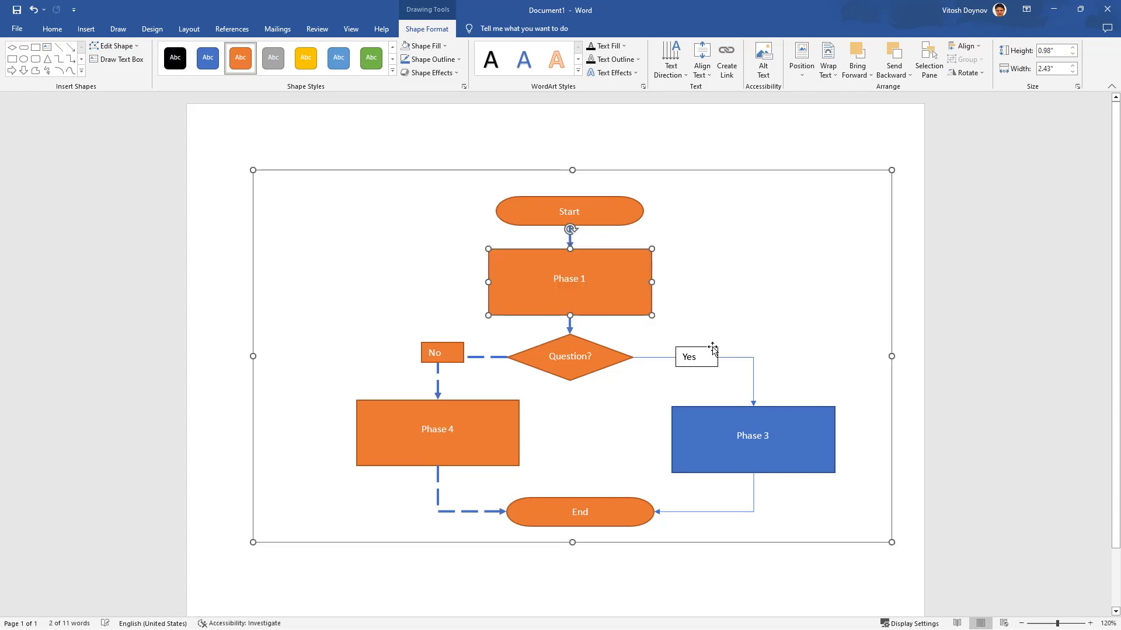
# Shift the Yes label right onto the bend of Phase 3's connector
pyautogui.click(709, 350)
pyautogui.moveTo(708, 349); pyautogui.dragTo(751, 351)
pyautogui.click(849, 535)
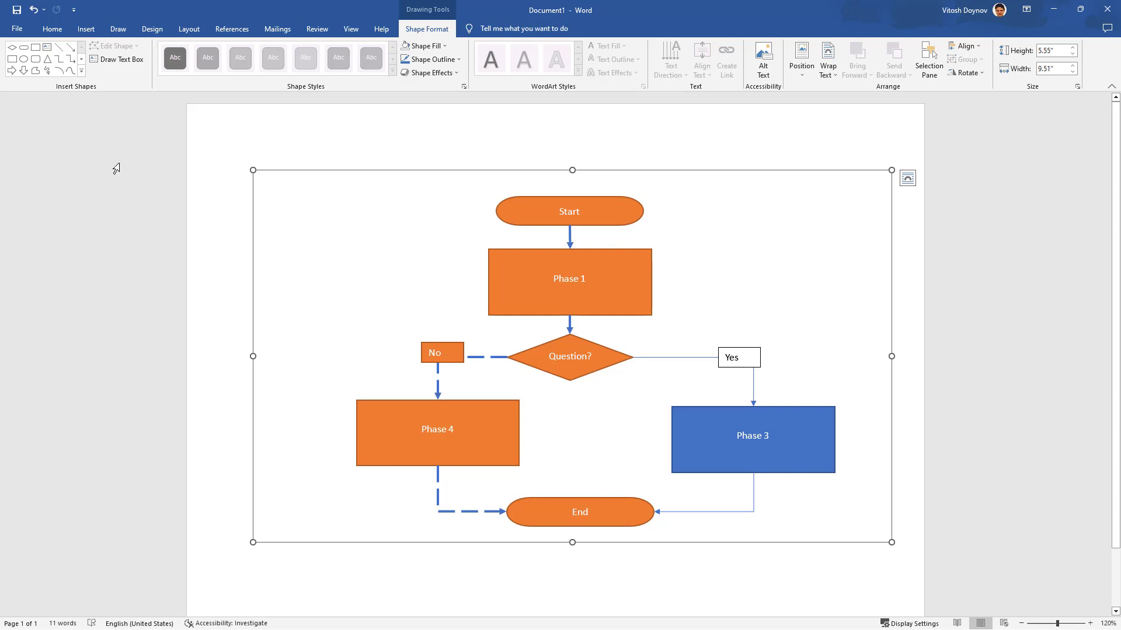